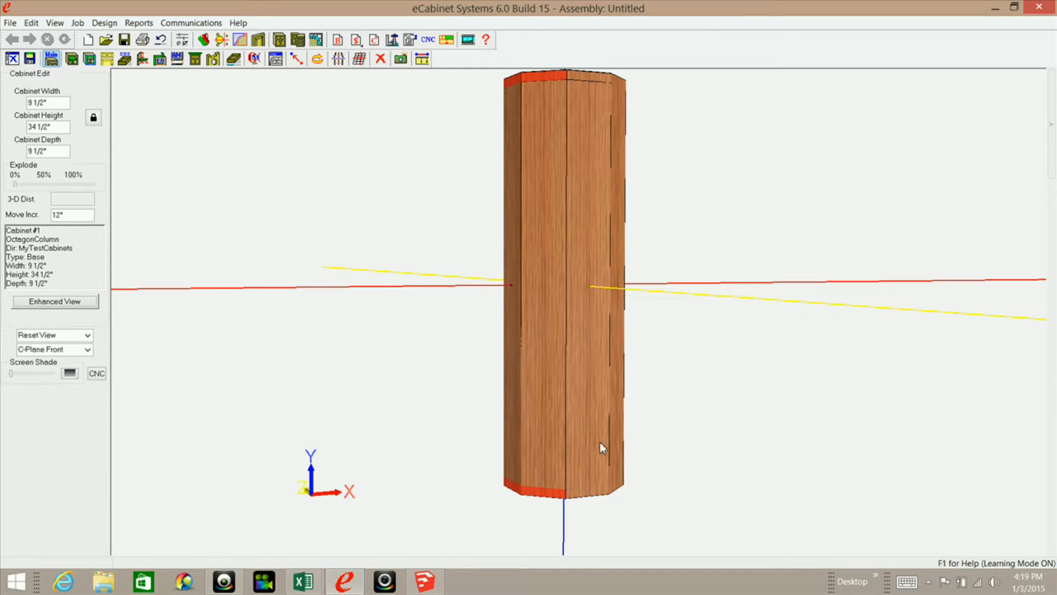
pyautogui.moveTo(534, 457); pyautogui.dragTo(538, 182, button='middle')
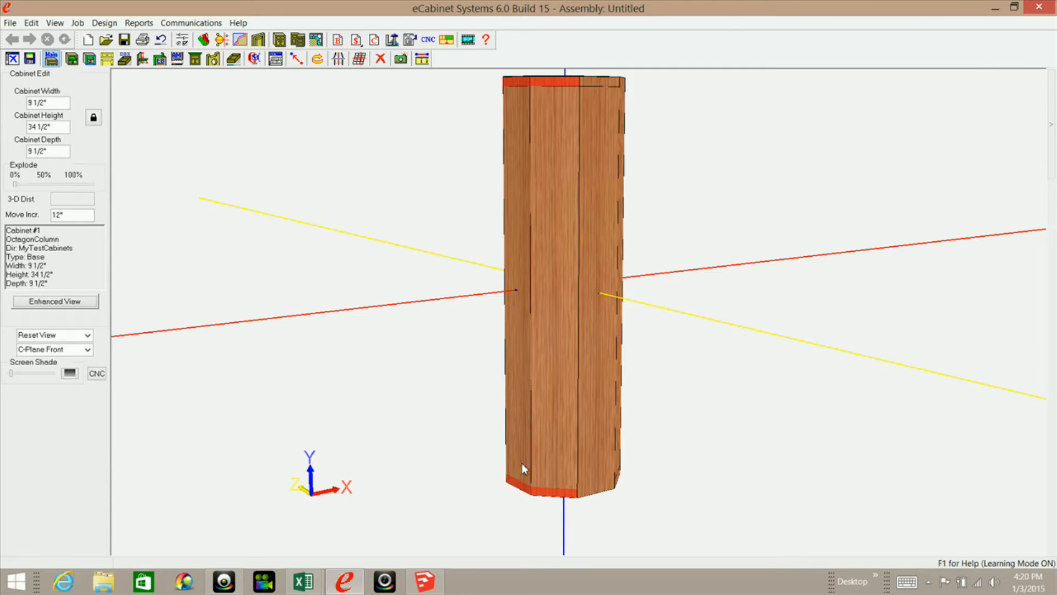
pyautogui.moveTo(533, 453); pyautogui.dragTo(559, 444, button='middle')
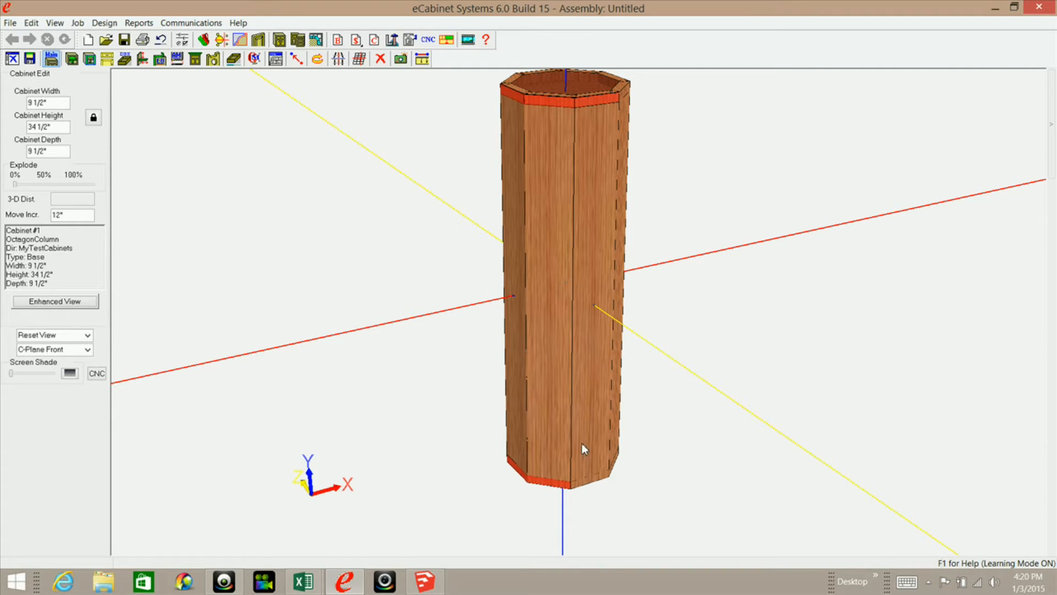
pyautogui.moveTo(1054, 127)
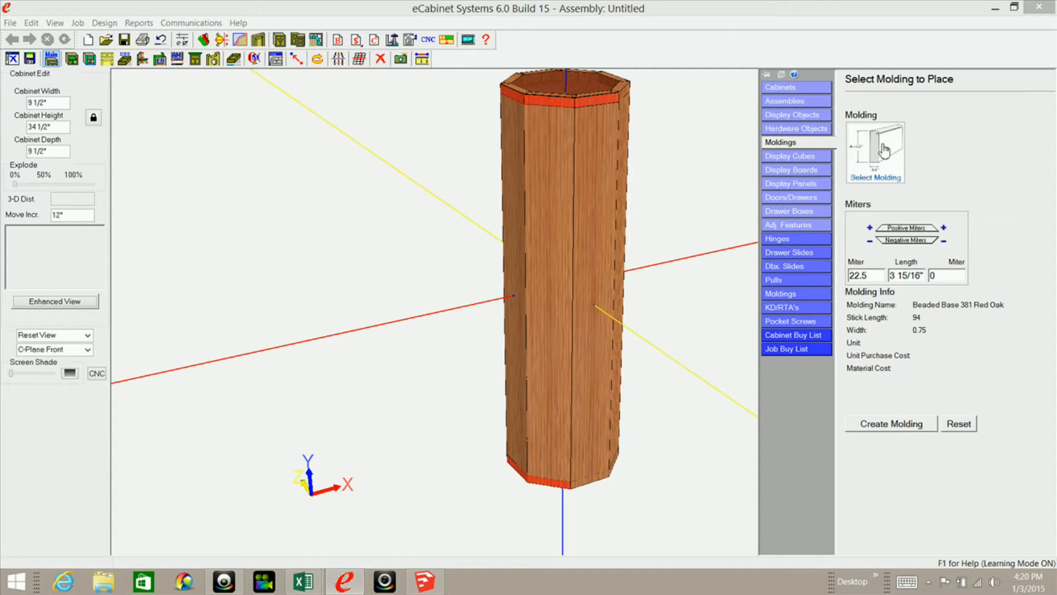
pyautogui.click(876, 179)
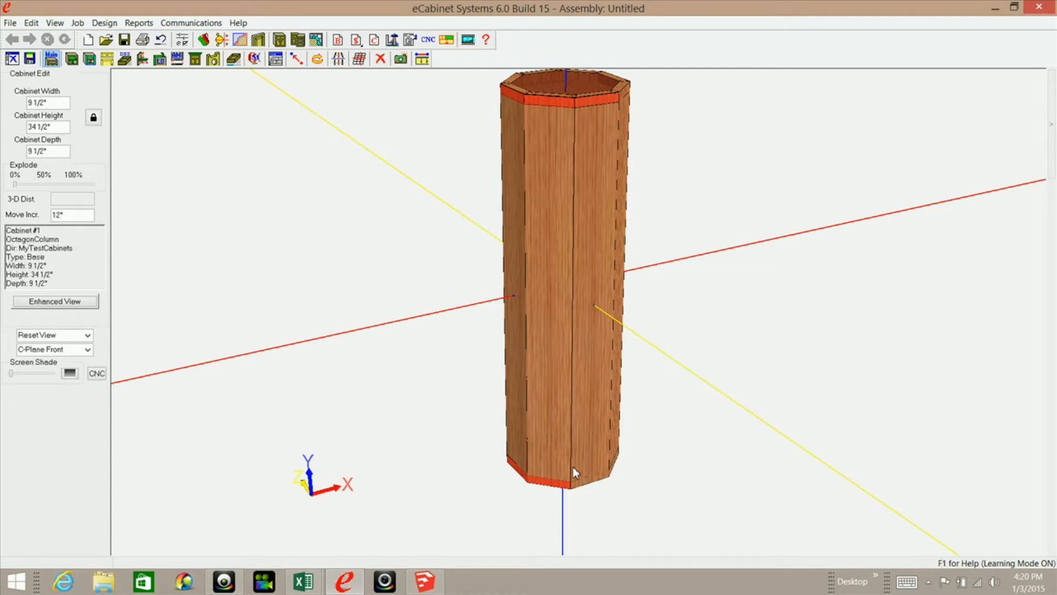
pyautogui.click(294, 59)
pyautogui.click(605, 457)
pyautogui.moveTo(557, 465); pyautogui.dragTo(624, 488, button='middle')
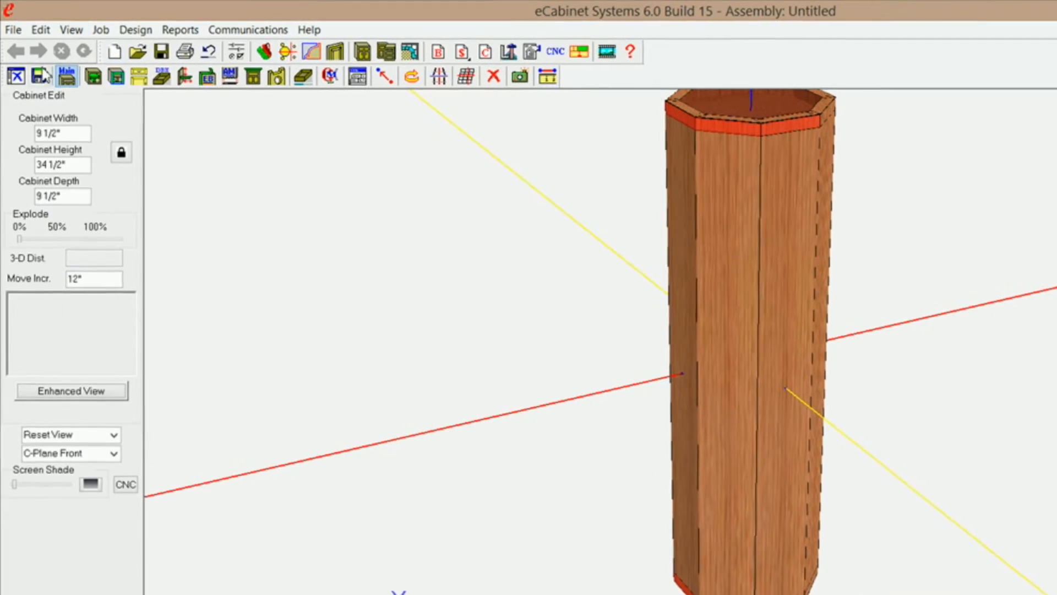
# Start a new stretcher between the octagon column's opposite left and right end panels.
pyautogui.click(194, 83)
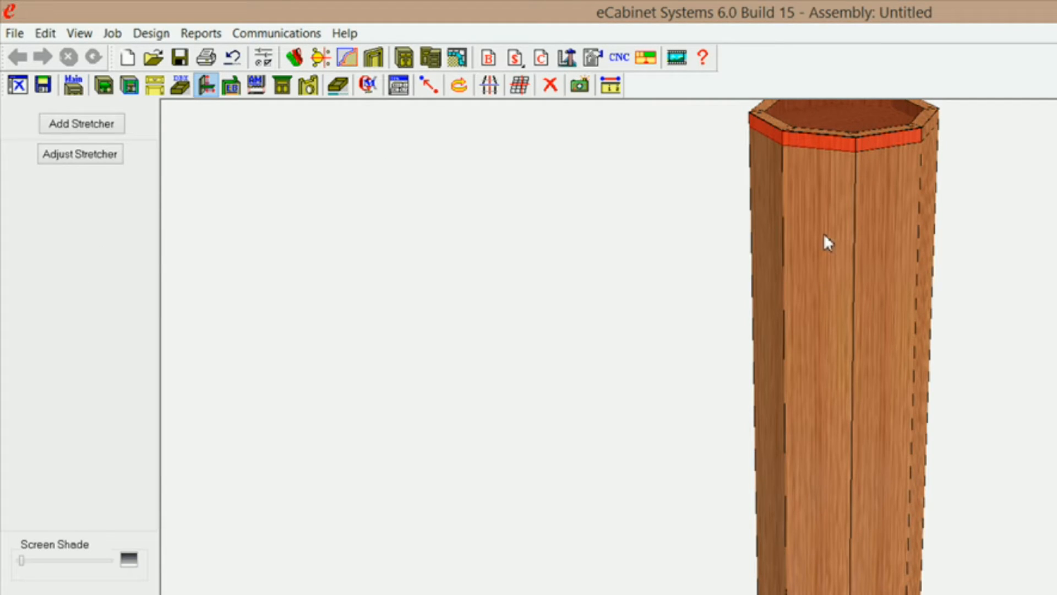
pyautogui.press('Home')
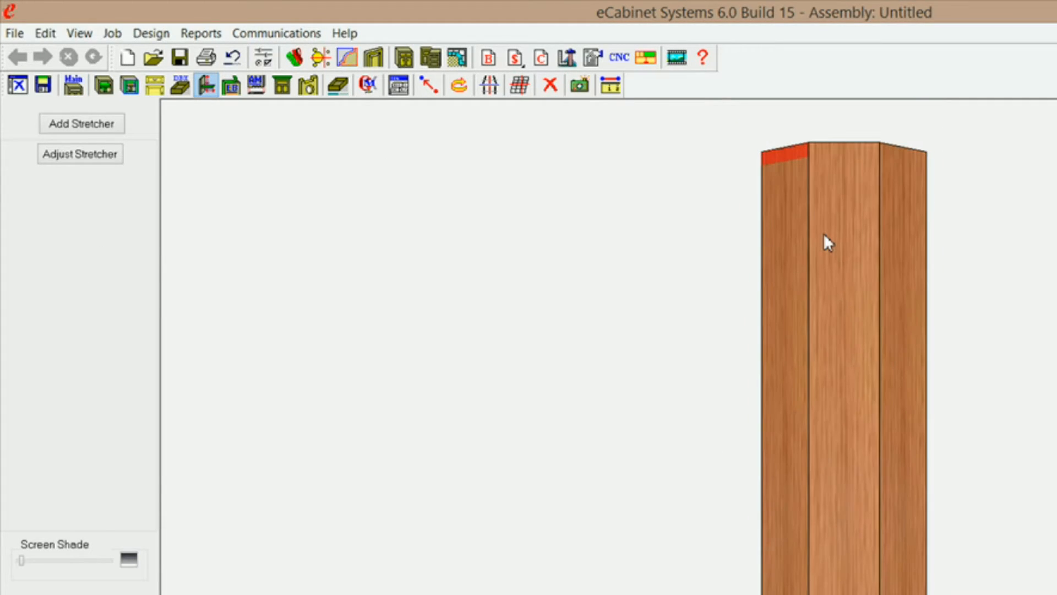
pyautogui.moveTo(839, 222); pyautogui.dragTo(904, 394, button='middle')
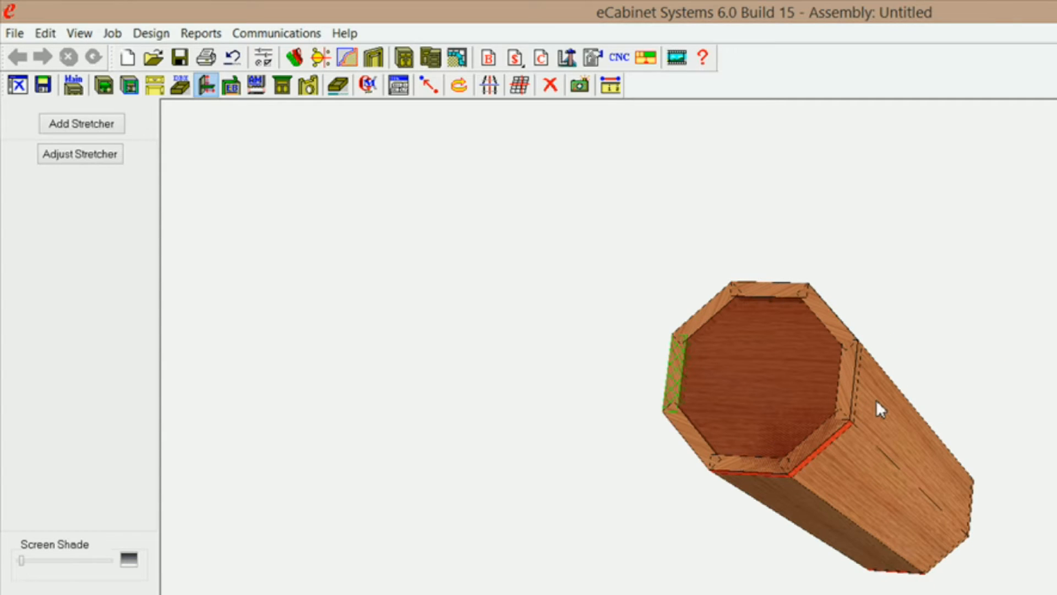
pyautogui.click(886, 419)
pyautogui.moveTo(759, 484); pyautogui.dragTo(833, 453, button='middle')
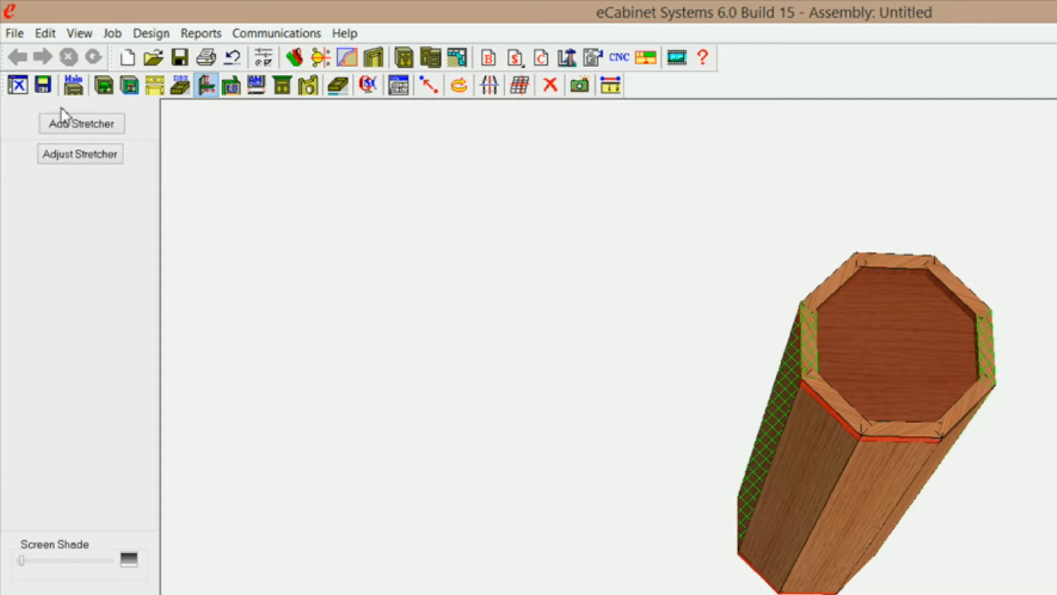
pyautogui.click(87, 127)
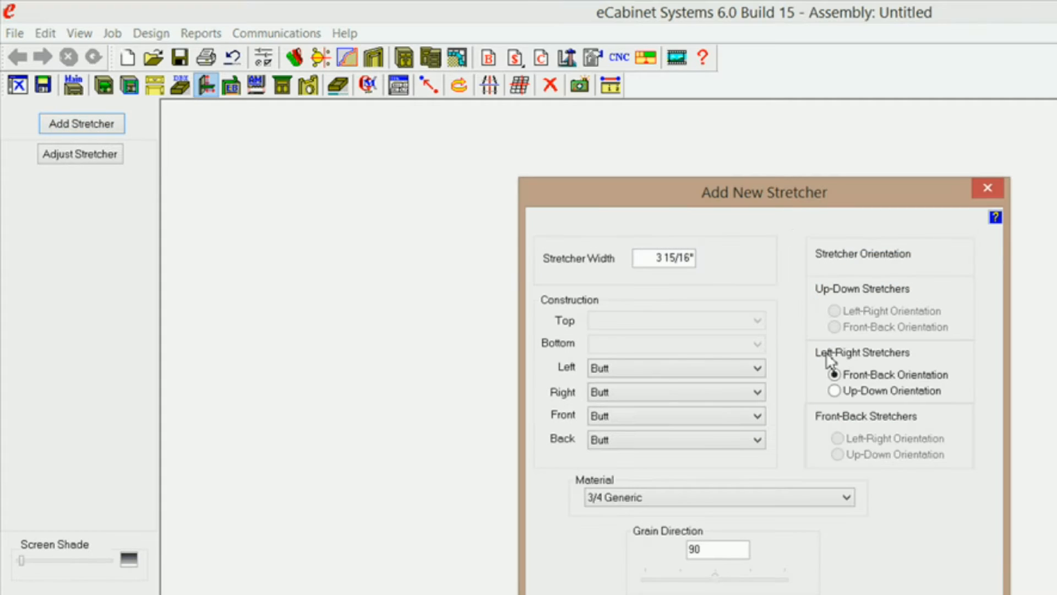
# Create the left-right stretcher with grain direction 0, 4P5BoardStock material and front-back orientation.
pyautogui.moveTo(710, 549); pyautogui.dragTo(672, 556)
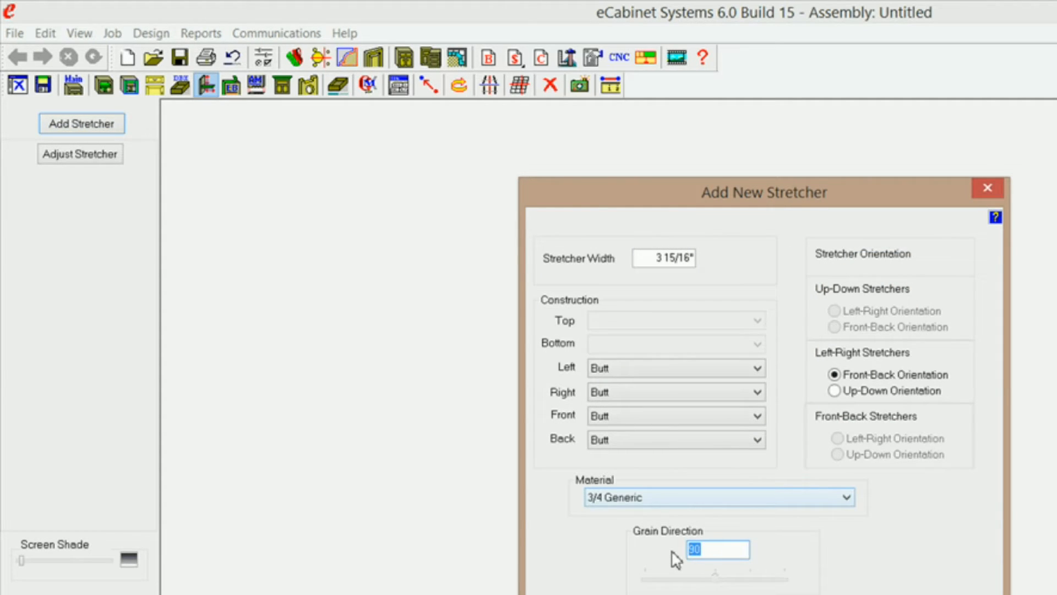
pyautogui.write('0')
pyautogui.click(848, 499)
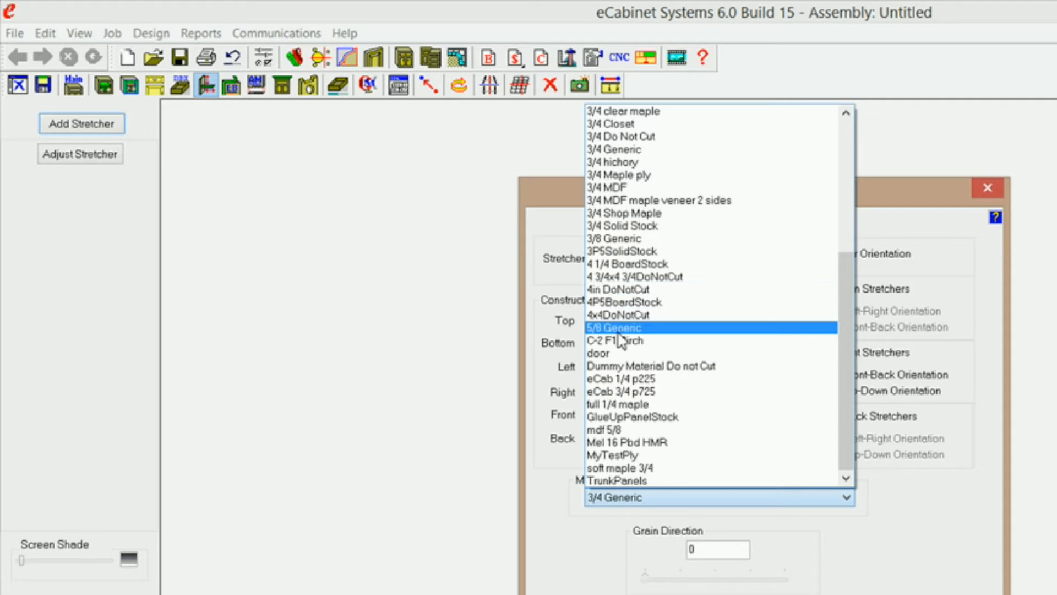
pyautogui.click(624, 303)
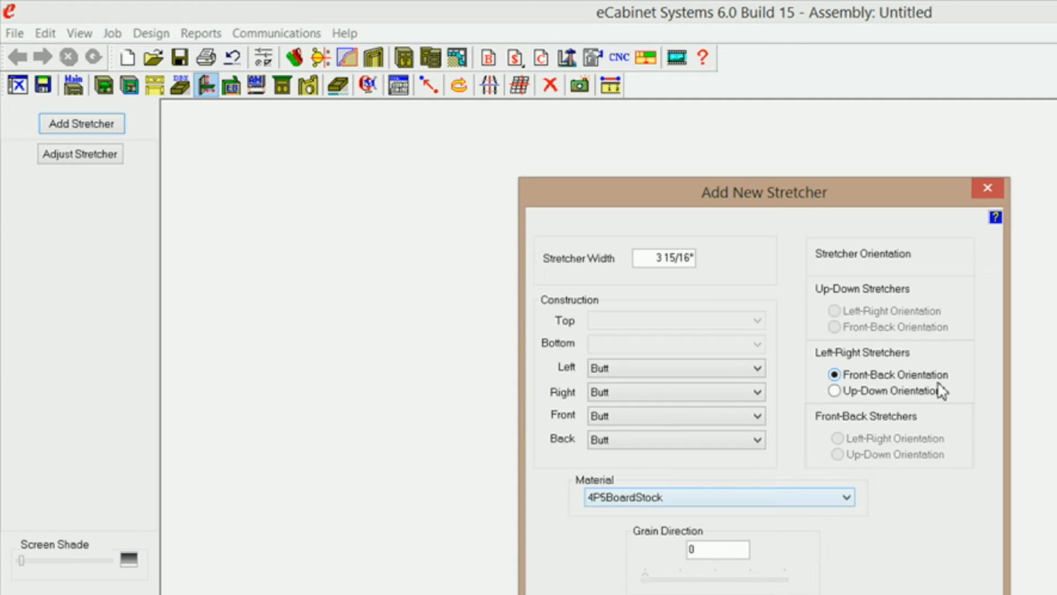
pyautogui.click(715, 593)
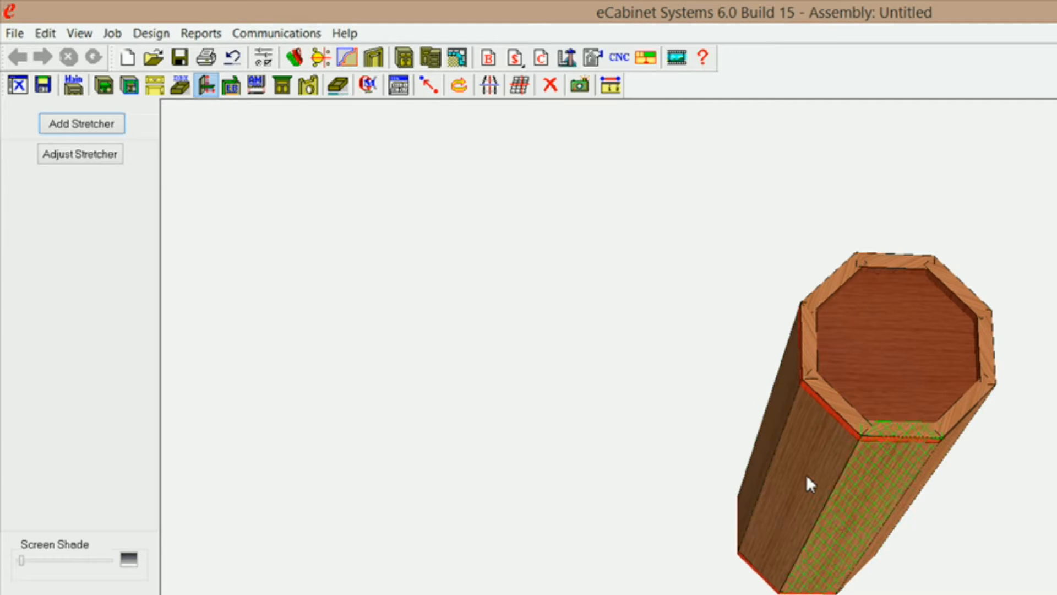
# Hide the column's front and front-left panels to expose the new stretcher inside.
pyautogui.keyDown('ctrl'); pyautogui.click(806, 474); pyautogui.keyUp('ctrl')
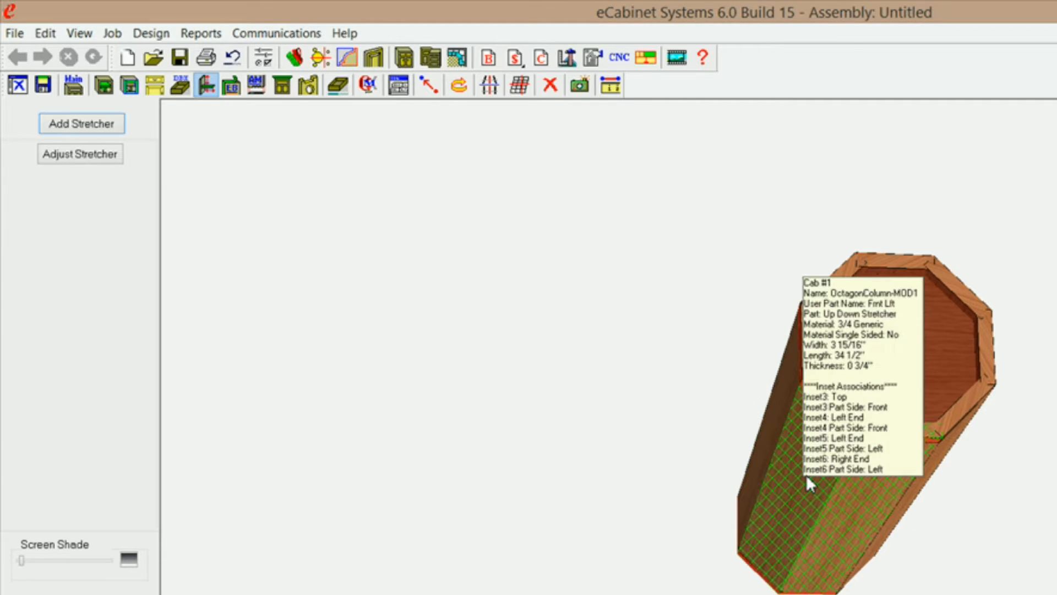
pyautogui.press('Delete')
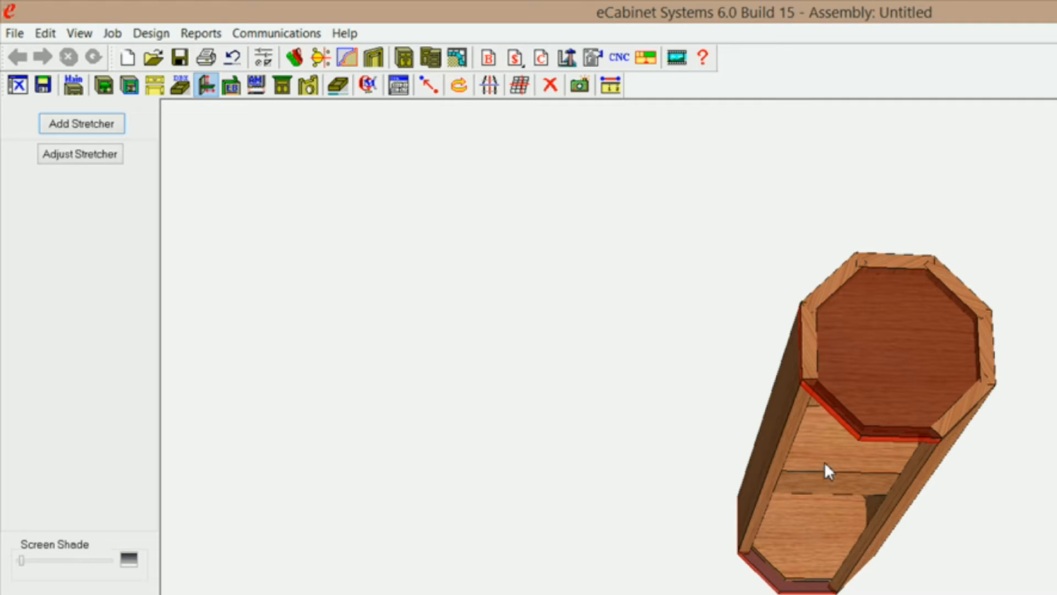
pyautogui.moveTo(837, 467); pyautogui.dragTo(812, 436, button='middle')
pyautogui.moveTo(808, 425); pyautogui.dragTo(779, 584, button='right')
# Associate Inset2 of the new inner stretcher with the Bottom side of the Deck.
pyautogui.click(763, 430)
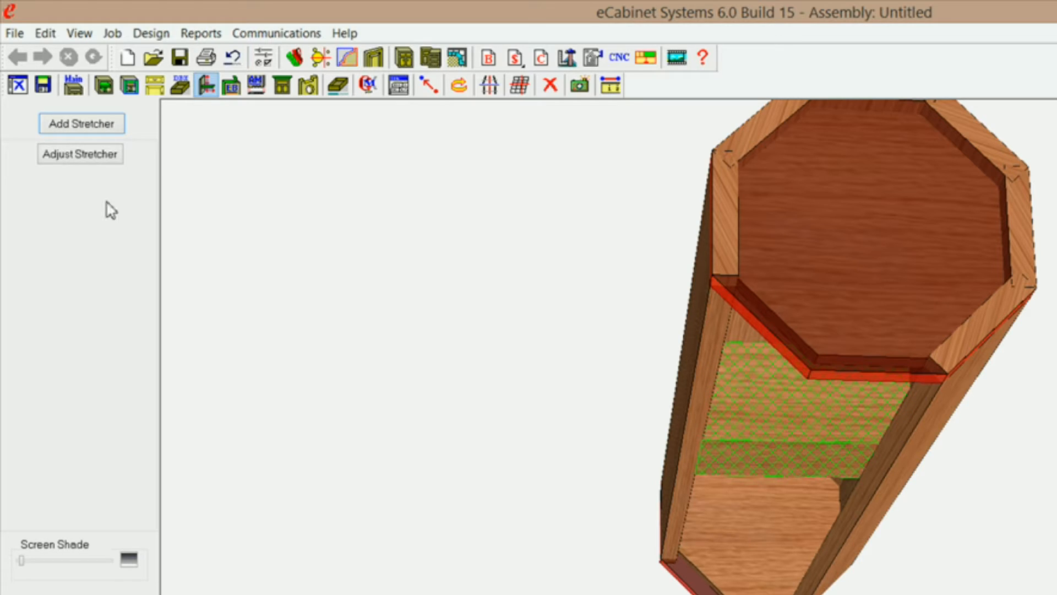
pyautogui.click(77, 156)
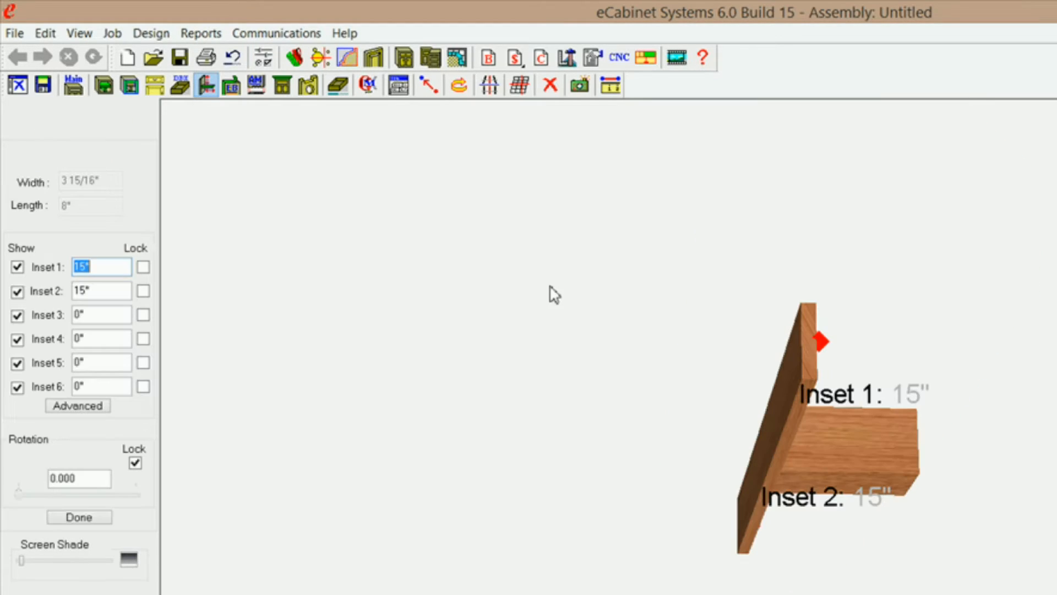
pyautogui.moveTo(777, 427); pyautogui.dragTo(802, 323)
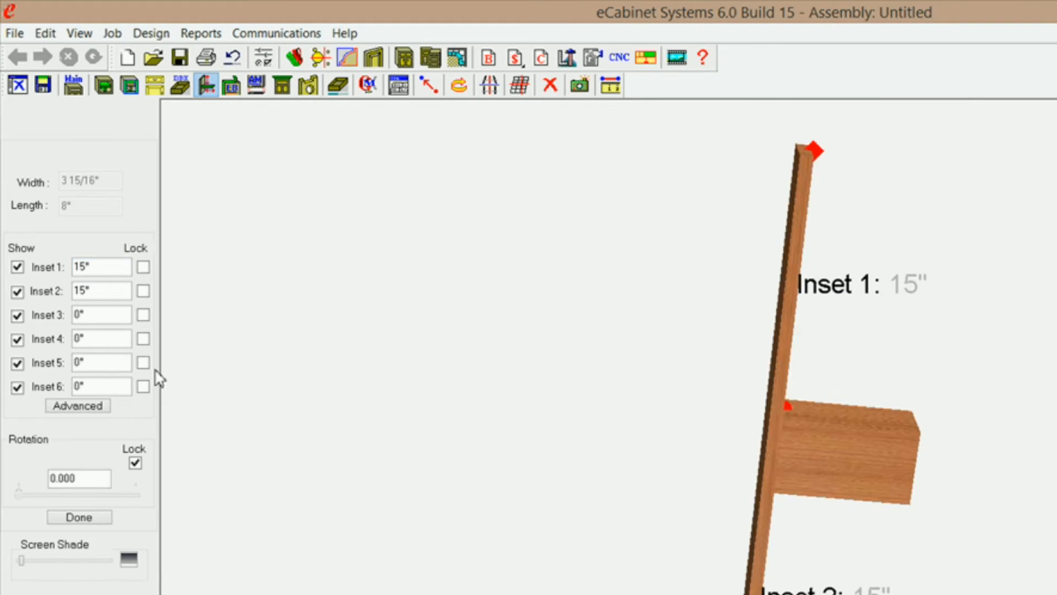
pyautogui.click(76, 405)
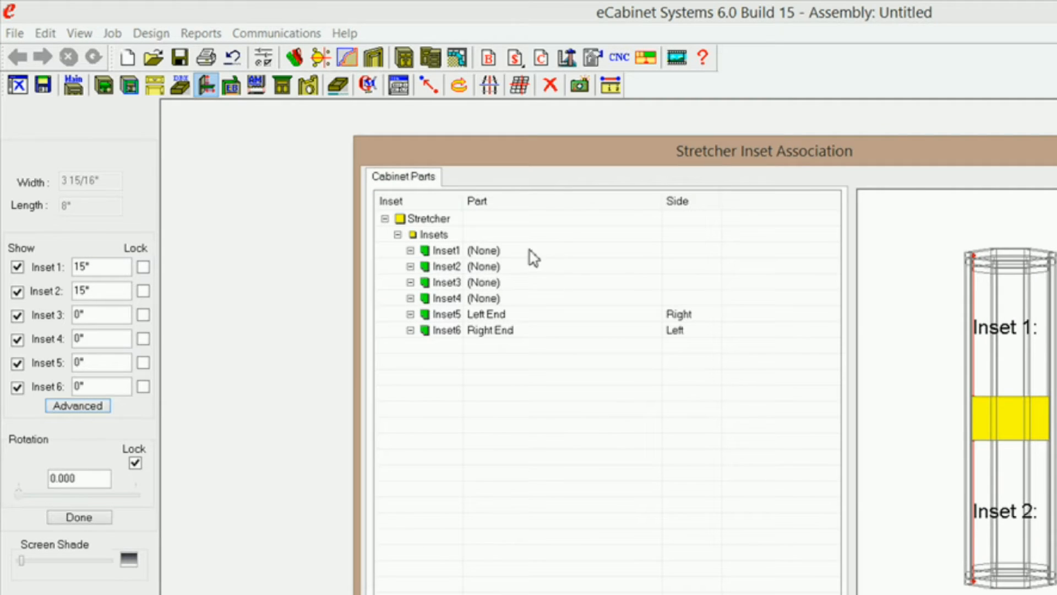
pyautogui.click(477, 268)
pyautogui.click(475, 266)
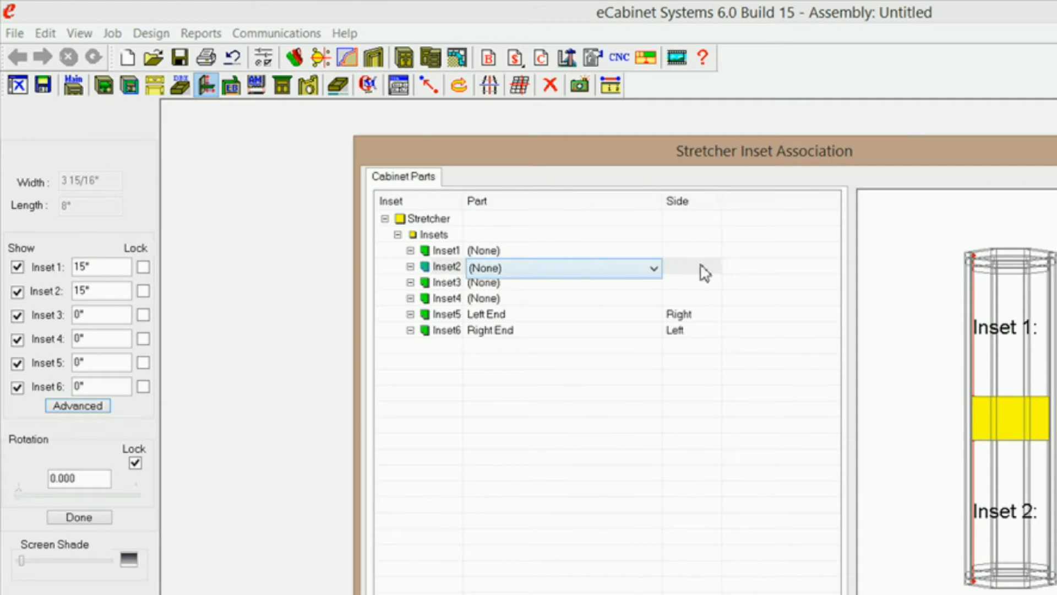
pyautogui.click(653, 269)
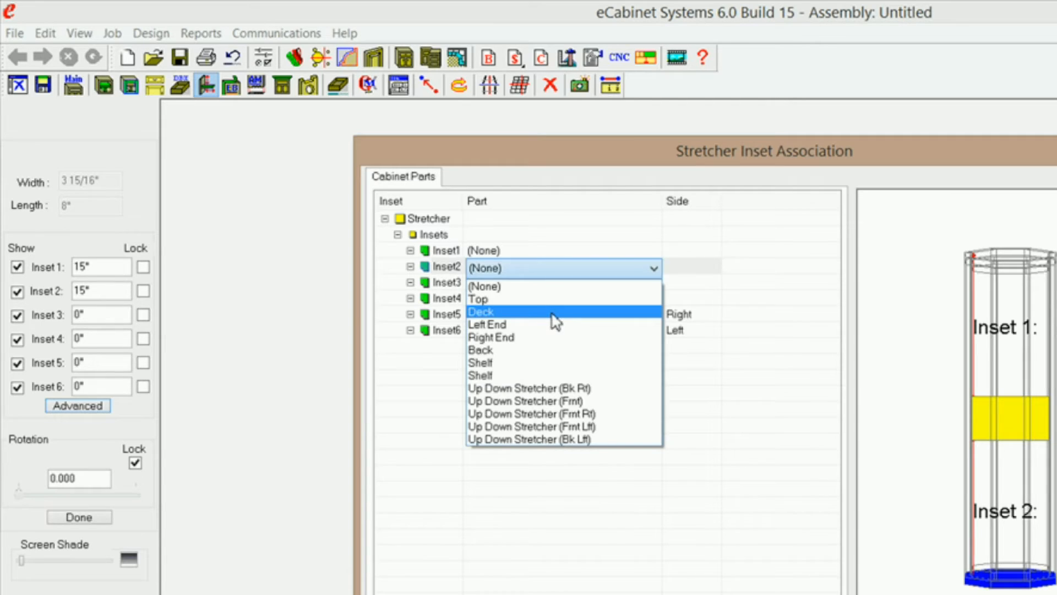
pyautogui.click(551, 313)
pyautogui.click(703, 270)
pyautogui.click(714, 269)
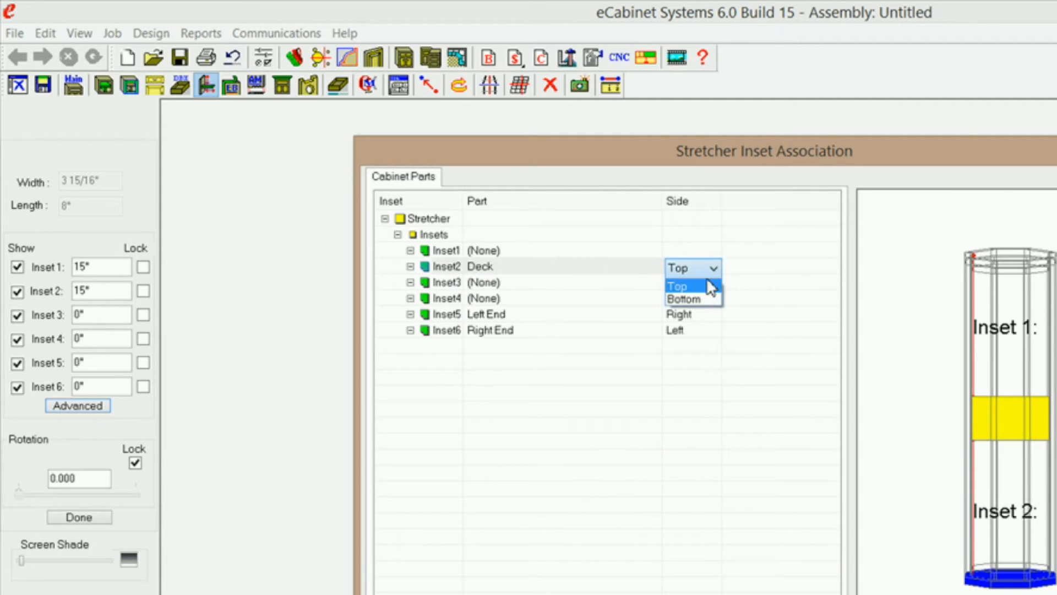
pyautogui.click(707, 300)
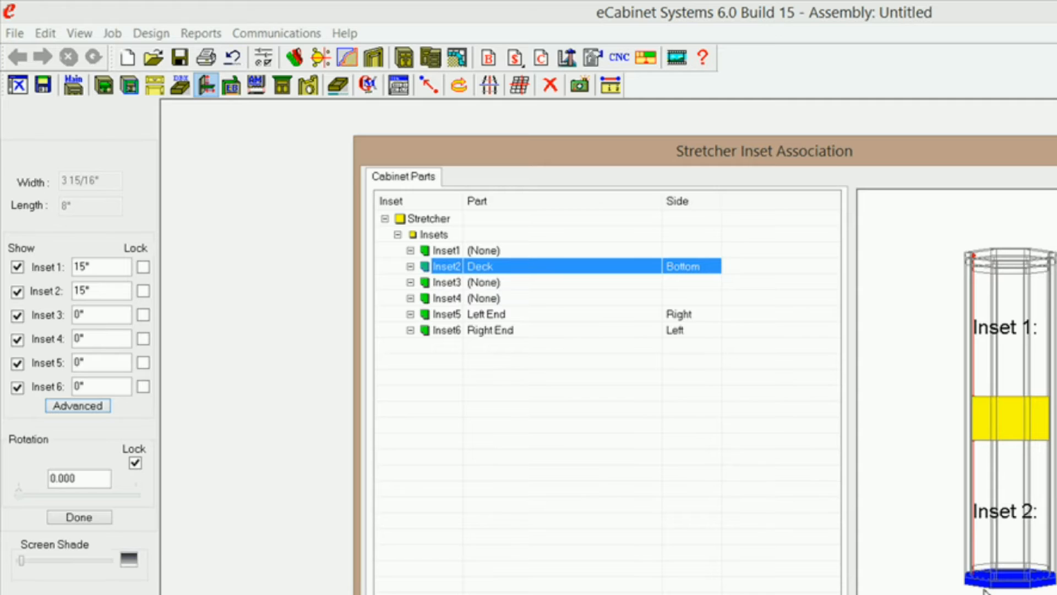
# Associate Inset3 of the stretcher with the Front side of Up Down Stretcher (Frnt).
pyautogui.click(488, 283)
pyautogui.click(487, 283)
pyautogui.click(653, 284)
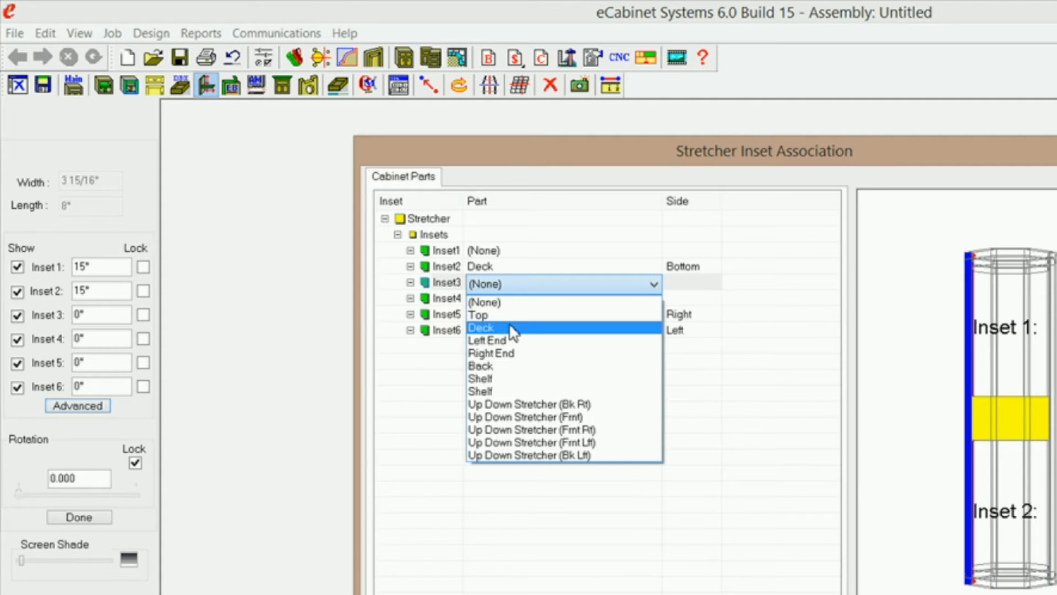
pyautogui.click(562, 419)
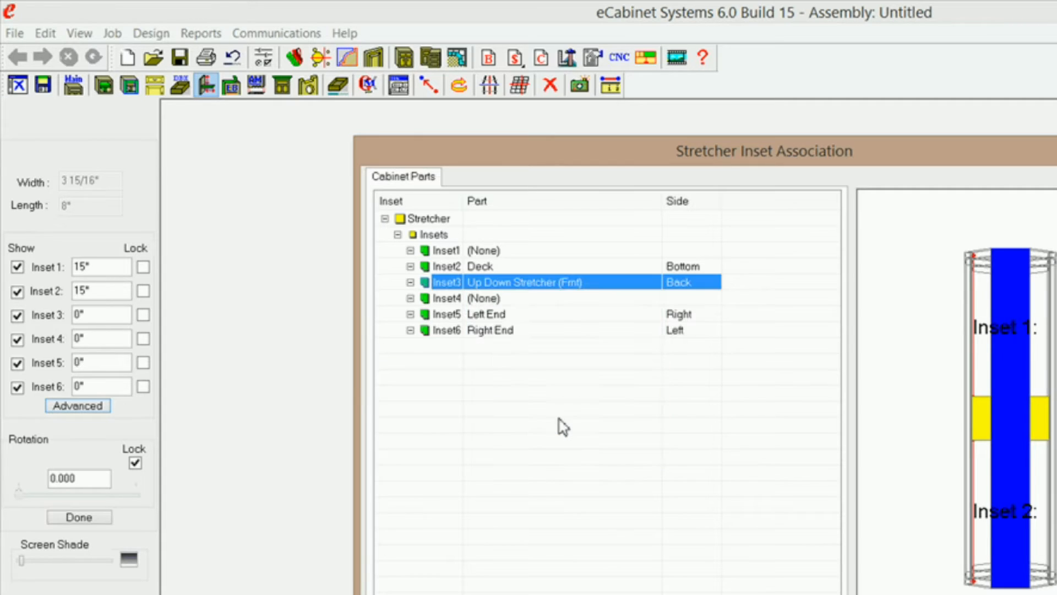
pyautogui.click(692, 291)
pyautogui.click(714, 285)
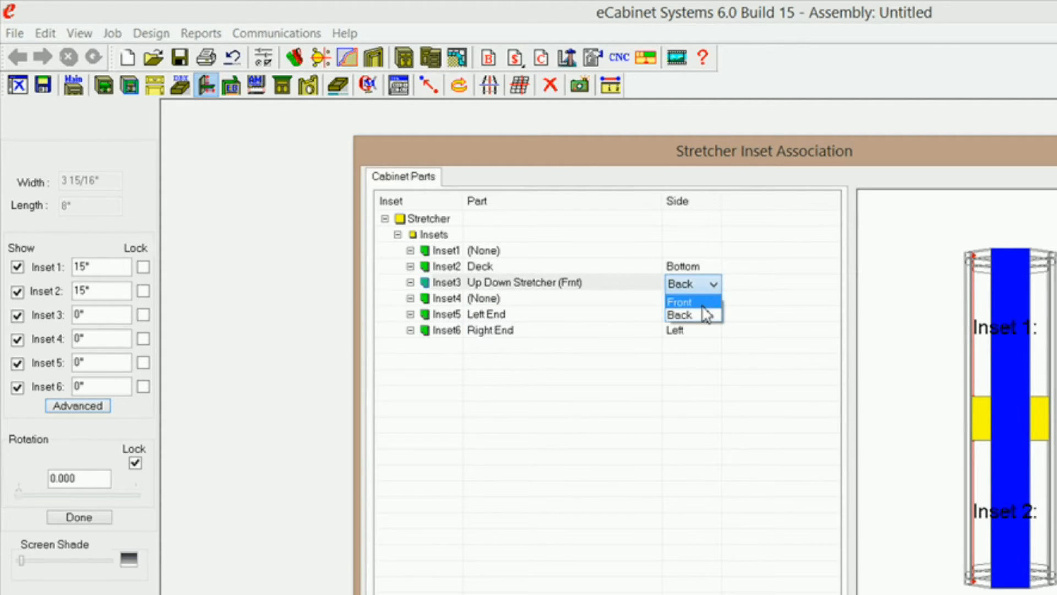
pyautogui.click(695, 302)
# Associate Inset4 of the stretcher with the Back side of the Back part.
pyautogui.click(481, 300)
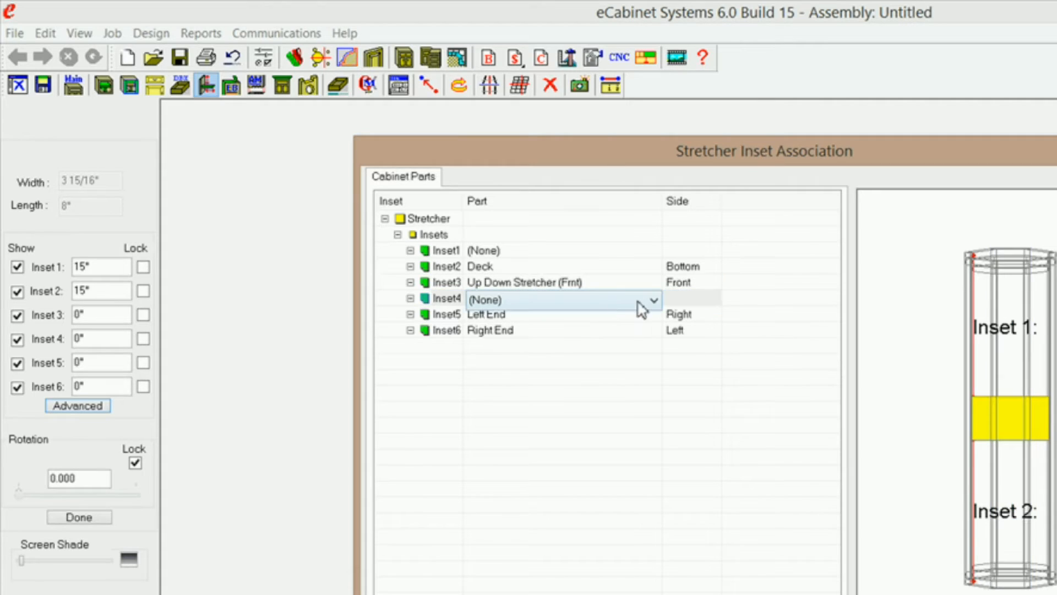
pyautogui.click(653, 301)
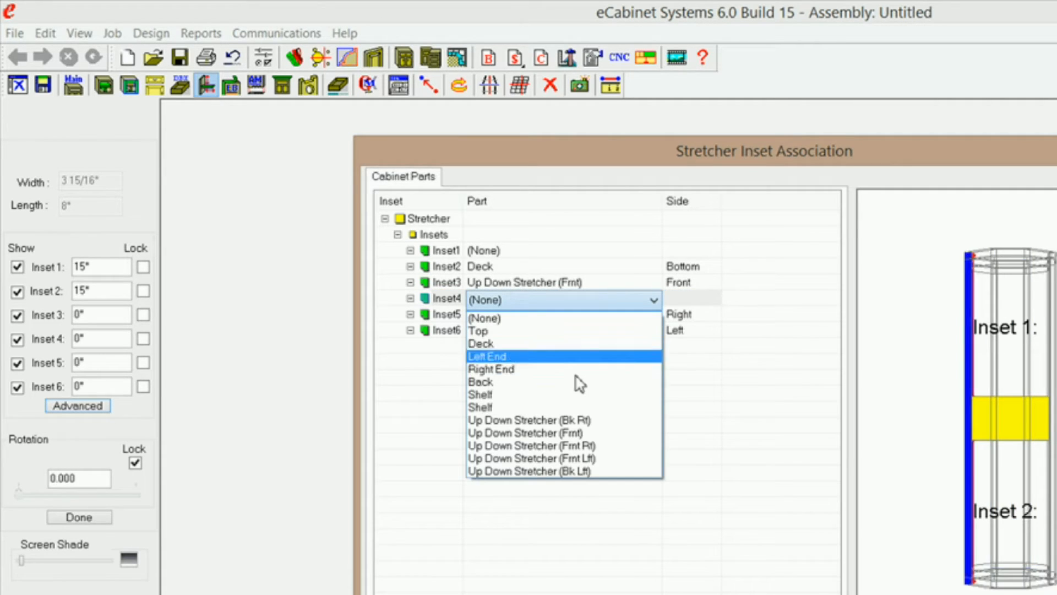
pyautogui.click(590, 382)
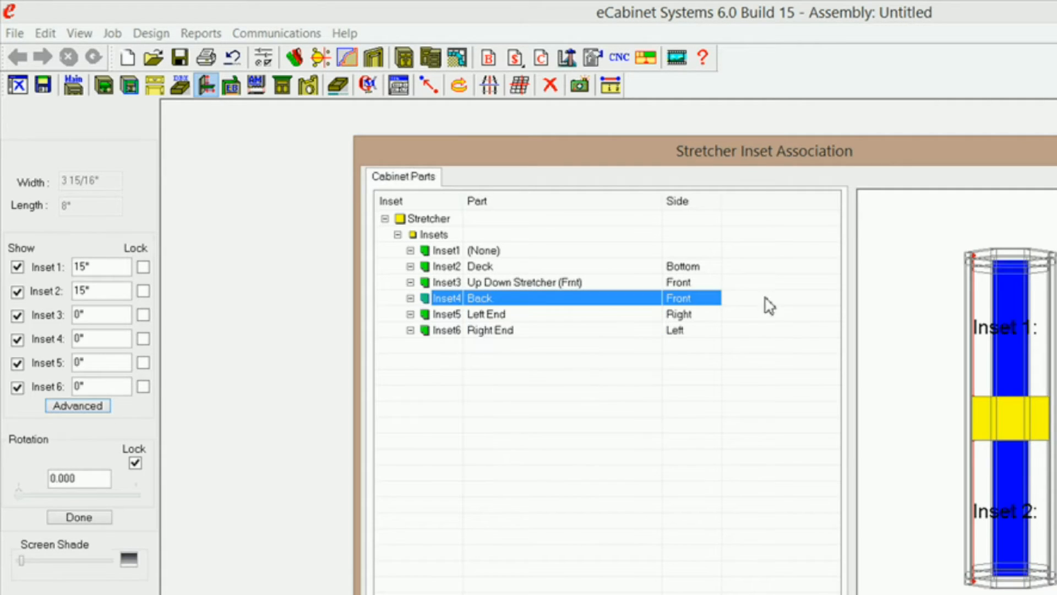
pyautogui.click(692, 304)
pyautogui.click(714, 301)
pyautogui.click(695, 330)
# Set the Inset5 association with the Left End to its Left side.
pyautogui.click(528, 319)
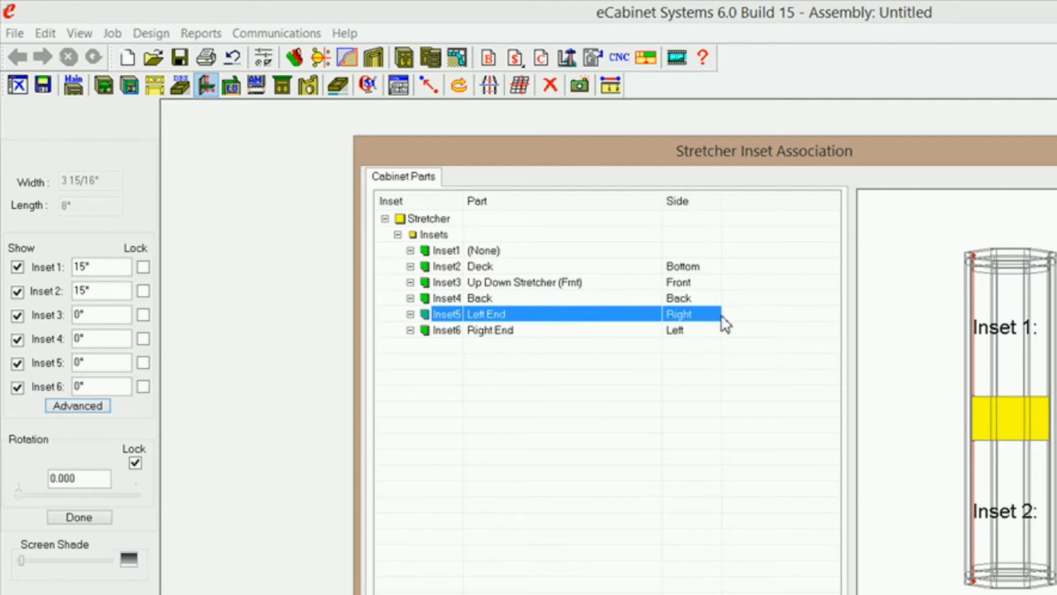
pyautogui.click(704, 315)
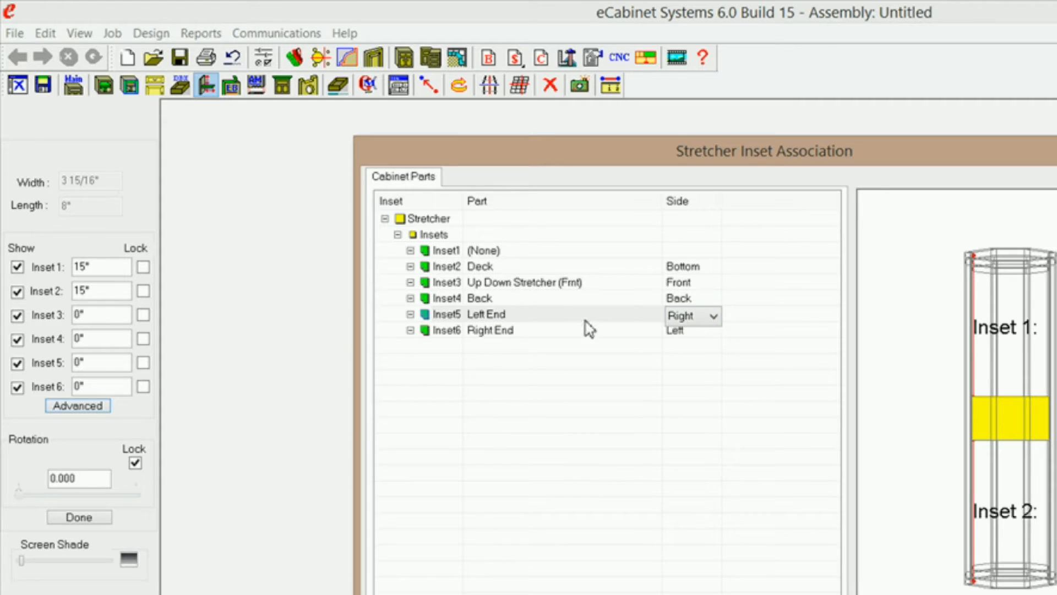
pyautogui.click(713, 317)
pyautogui.click(707, 333)
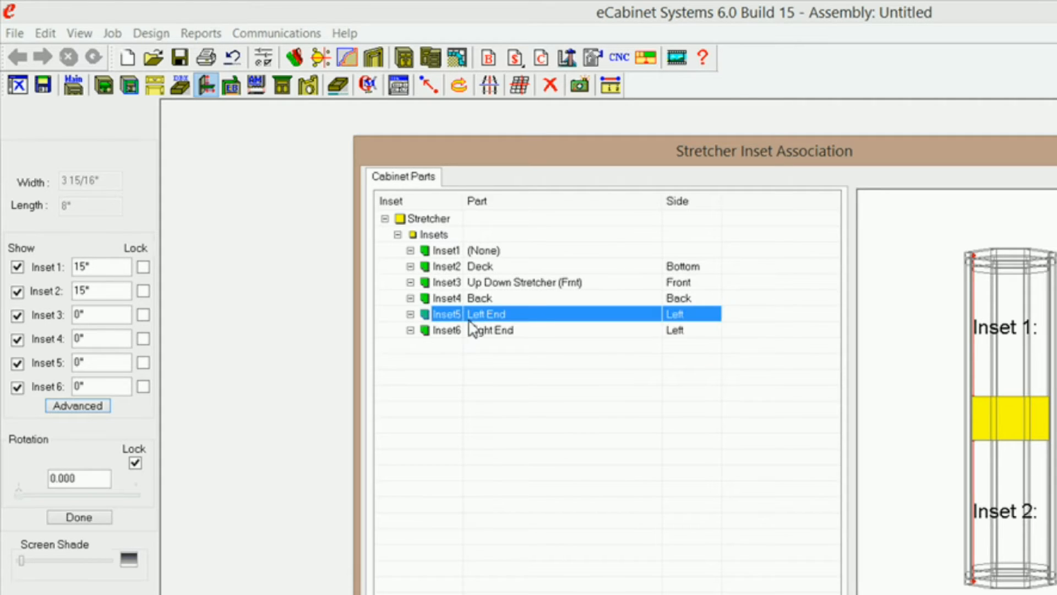
# Set the Inset6 association with the Right End to its Right side and accept the inset associations.
pyautogui.click(620, 333)
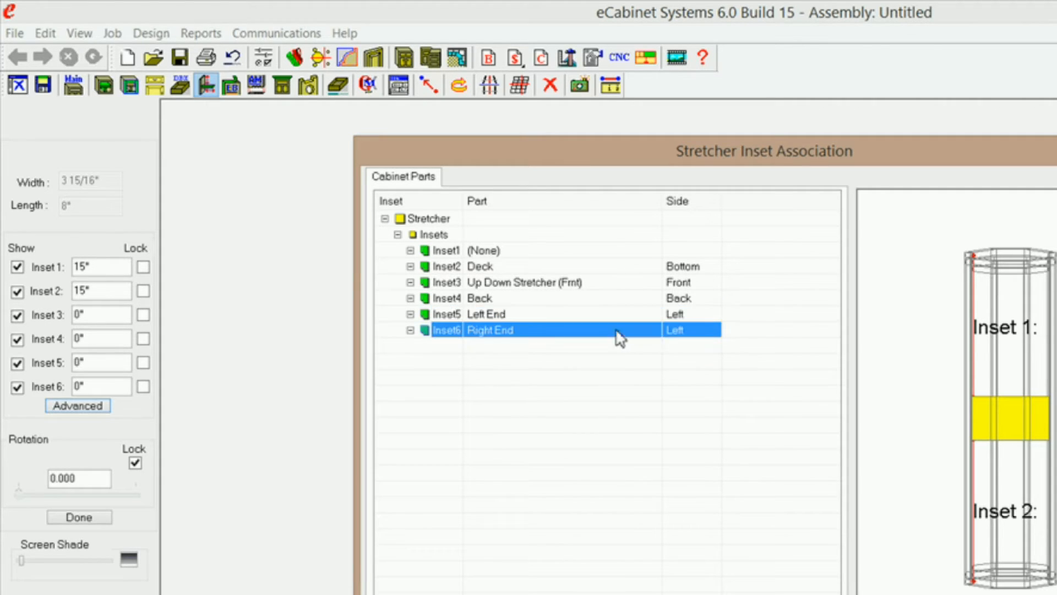
pyautogui.click(705, 330)
pyautogui.click(713, 333)
pyautogui.click(701, 365)
pyautogui.press('Return')
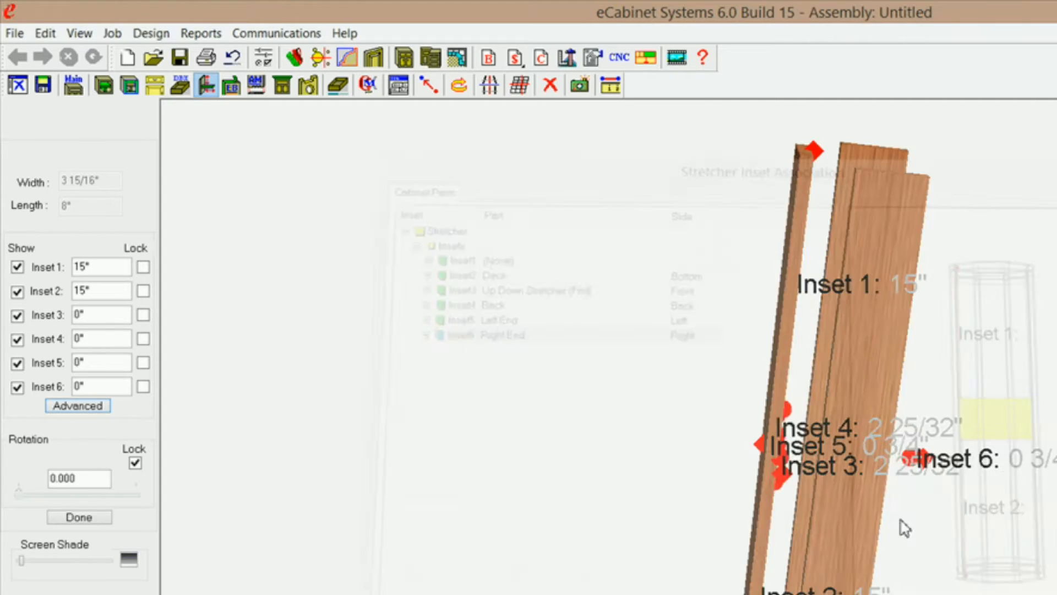
# Set the stretcher's Inset 2 to 0" and Inset 3 to -3/4", locking both values.
pyautogui.moveTo(834, 436); pyautogui.dragTo(815, 508, button='middle')
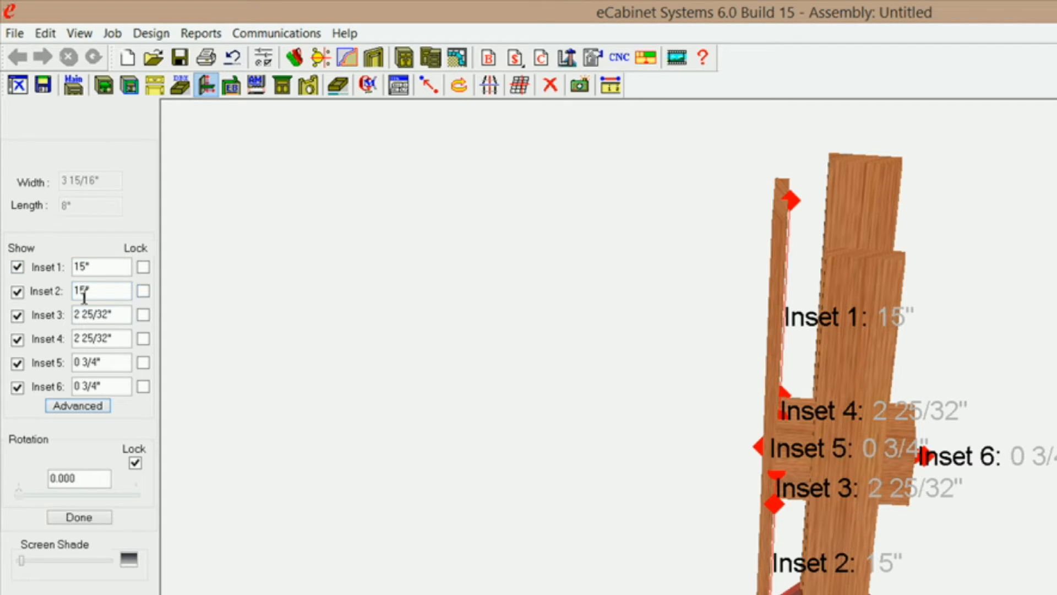
pyautogui.write('0')
pyautogui.click(147, 292)
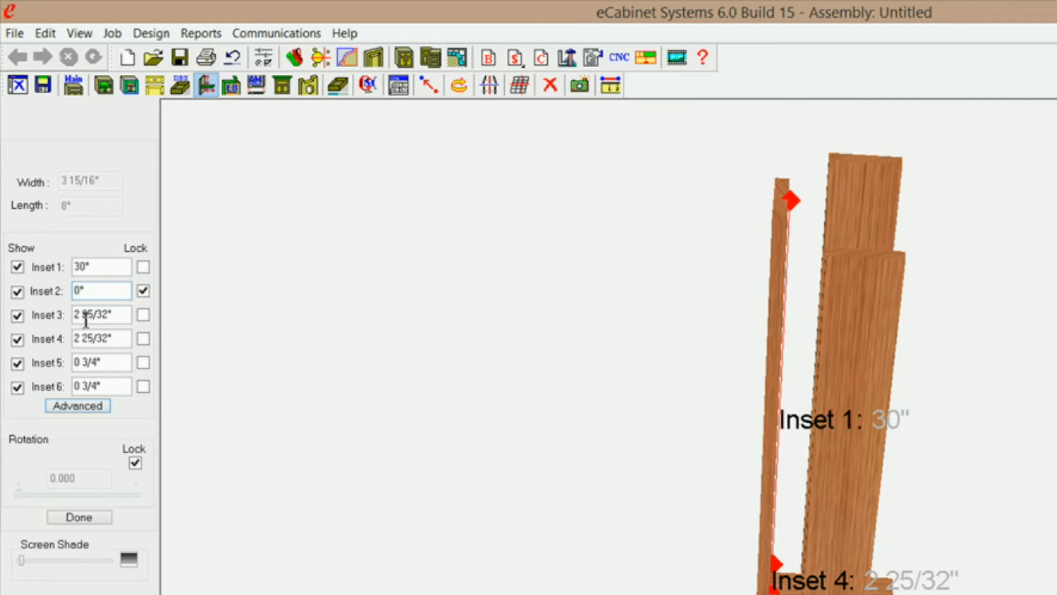
pyautogui.moveTo(99, 317); pyautogui.dragTo(47, 309)
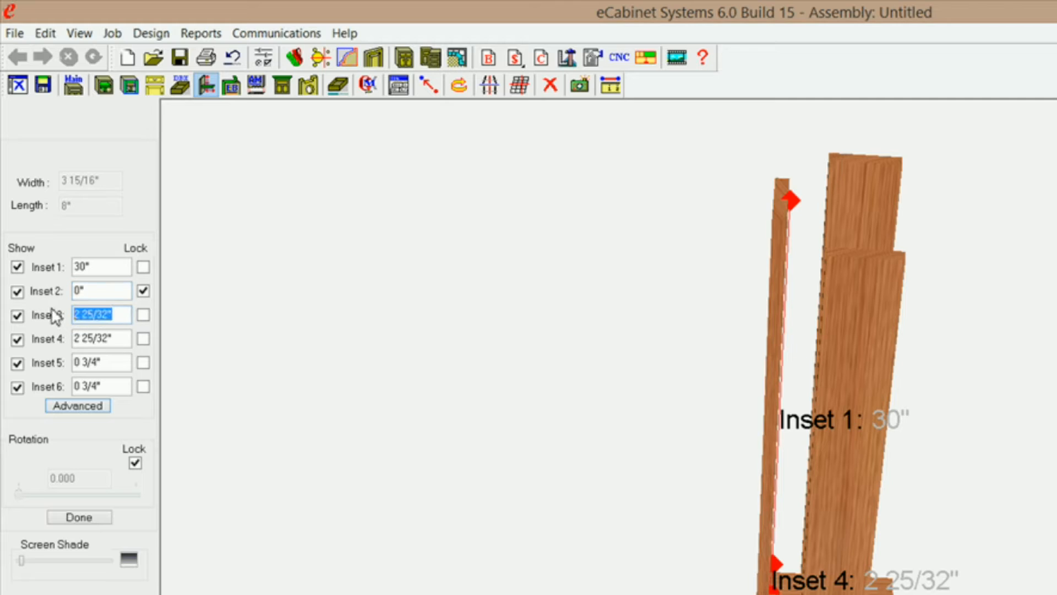
pyautogui.write('-3/4')
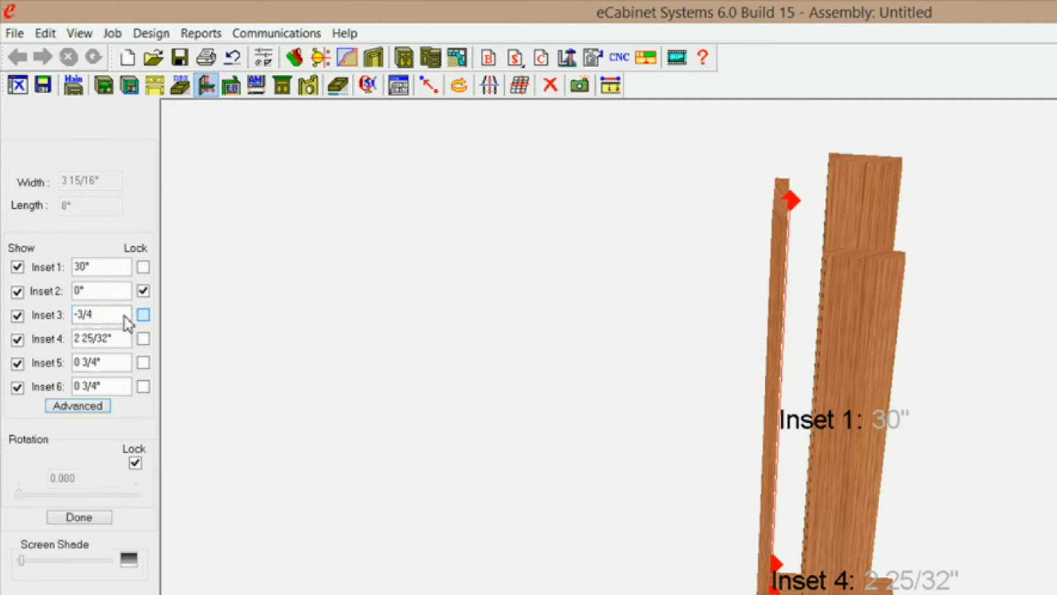
pyautogui.press('Return')
# Copy the Inset 3 value of -0 3/4" into Inset 4 and lock it.
pyautogui.moveTo(119, 314); pyautogui.dragTo(21, 306)
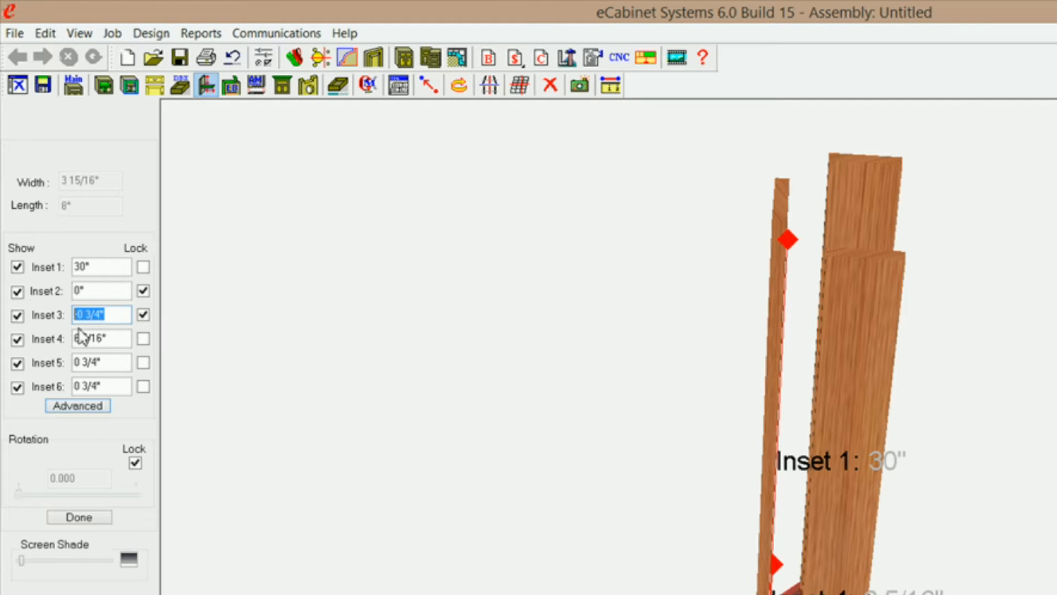
pyautogui.rightClick(104, 318)
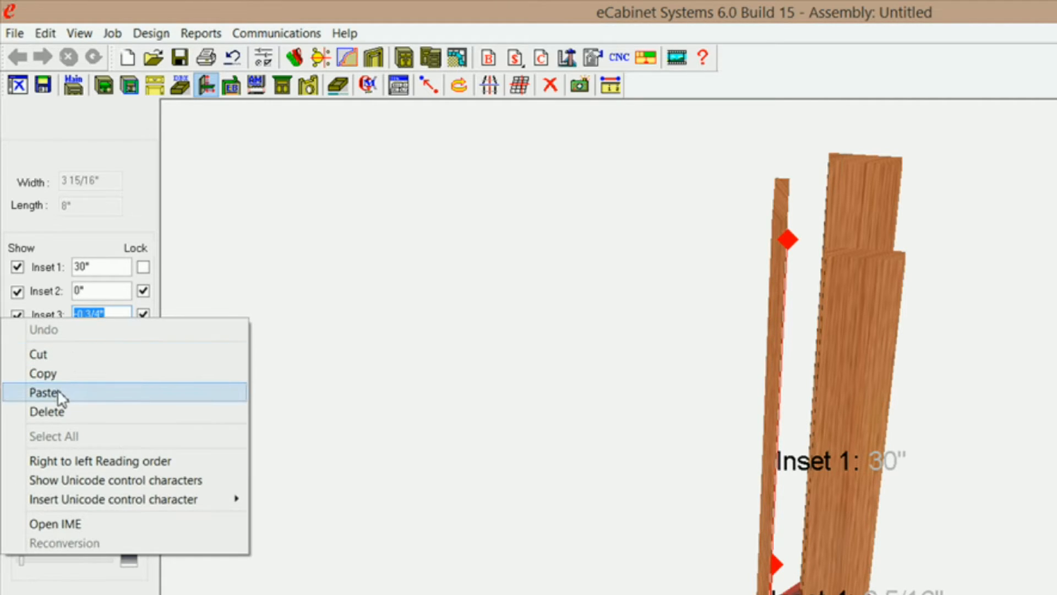
pyautogui.click(76, 370)
pyautogui.moveTo(117, 338); pyautogui.dragTo(81, 347)
pyautogui.rightClick(105, 340)
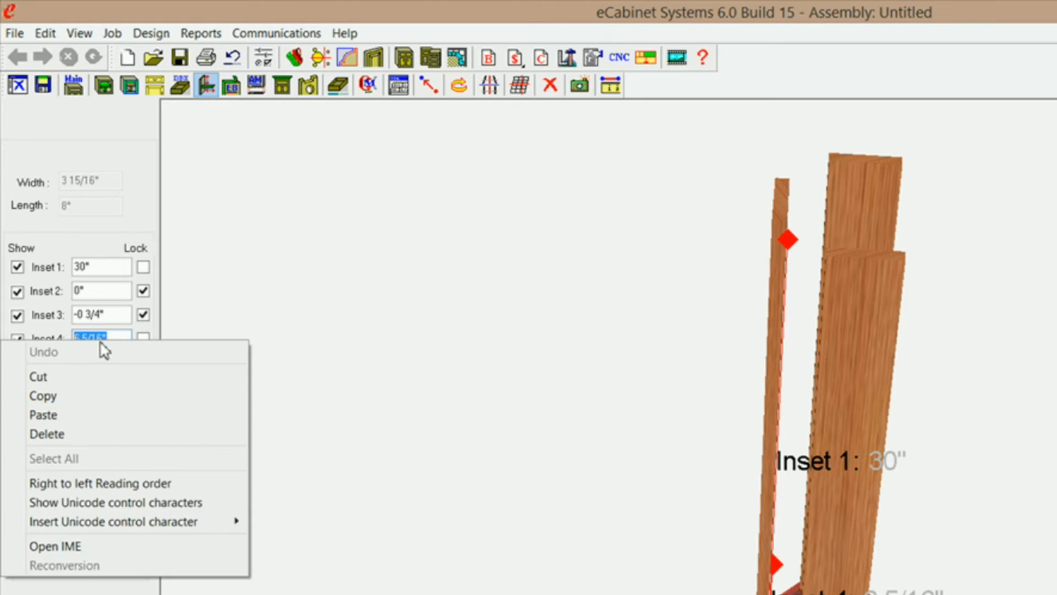
pyautogui.click(78, 416)
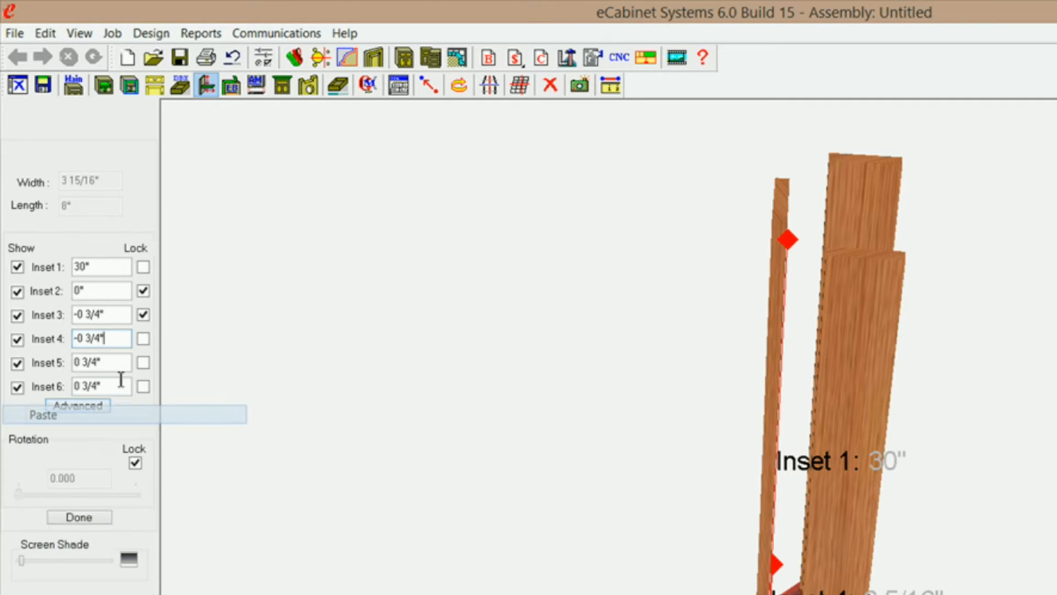
pyautogui.click(145, 339)
# Paste -0 3/4" into Inset 5 and Inset 6, lock both, and finish the stretcher adjustment.
pyautogui.moveTo(111, 367); pyautogui.dragTo(62, 364)
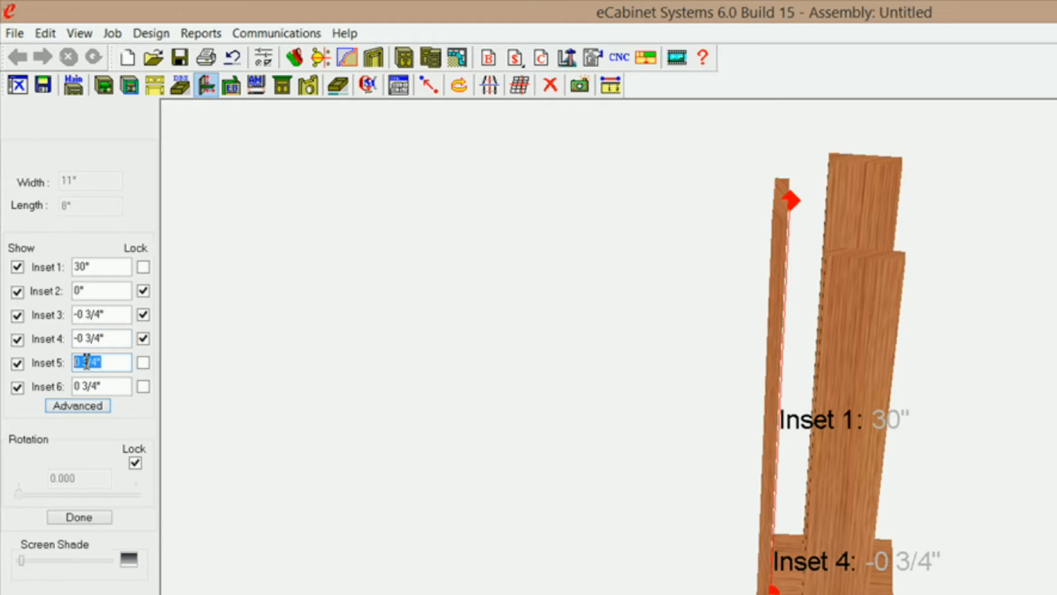
pyautogui.rightClick(86, 362)
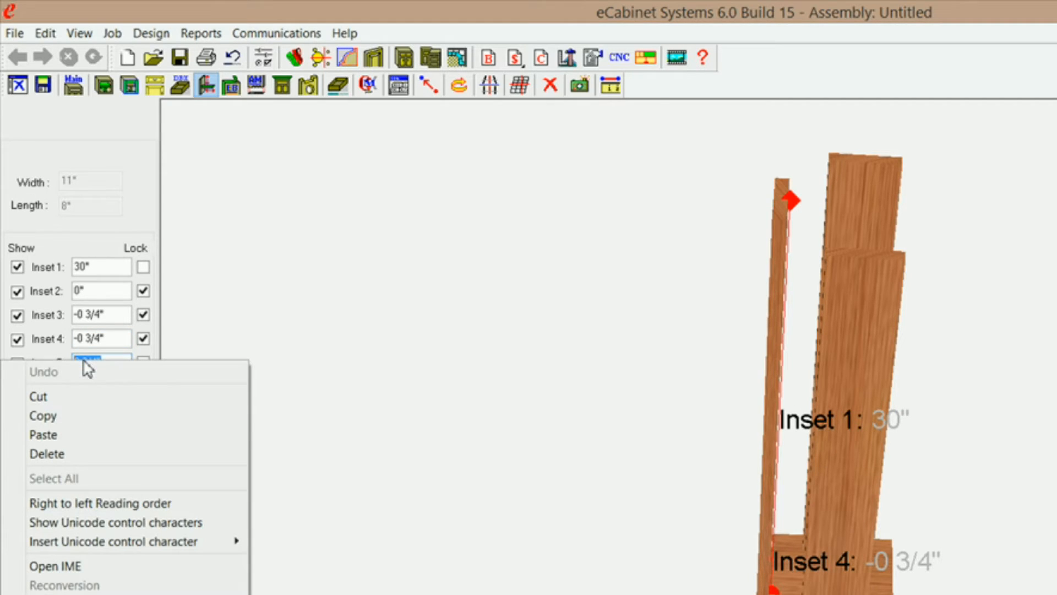
pyautogui.click(70, 435)
pyautogui.click(144, 363)
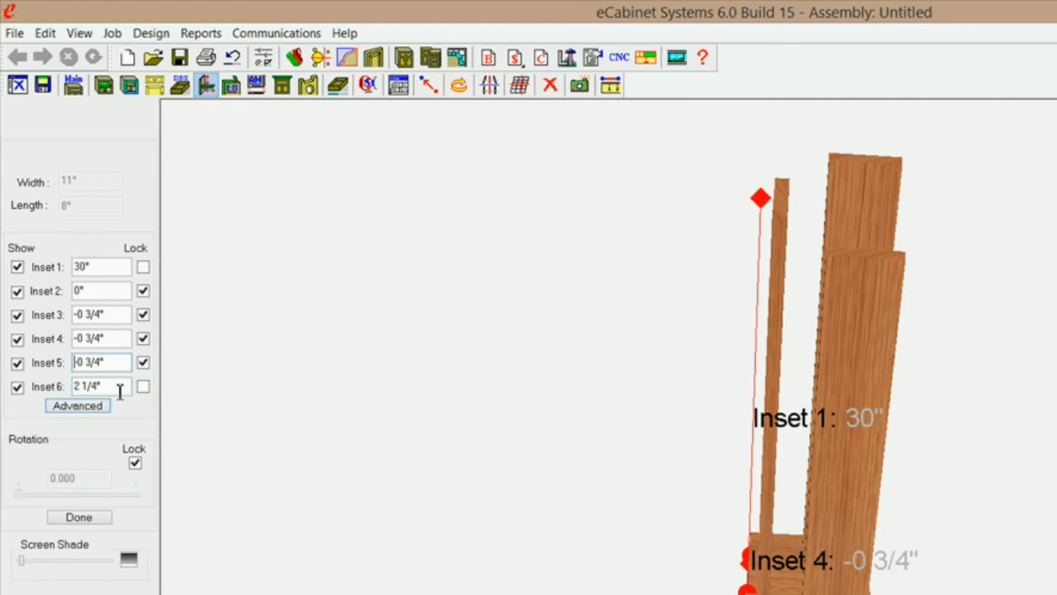
pyautogui.rightClick(92, 385)
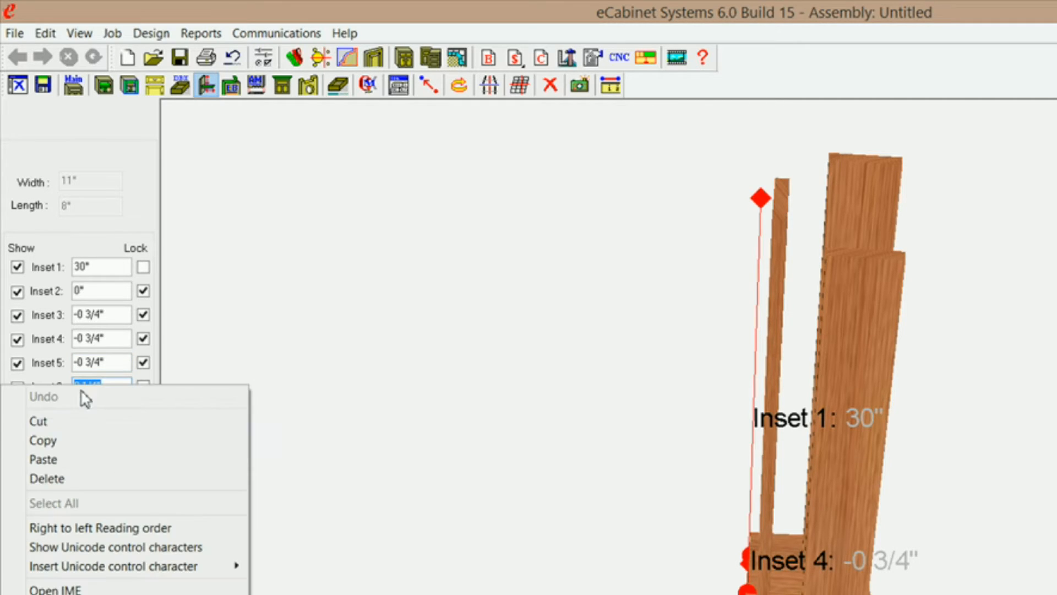
pyautogui.click(63, 462)
pyautogui.click(143, 387)
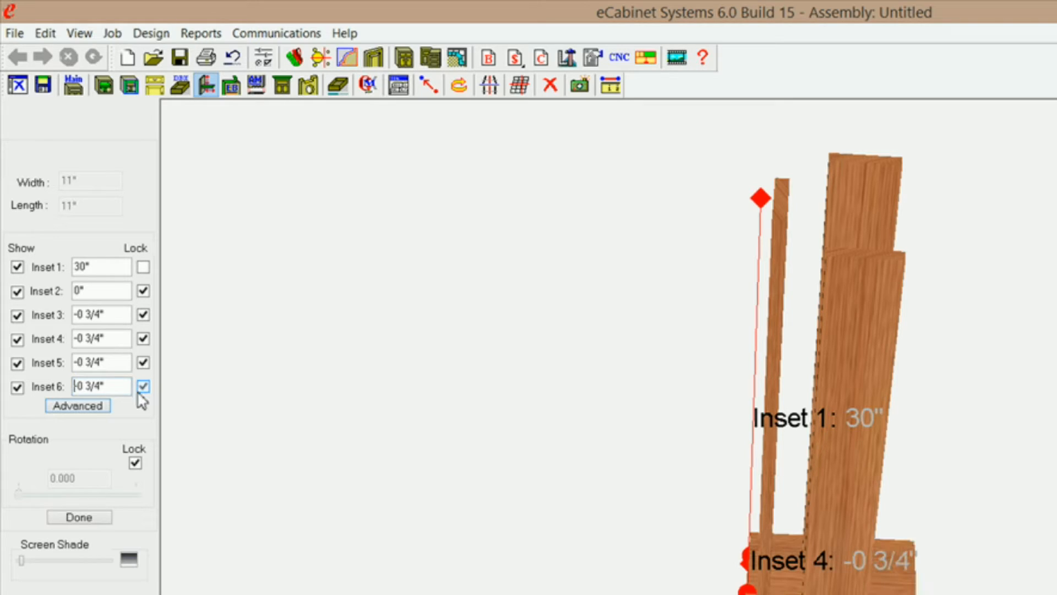
pyautogui.click(70, 517)
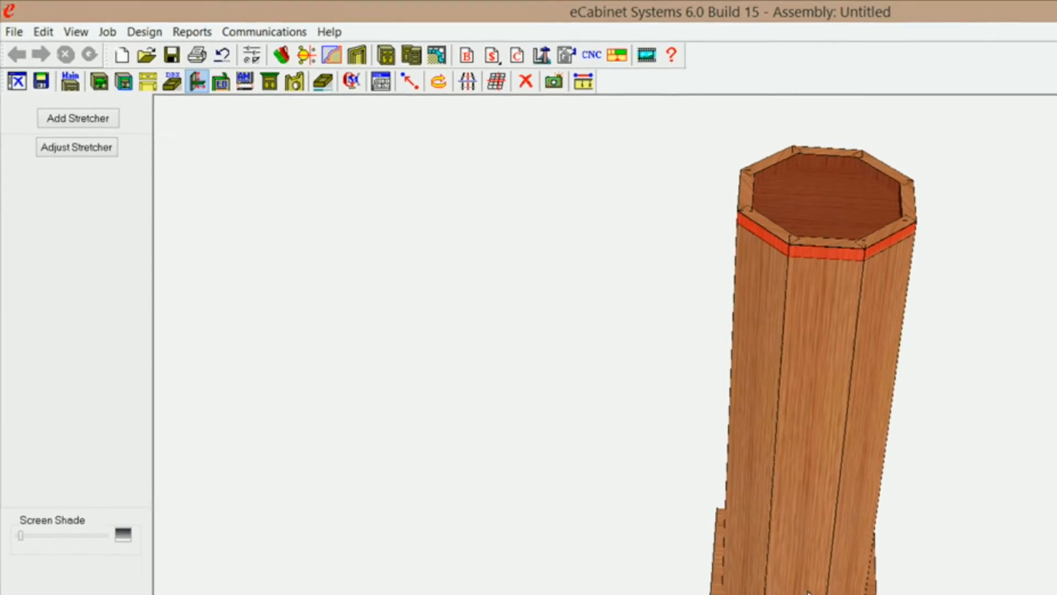
# Return to the main cabinet view, select the square base stretcher under the column, and open it in the part editor.
pyautogui.moveTo(765, 582); pyautogui.dragTo(694, 522, button='middle')
pyautogui.moveTo(643, 482); pyautogui.dragTo(634, 463, button='middle')
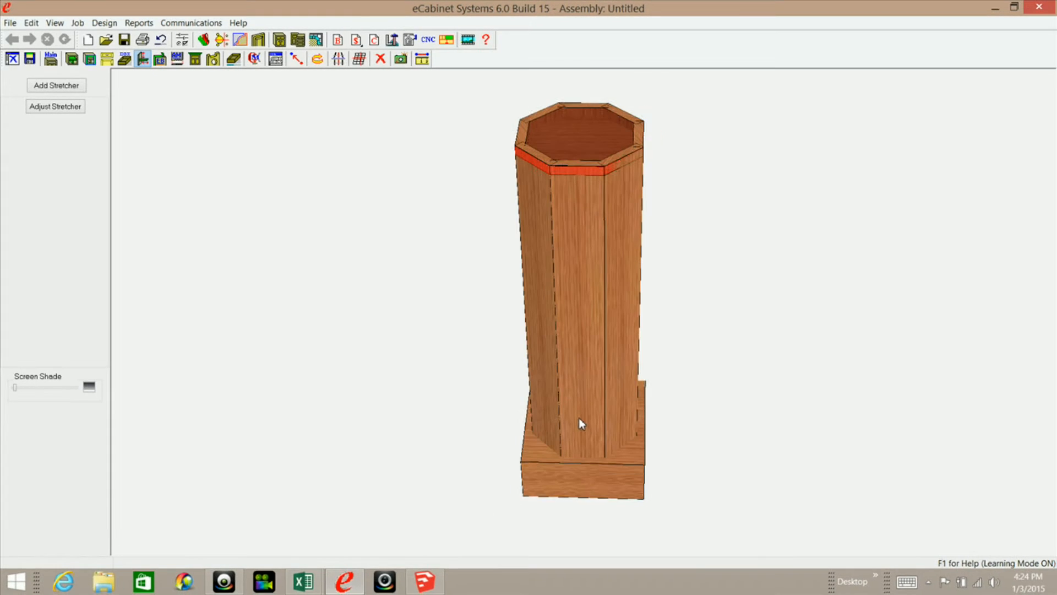
pyautogui.moveTo(580, 419); pyautogui.dragTo(579, 420, button='middle')
pyautogui.click(47, 59)
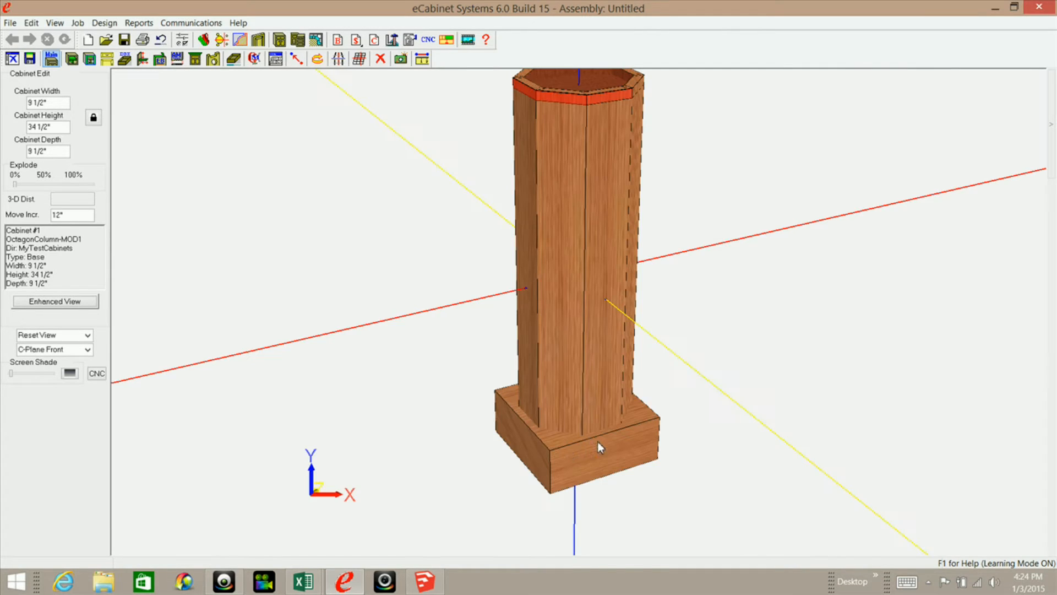
pyautogui.click(563, 458)
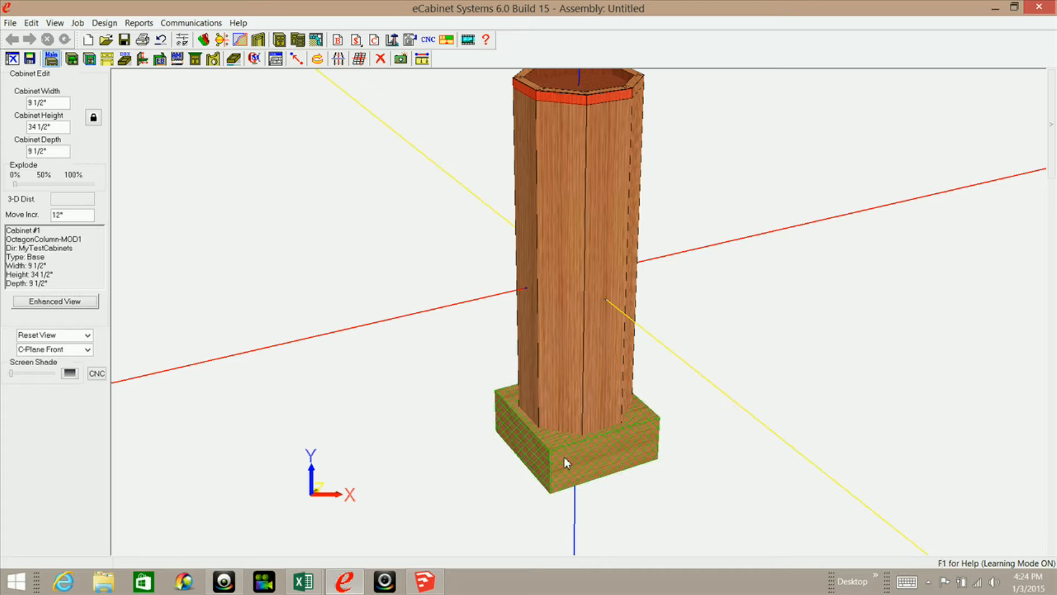
pyautogui.click(214, 59)
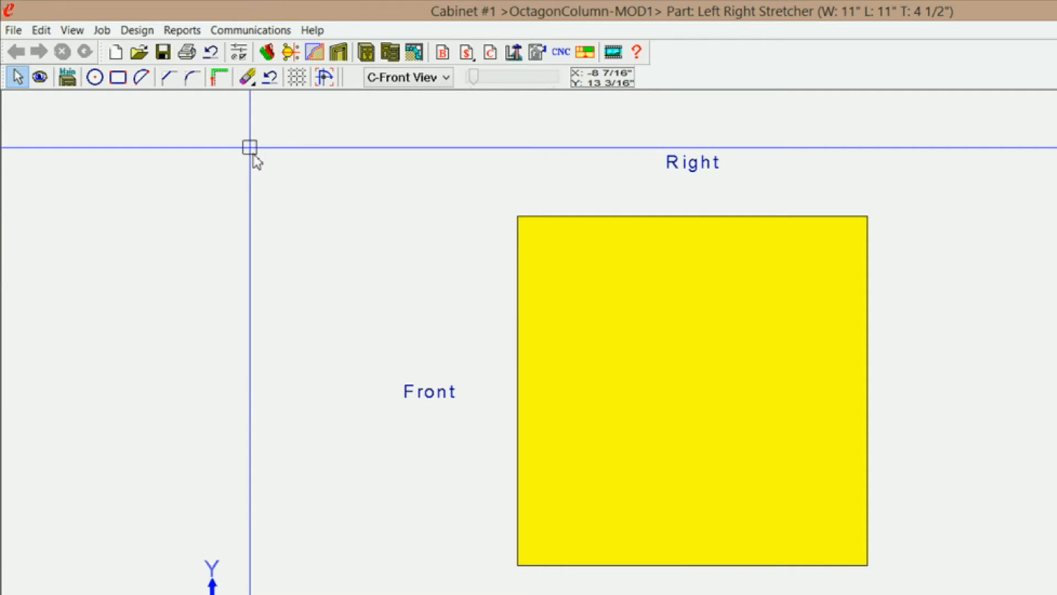
# Chamfer the corner between the stretcher's Front and Right edges with a 1-Distance chamfer of 2".
pyautogui.click(168, 78)
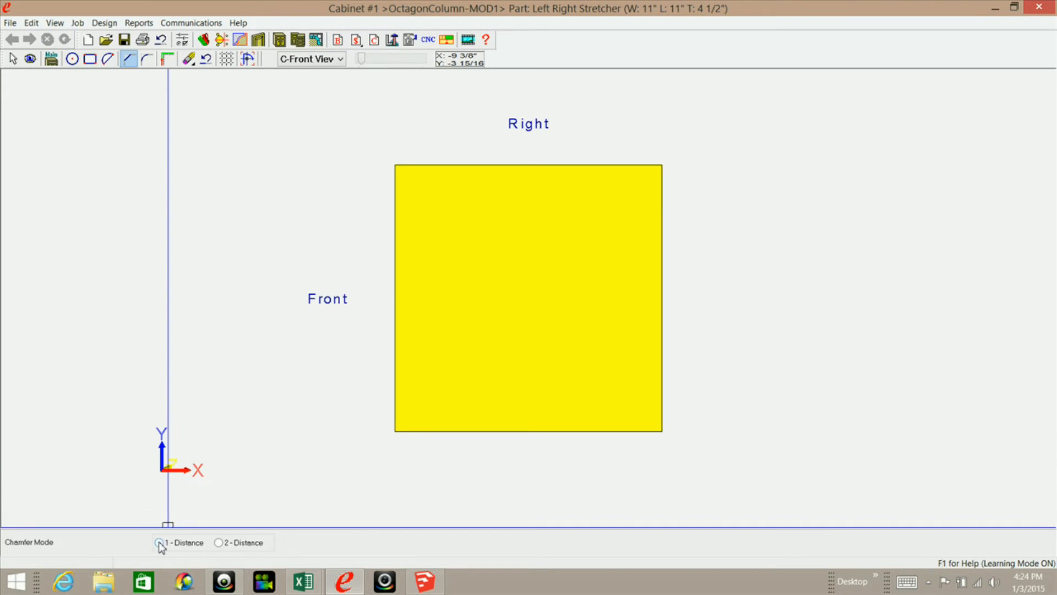
pyautogui.click(159, 543)
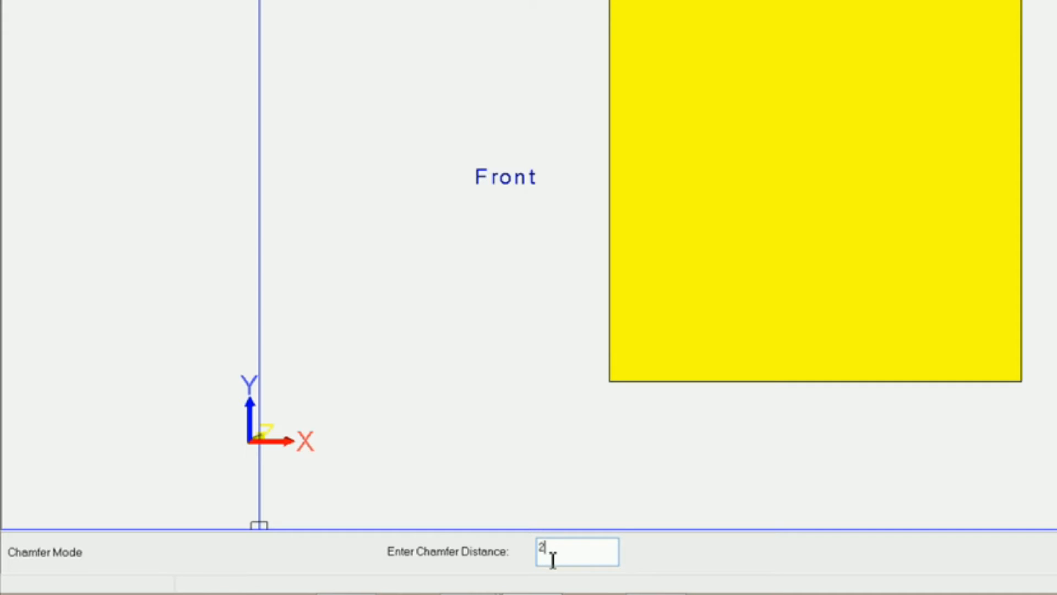
pyautogui.press('Return')
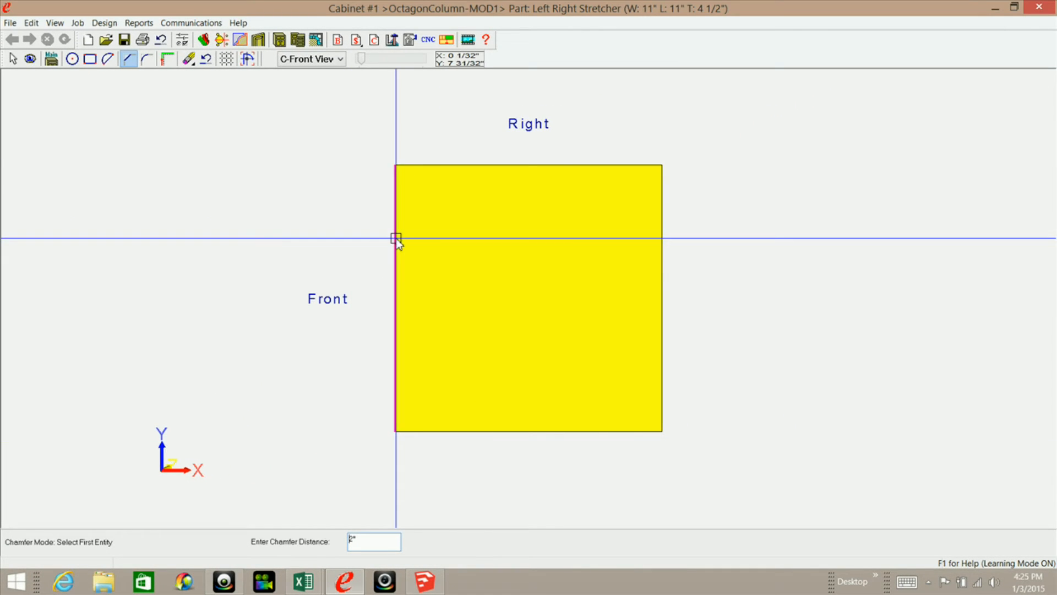
pyautogui.click(395, 226)
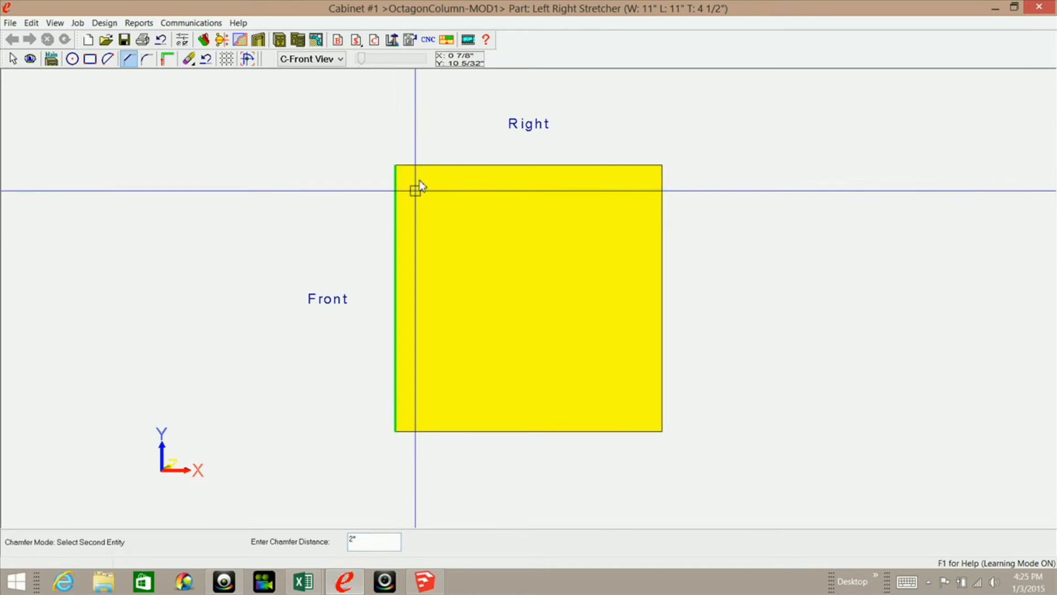
pyautogui.click(446, 164)
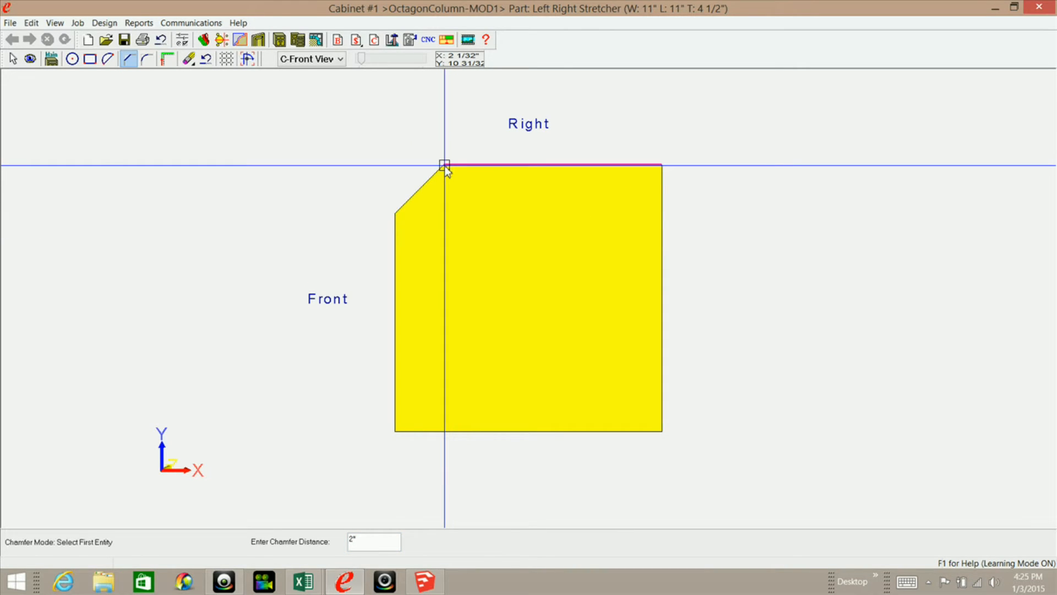
# Chamfer the stretcher's remaining three corners with the same 2" distance.
pyautogui.click(613, 166)
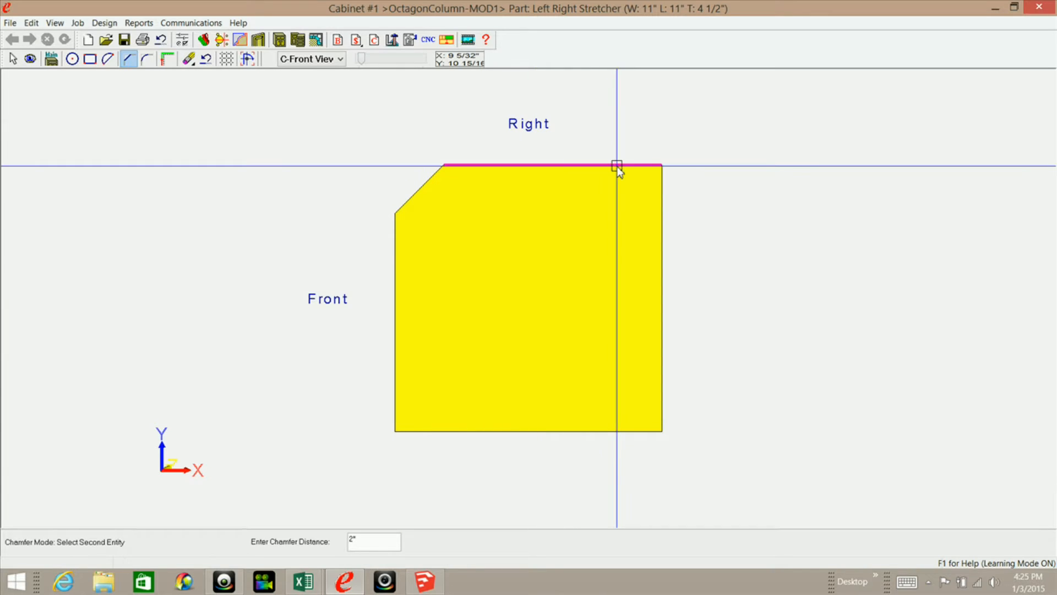
pyautogui.click(661, 209)
pyautogui.click(661, 385)
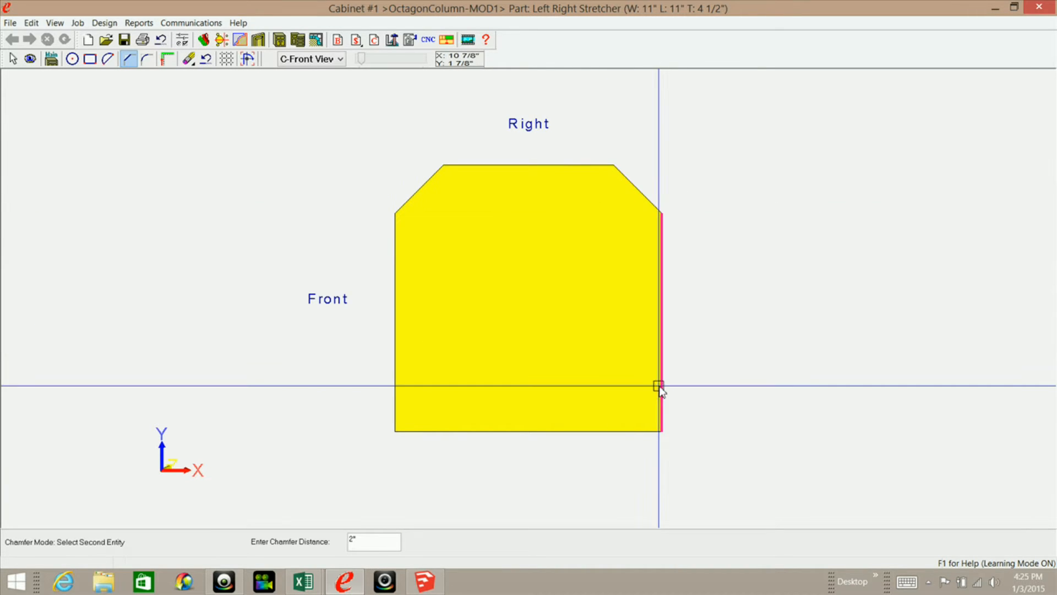
pyautogui.click(622, 430)
pyautogui.click(431, 431)
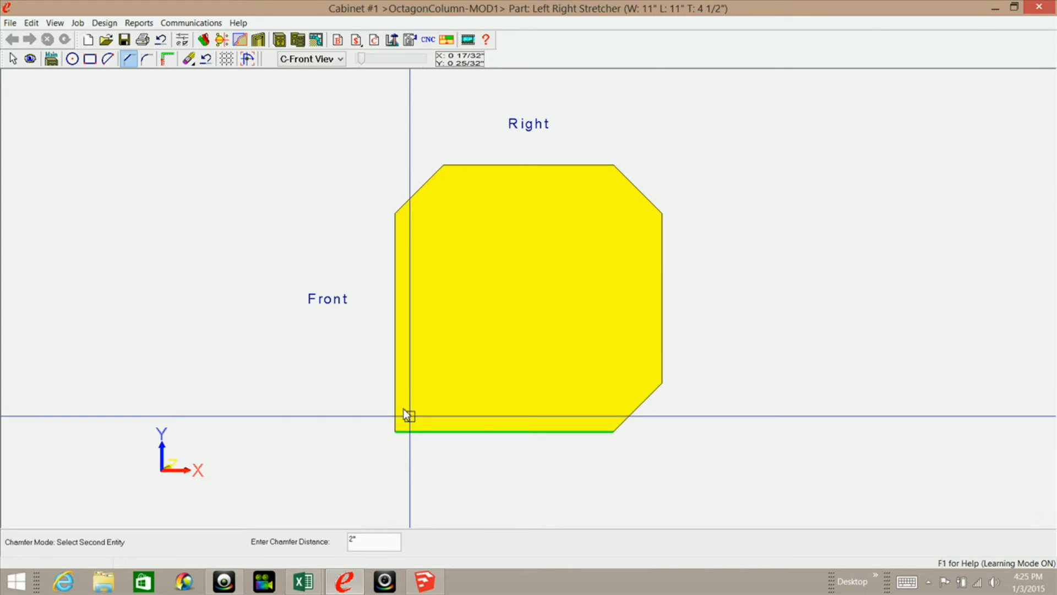
pyautogui.click(395, 406)
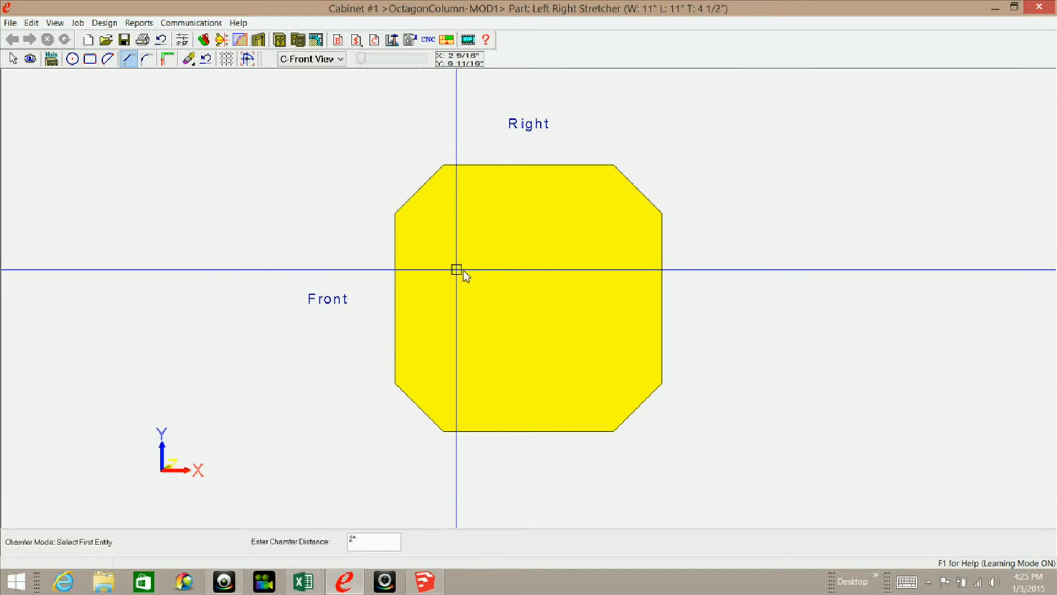
# Inspect the chamfered stretcher in 3D, return to the front view, and use CreateEdges in the geometry editor to generate its edge lines.
pyautogui.click(31, 59)
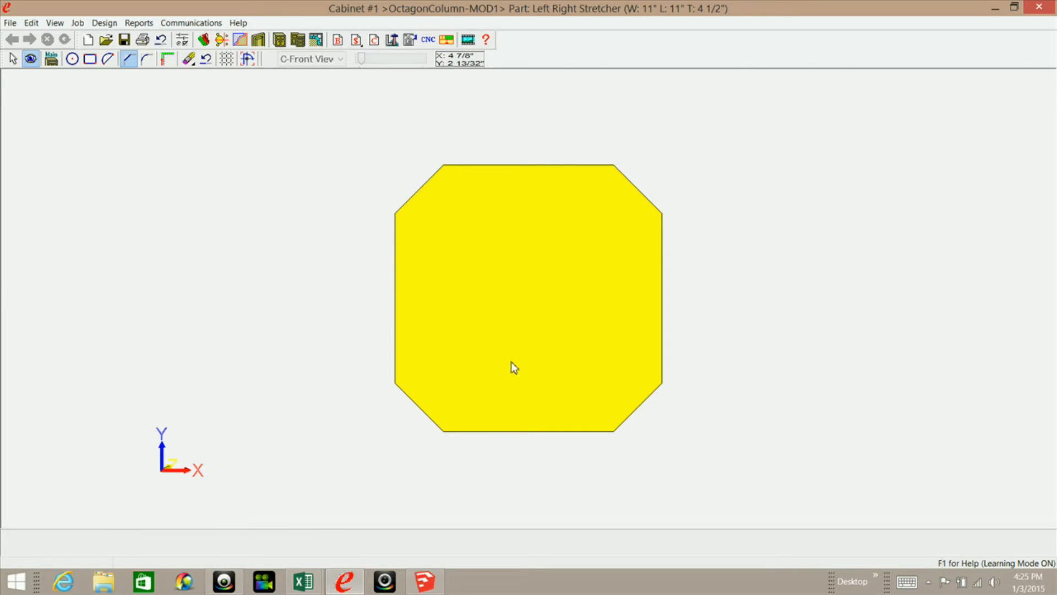
pyautogui.moveTo(499, 359); pyautogui.dragTo(531, 347)
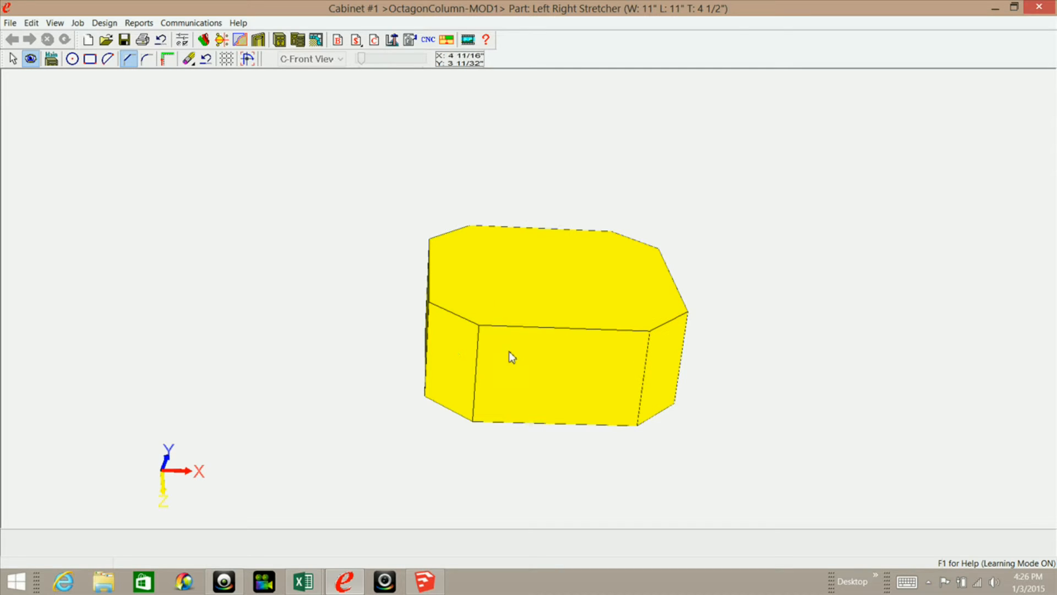
pyautogui.moveTo(513, 269); pyautogui.dragTo(540, 331)
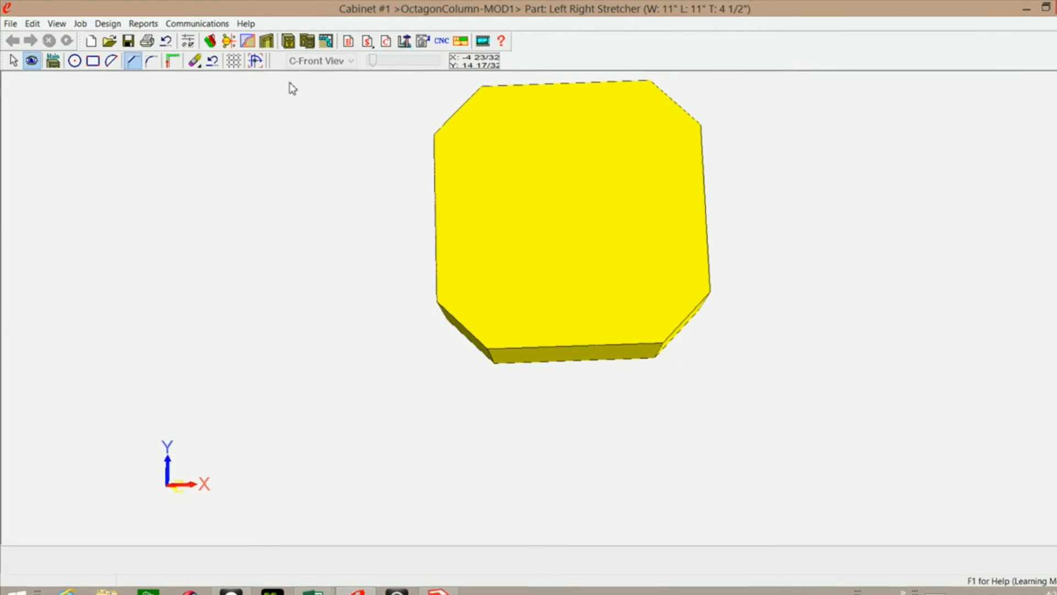
pyautogui.click(17, 65)
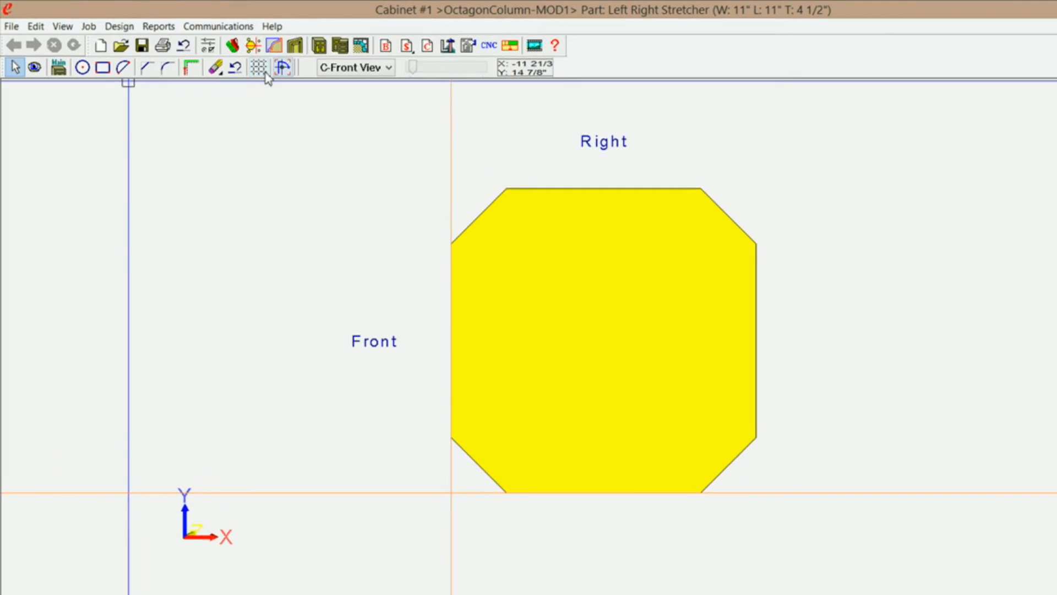
pyautogui.click(297, 71)
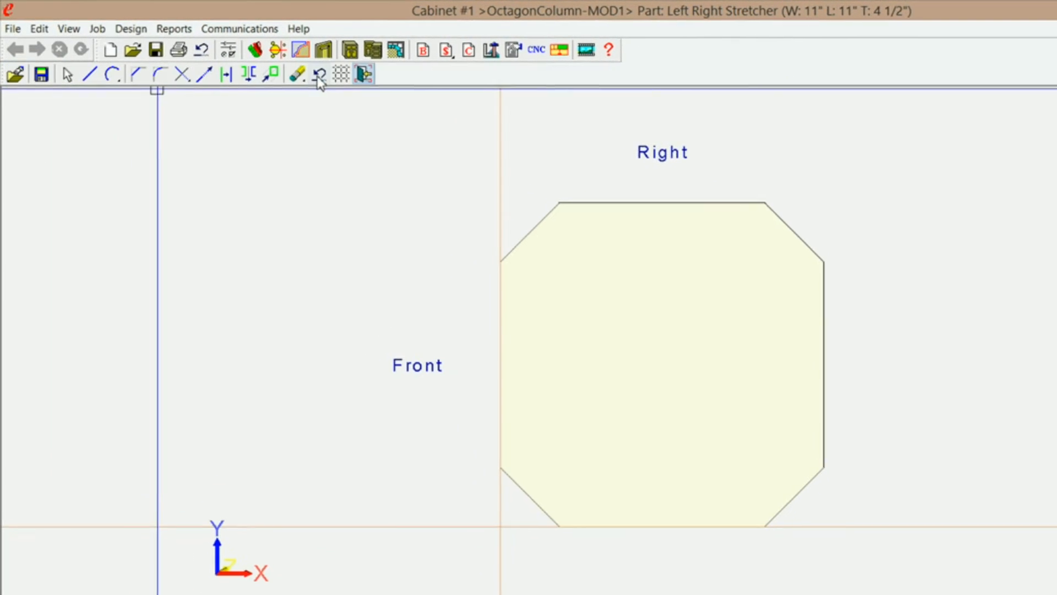
pyautogui.rightClick(314, 210)
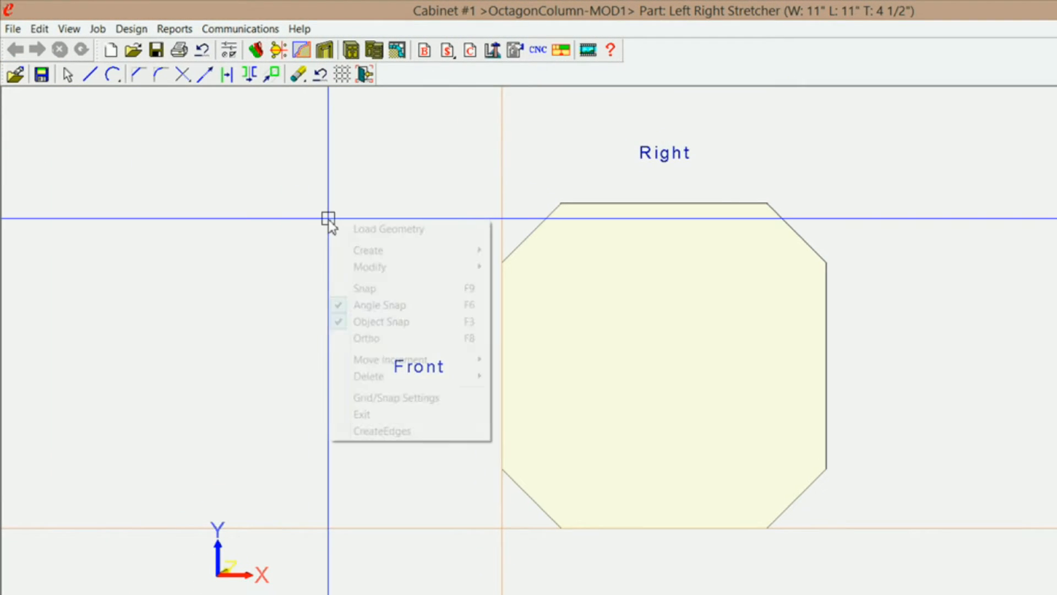
pyautogui.click(363, 431)
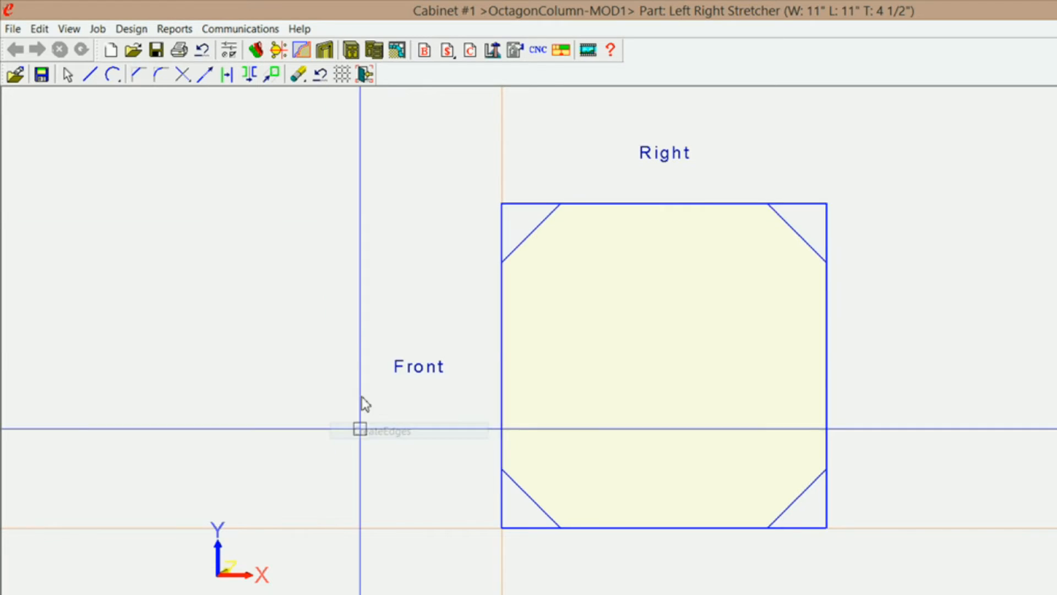
# Erase the leftover square-corner lines outside the four chamfers using Inside Intersect Window selections.
pyautogui.click(299, 75)
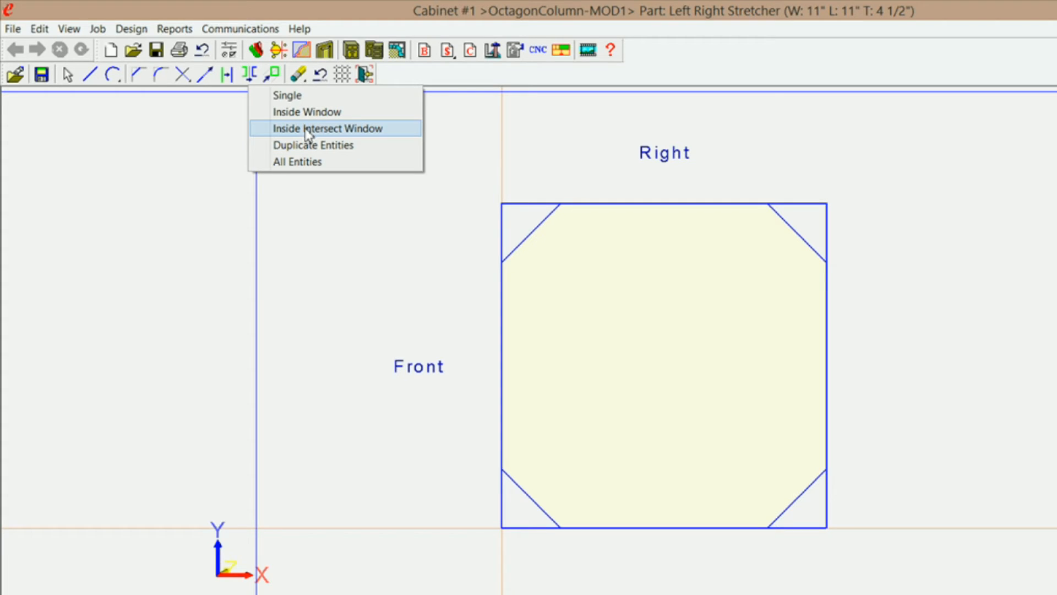
pyautogui.click(295, 133)
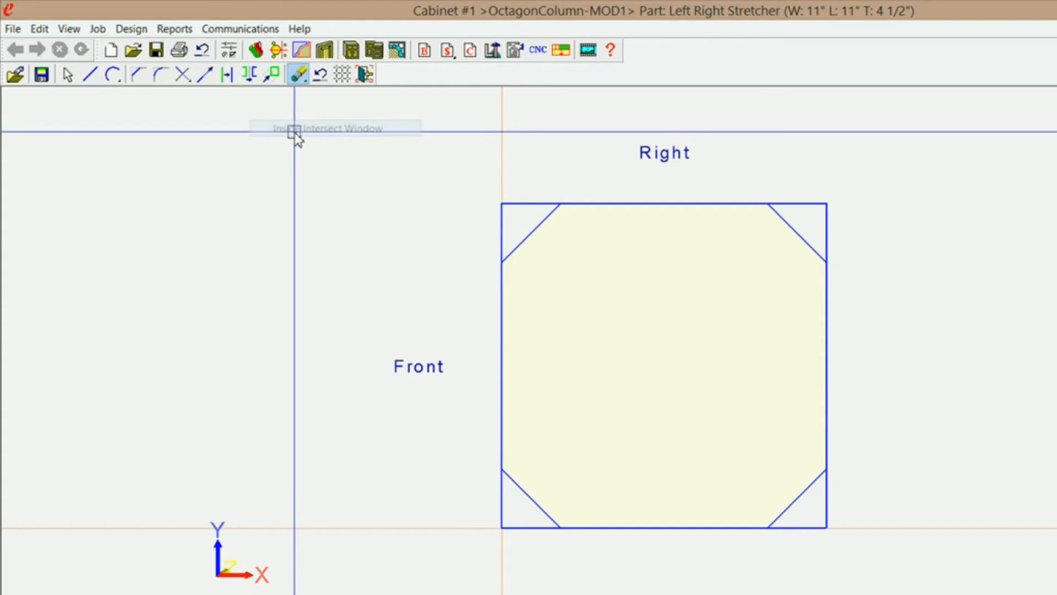
pyautogui.click(507, 215)
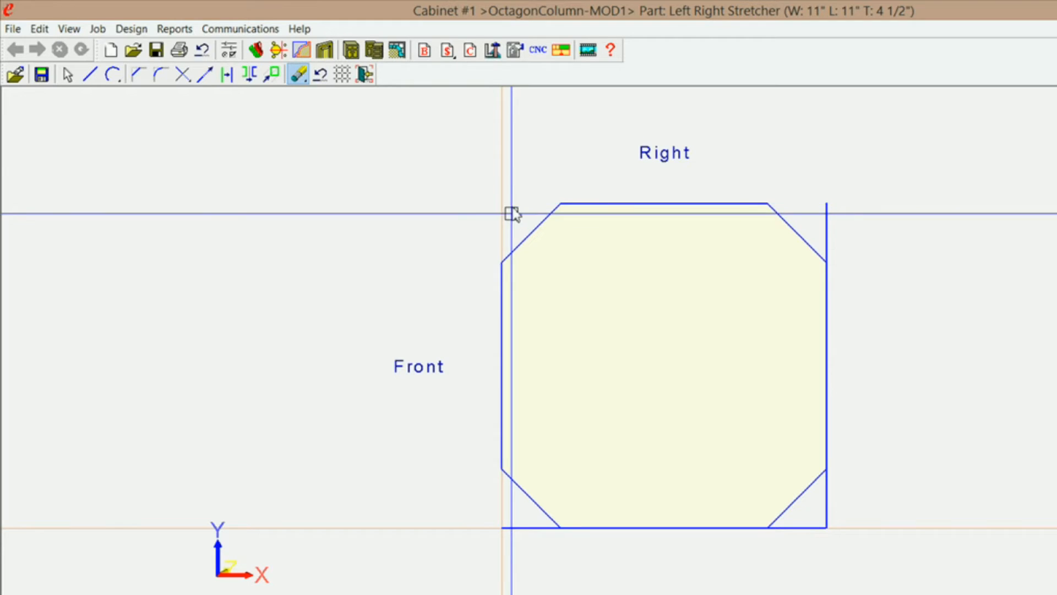
pyautogui.click(813, 514)
pyautogui.click(844, 539)
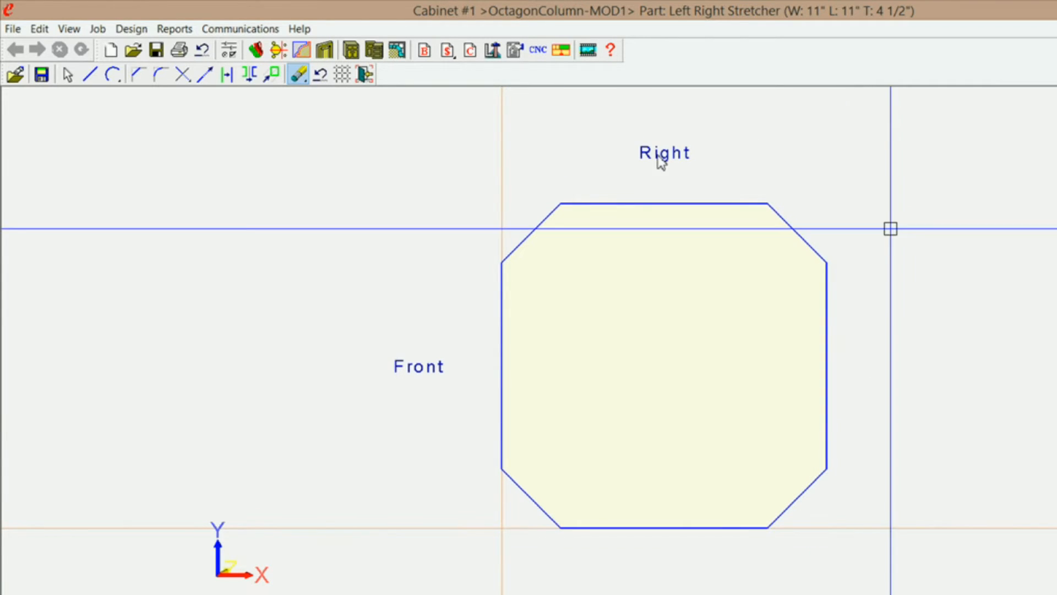
# Offset all eight edge lines of the octagon 3/4" inward with the Move operation.
pyautogui.click(228, 75)
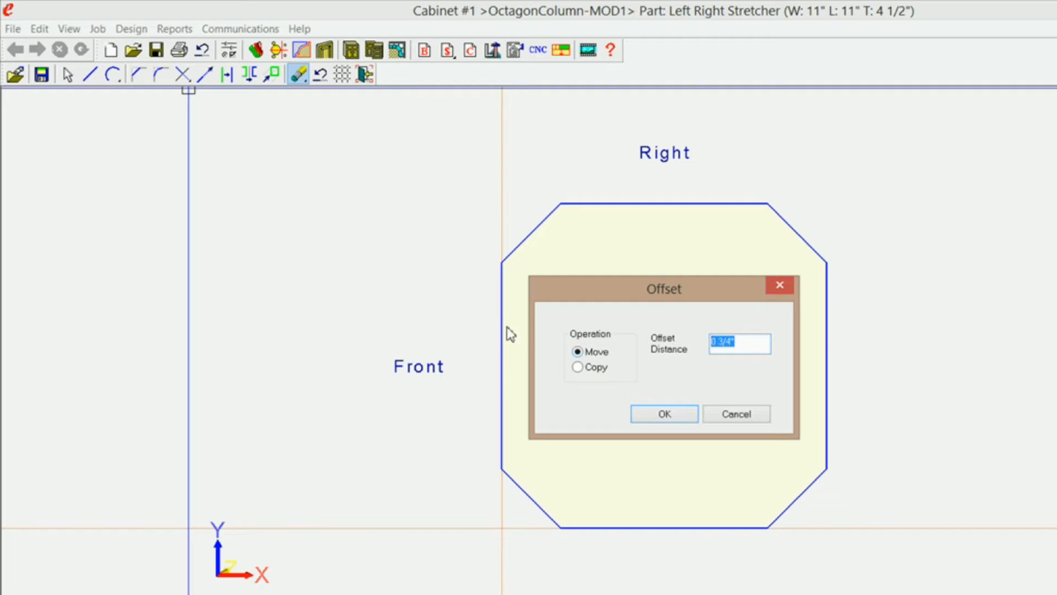
pyautogui.click(664, 413)
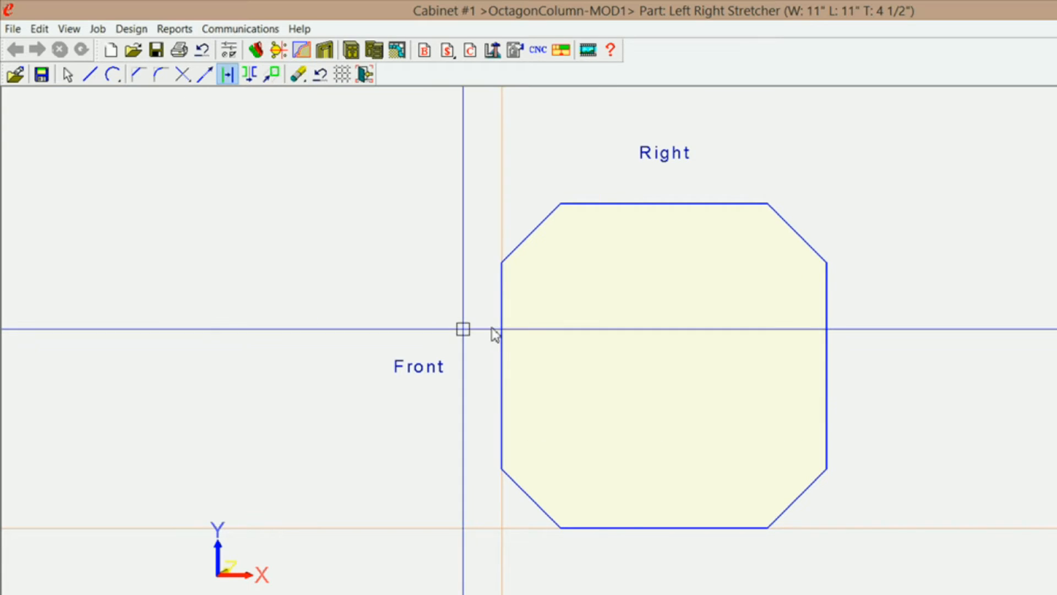
pyautogui.click(524, 330)
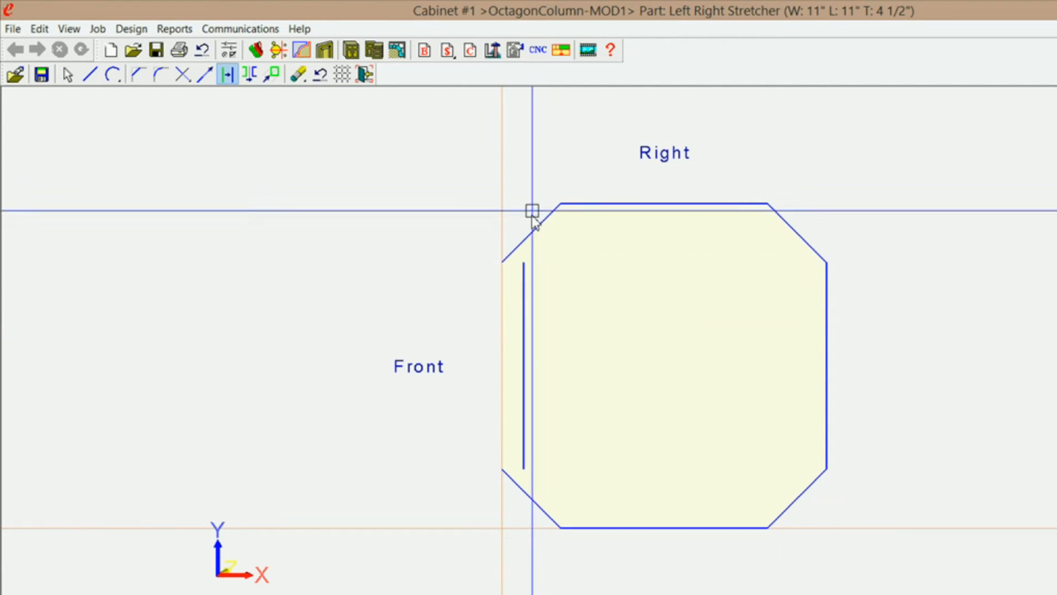
pyautogui.click(556, 257)
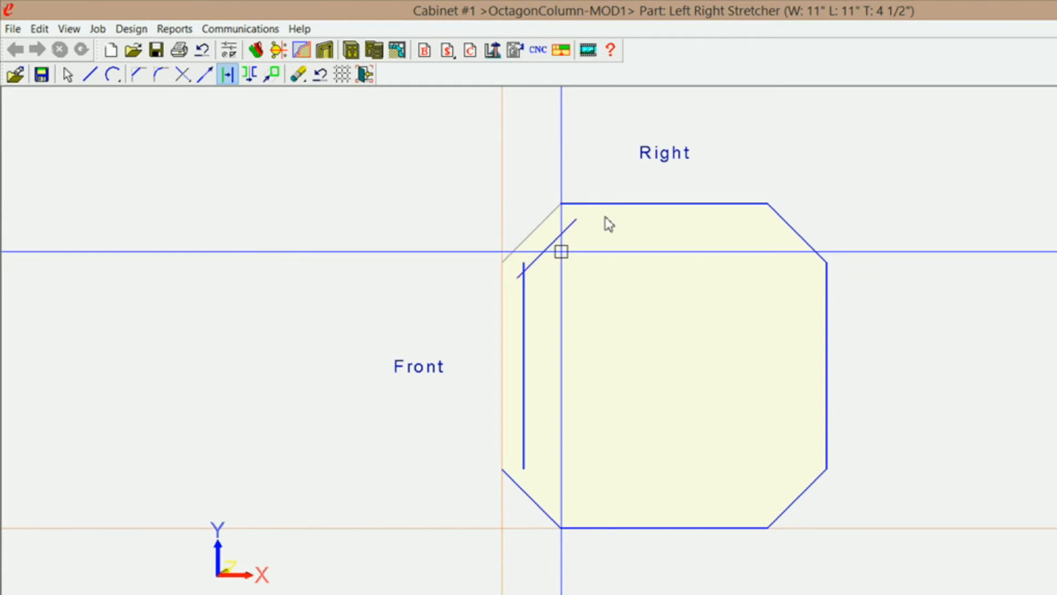
pyautogui.click(611, 207)
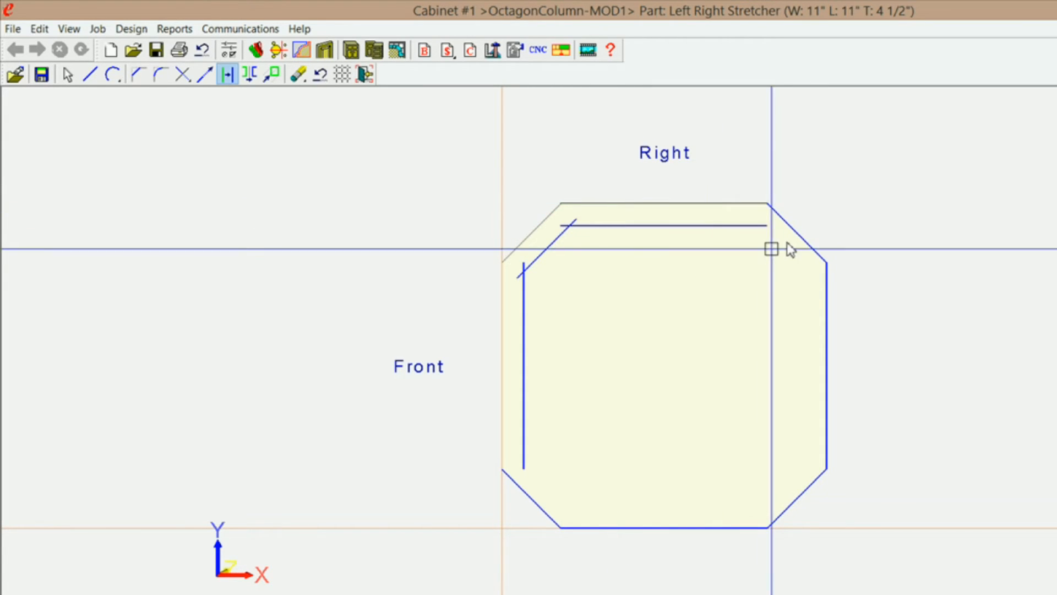
pyautogui.click(773, 271)
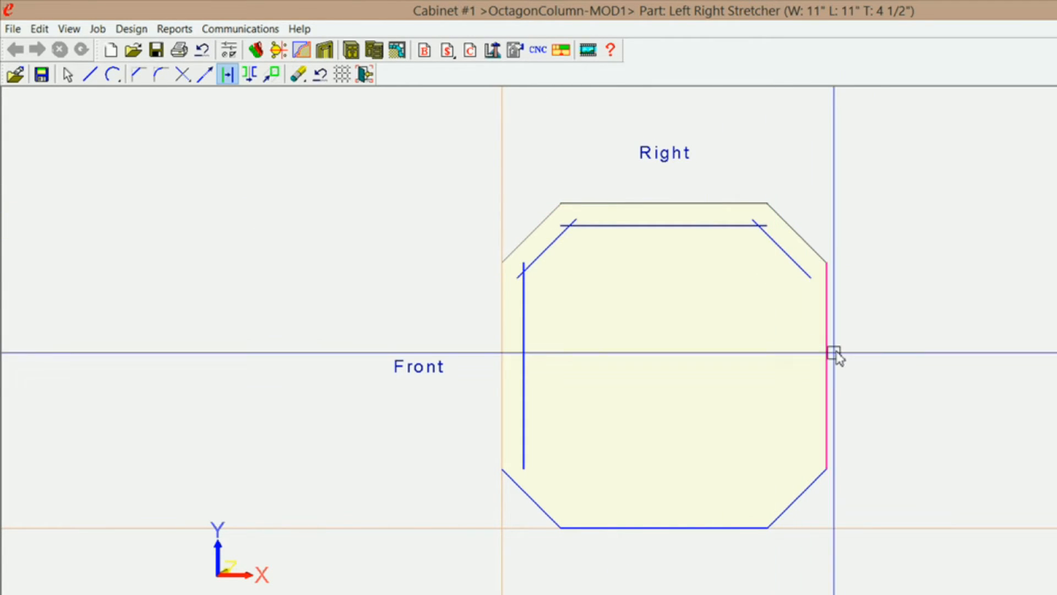
pyautogui.click(826, 355)
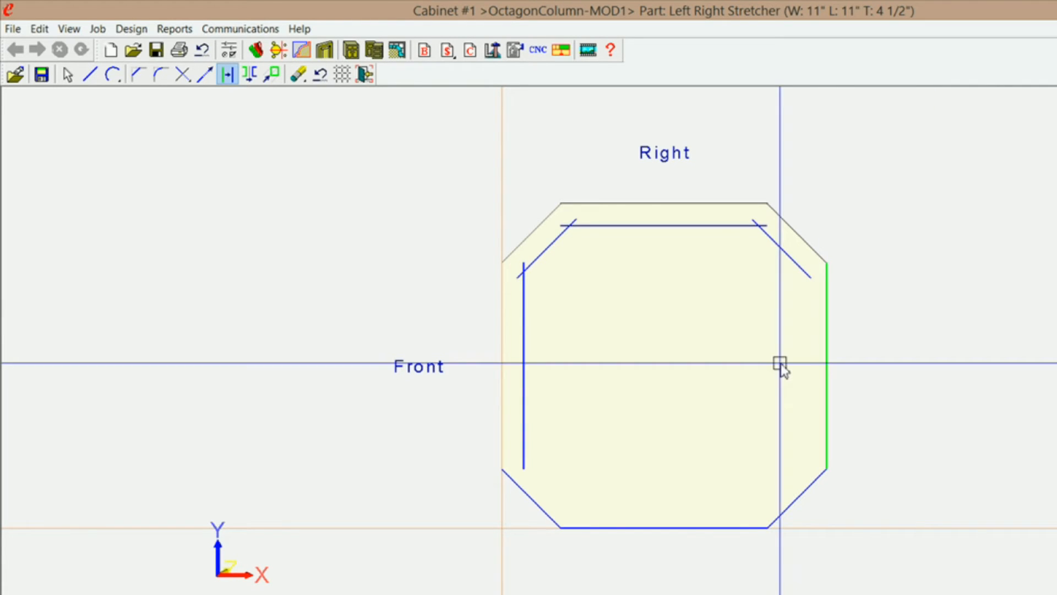
pyautogui.click(804, 494)
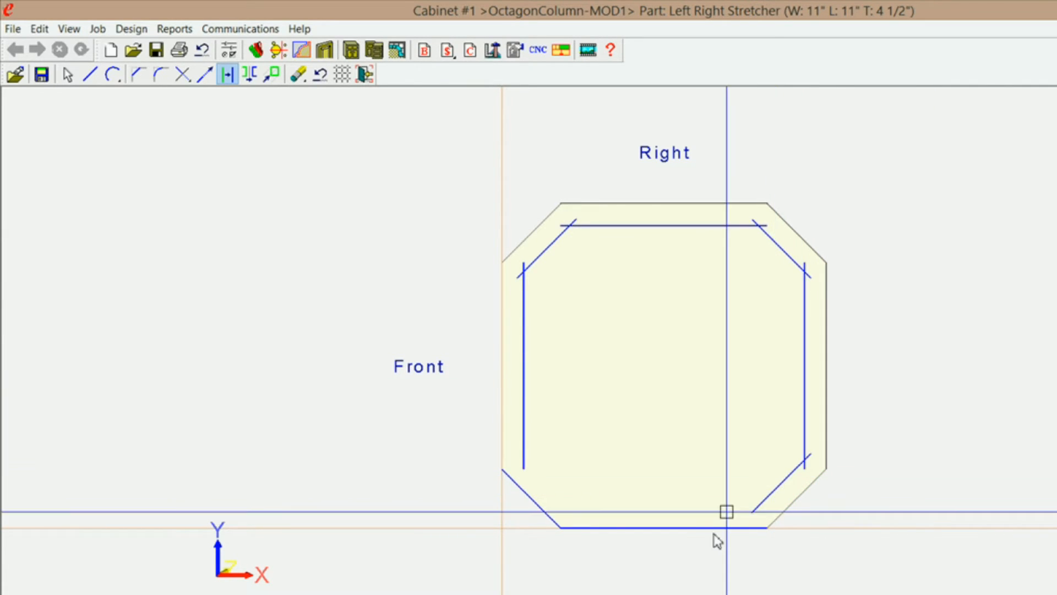
pyautogui.click(680, 523)
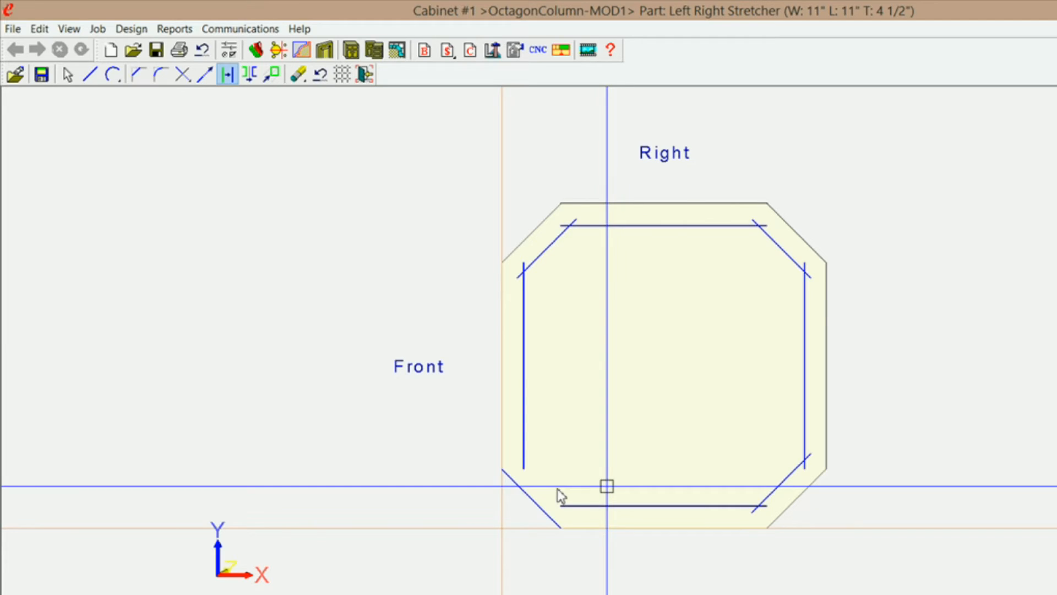
pyautogui.click(558, 483)
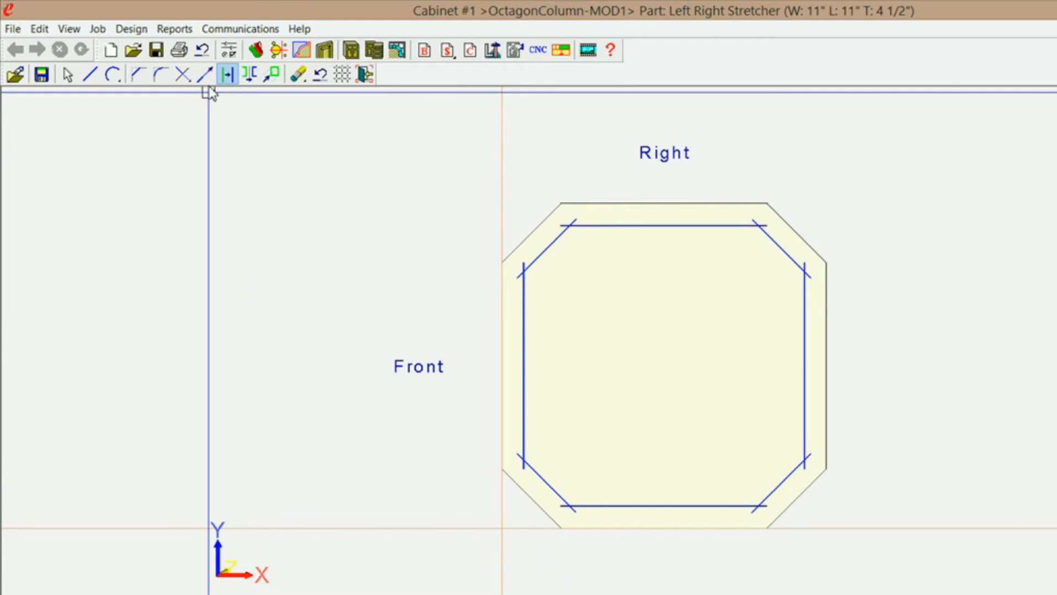
# Trim five adjoining corners of the inner octagon with Two Entities trimming, going clockwise from the Right edge's Front-side end.
pyautogui.click(184, 75)
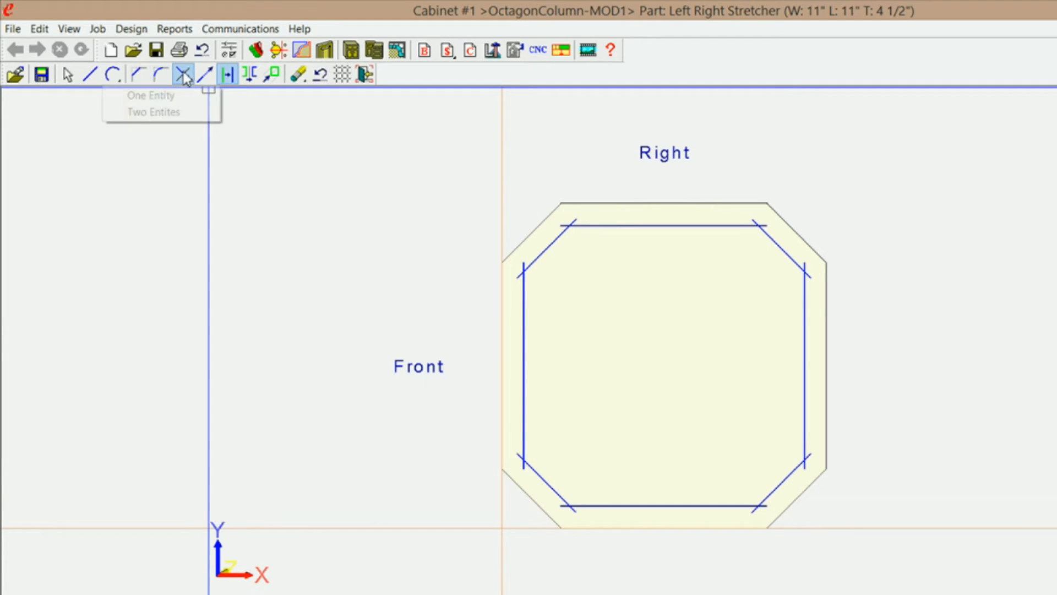
pyautogui.click(152, 112)
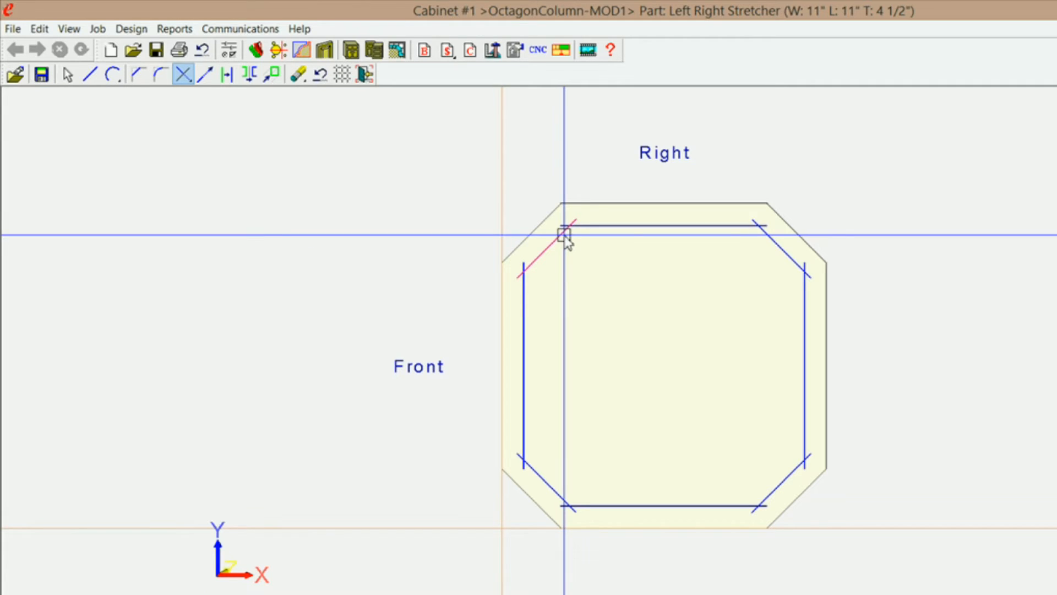
pyautogui.click(577, 227)
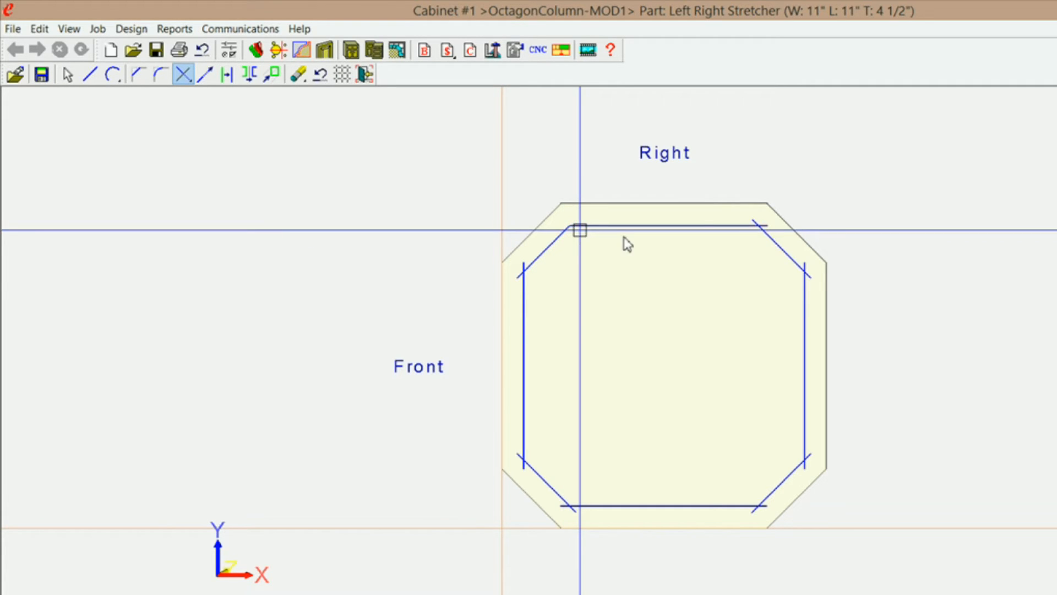
pyautogui.click(745, 226)
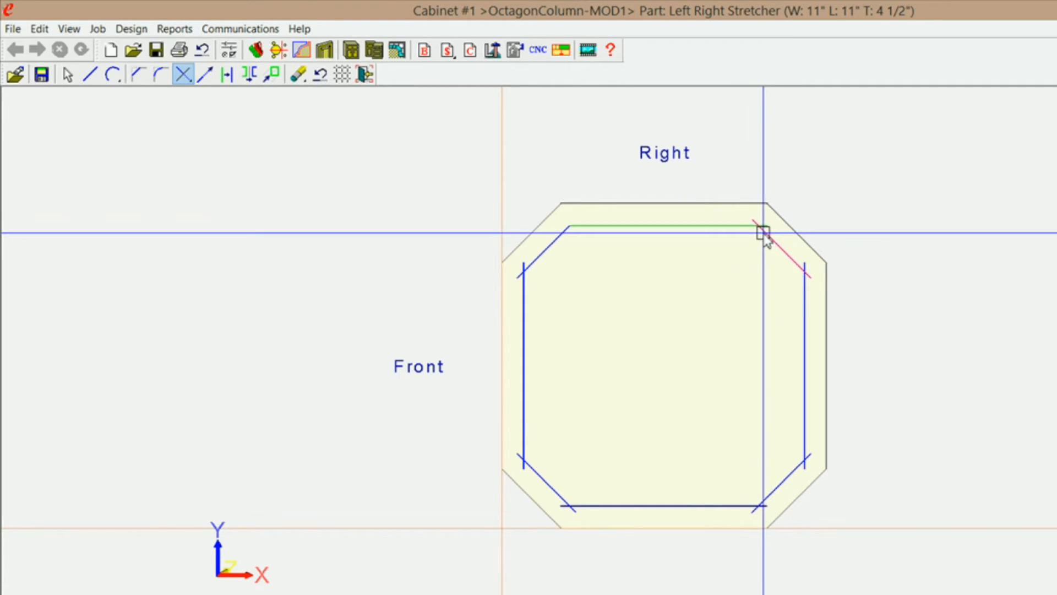
pyautogui.click(766, 236)
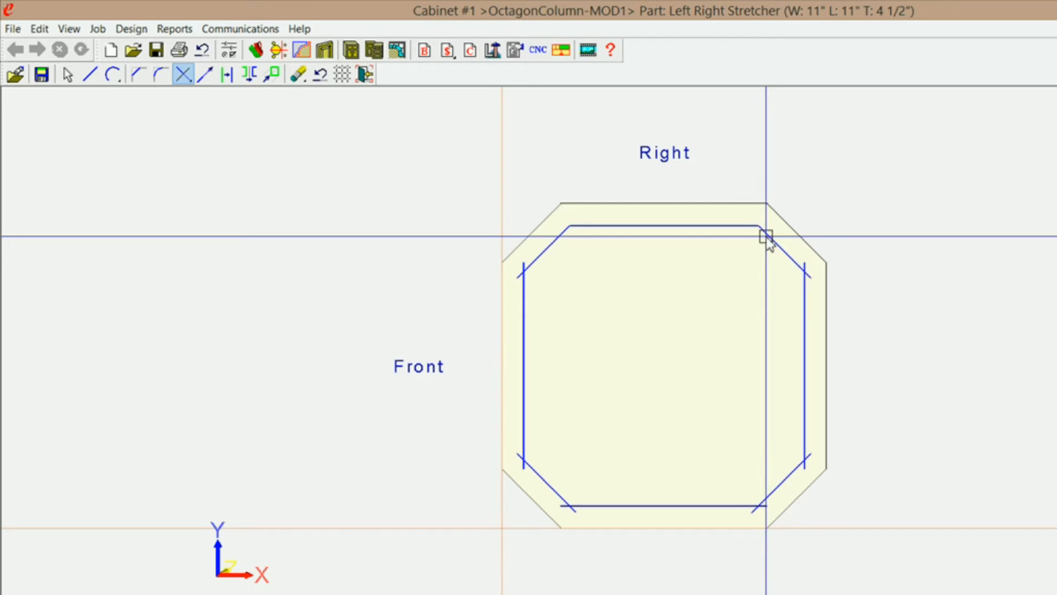
pyautogui.click(798, 267)
pyautogui.click(802, 286)
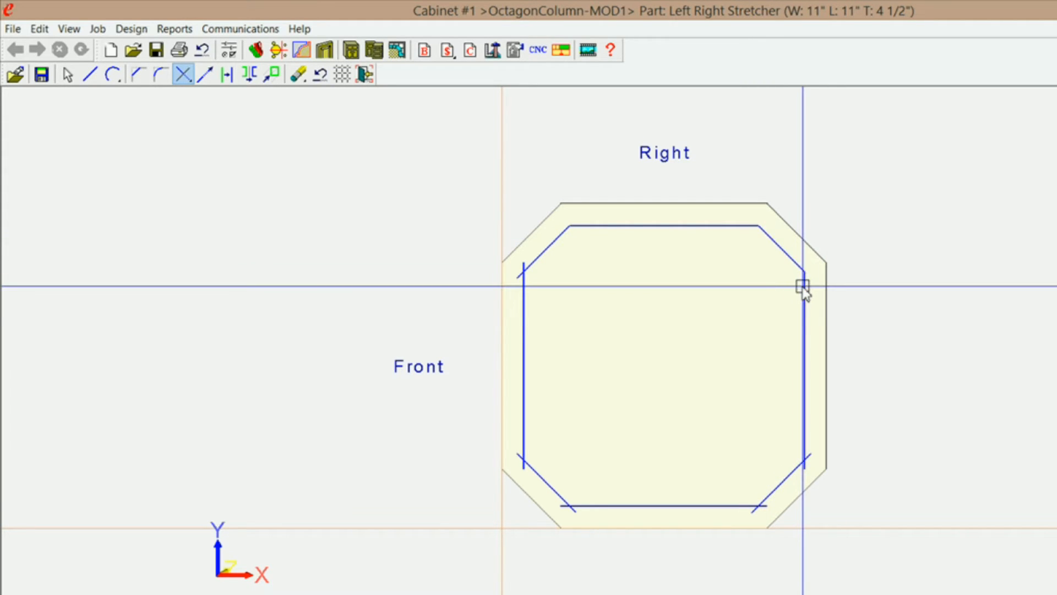
pyautogui.click(804, 441)
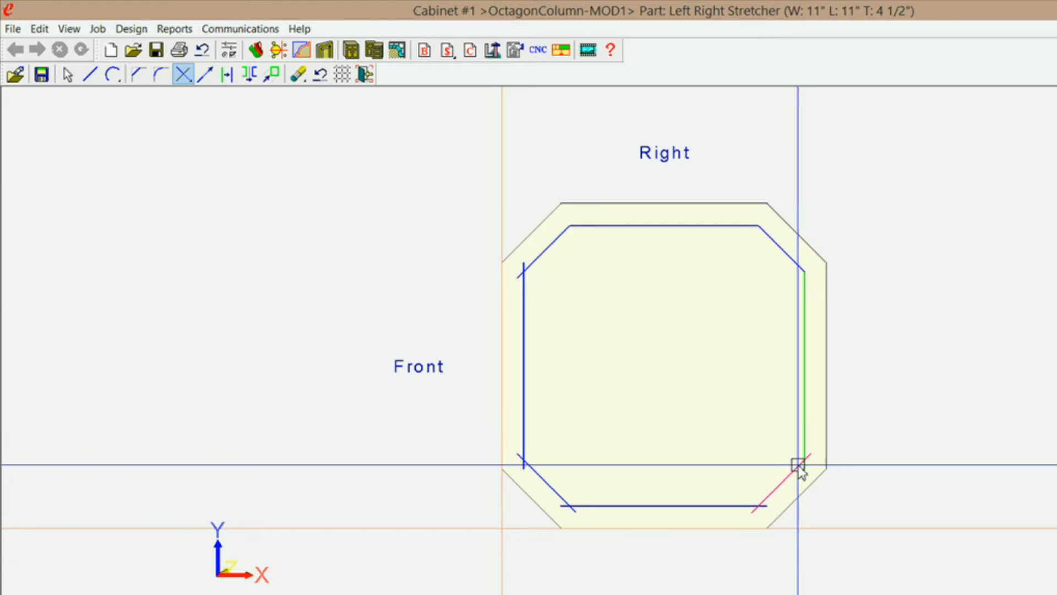
pyautogui.click(793, 469)
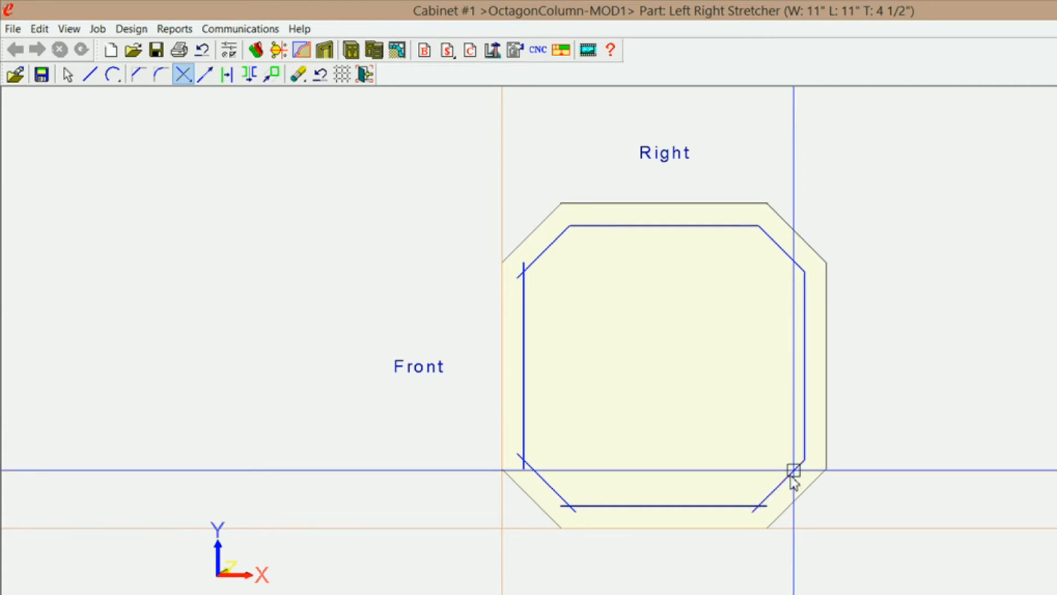
pyautogui.click(763, 501)
pyautogui.click(750, 505)
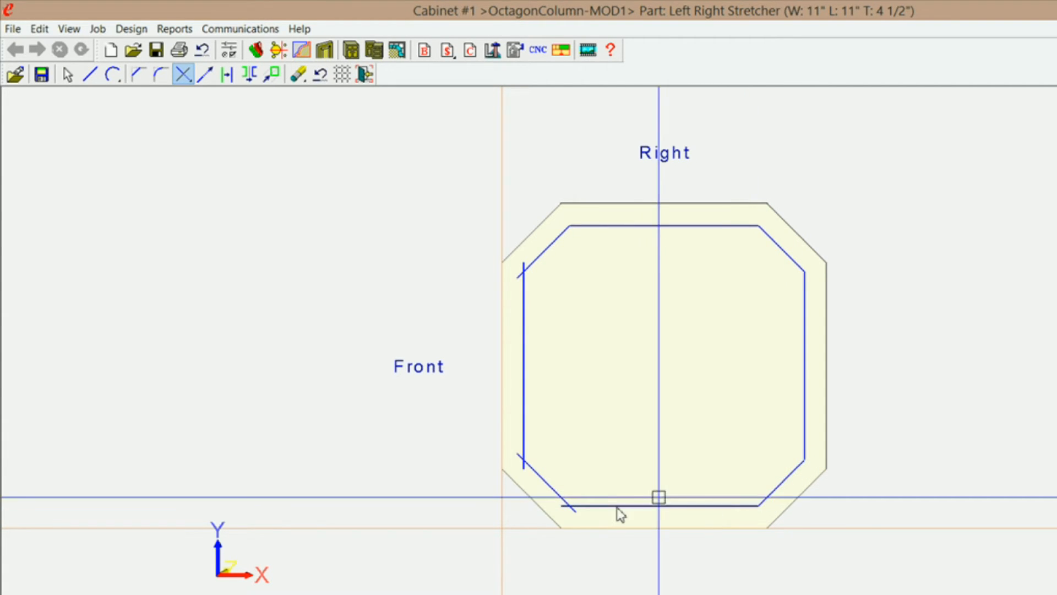
# Trim the inner octagon's three remaining corners to close the contour, and exit the geometry editor.
pyautogui.click(587, 505)
pyautogui.click(561, 495)
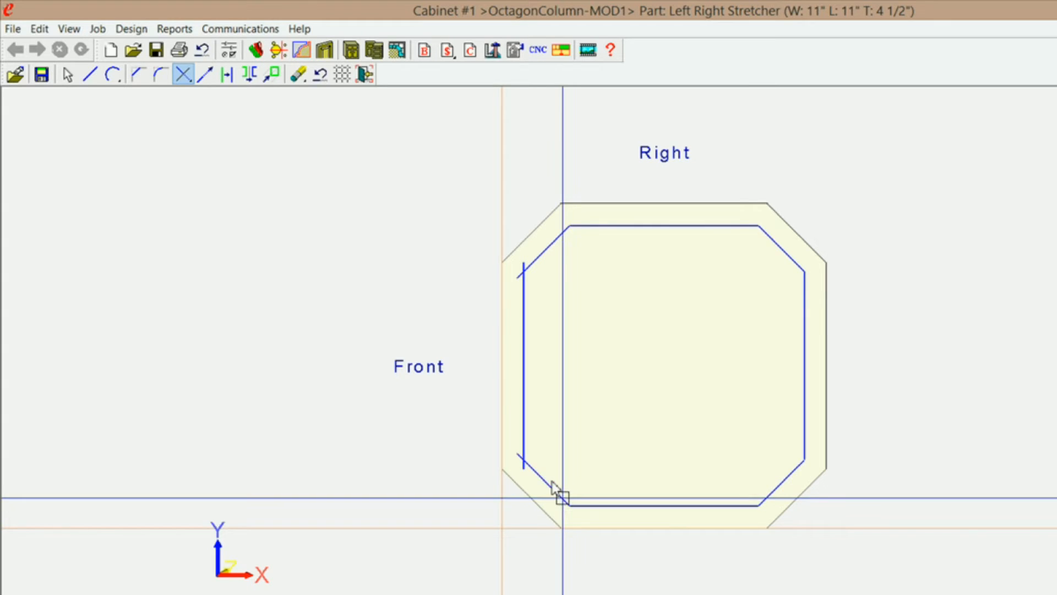
pyautogui.click(535, 473)
pyautogui.click(523, 443)
pyautogui.click(522, 285)
pyautogui.click(526, 264)
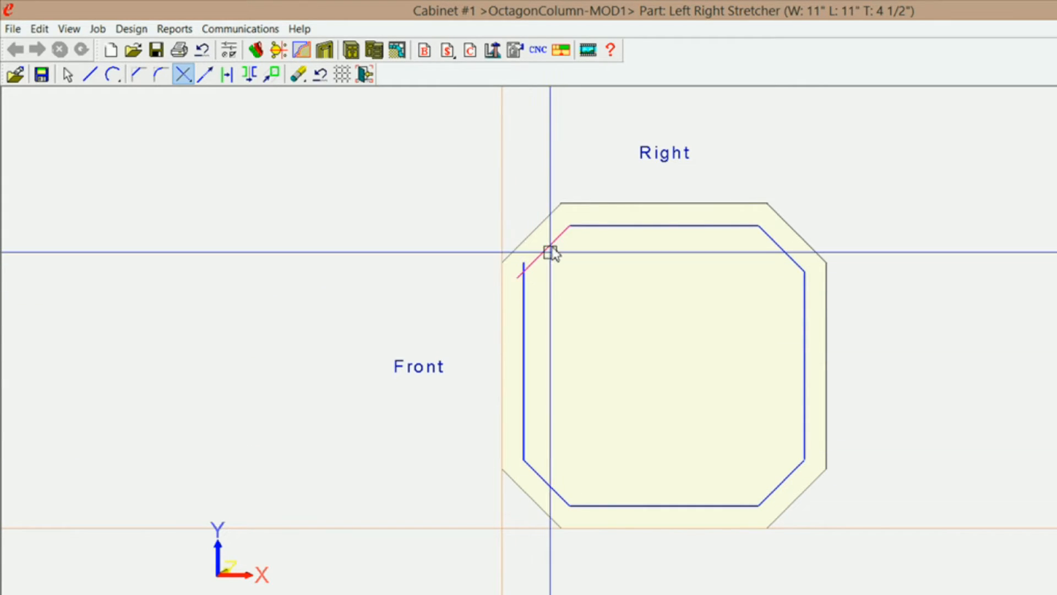
pyautogui.click(533, 264)
pyautogui.click(524, 286)
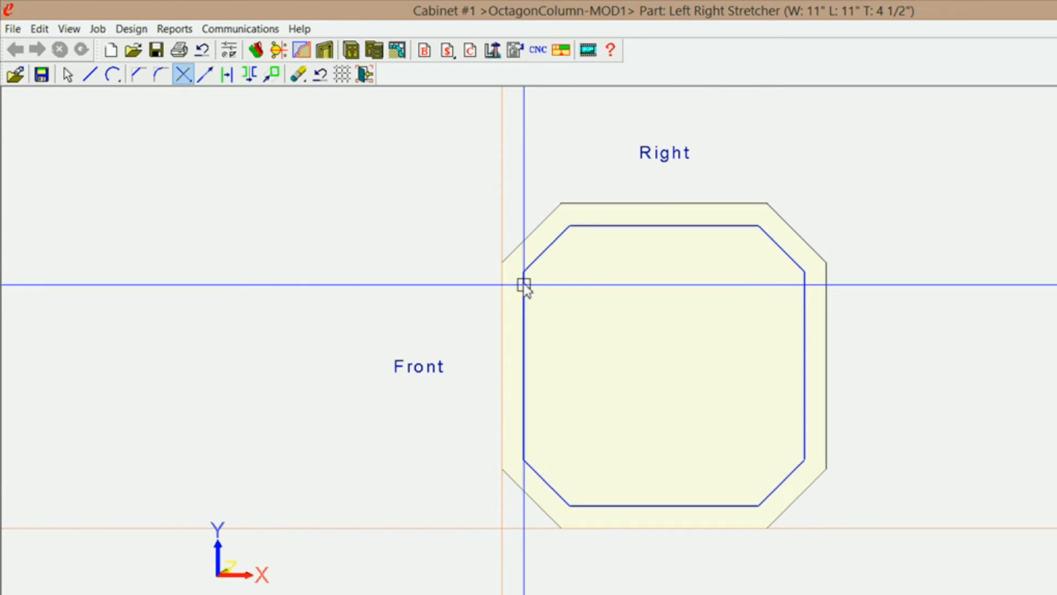
pyautogui.click(365, 74)
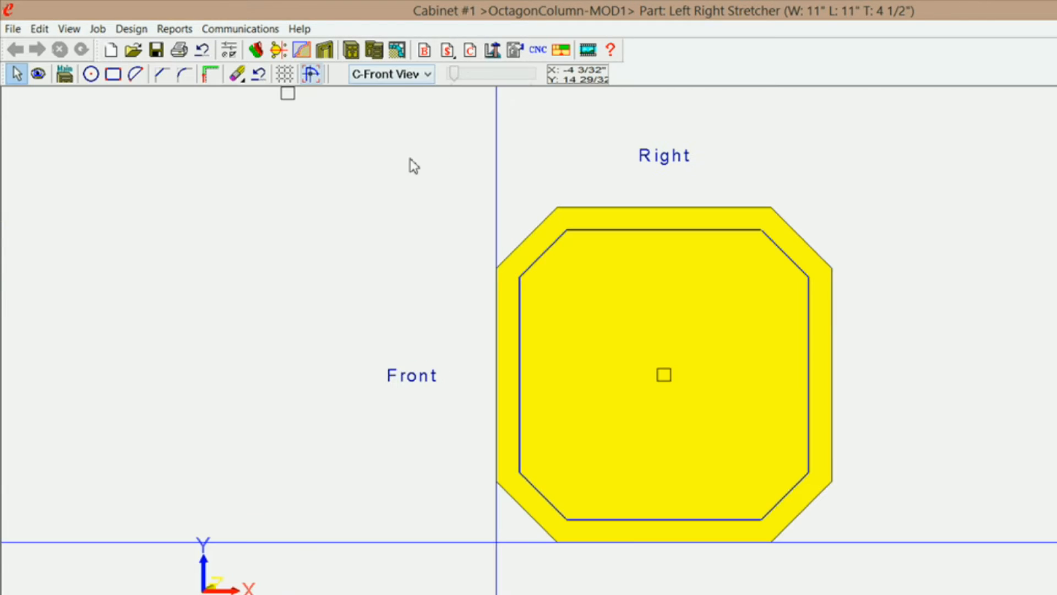
# Extrude-cut the closed inner octagon with Cut Through depth and remove the geometry used for the cut.
pyautogui.rightClick(342, 210)
pyautogui.click(424, 327)
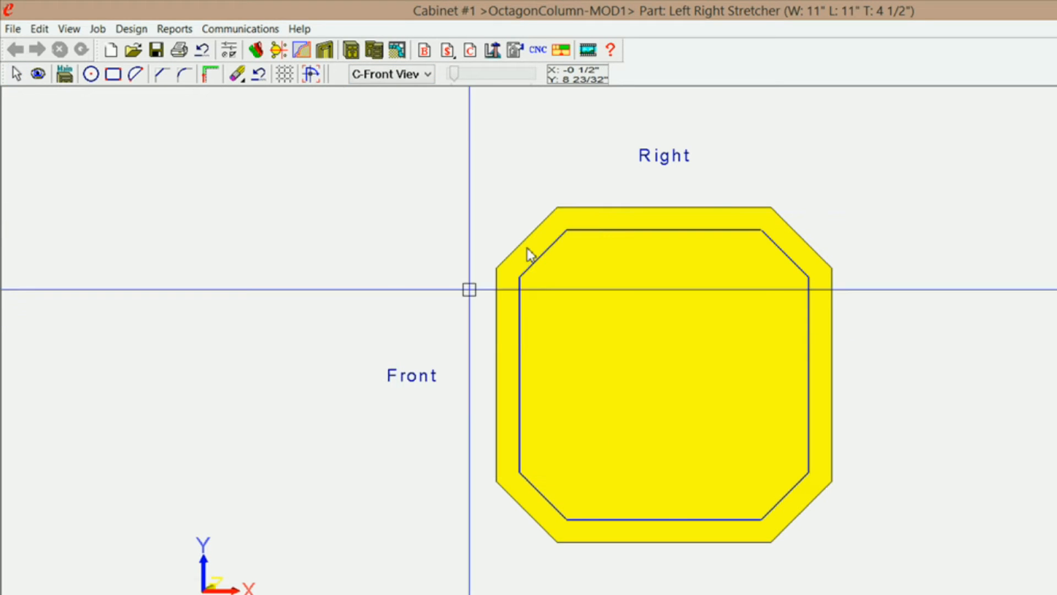
pyautogui.click(547, 250)
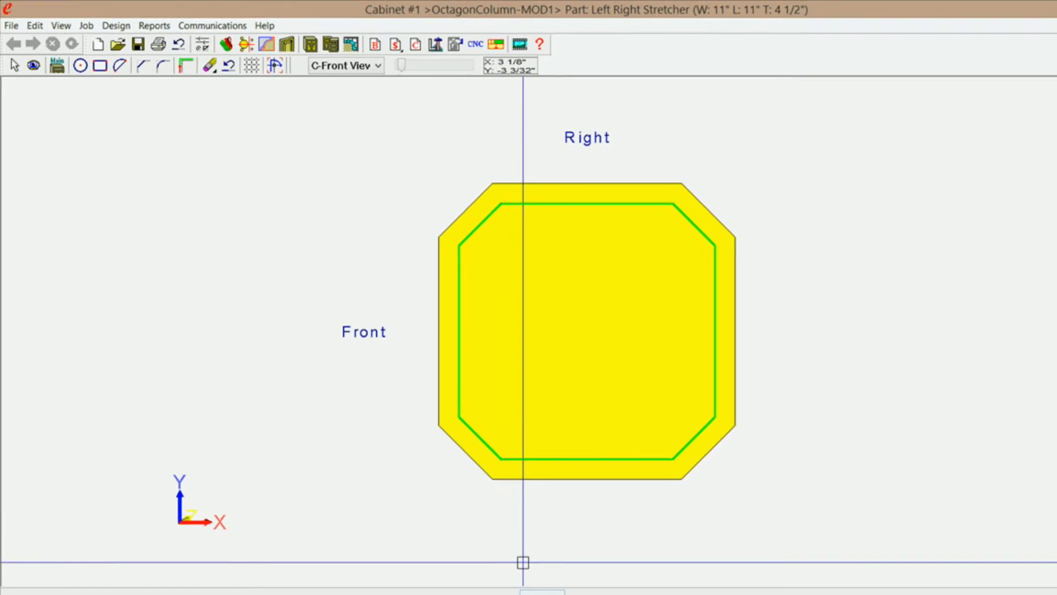
pyautogui.click(542, 593)
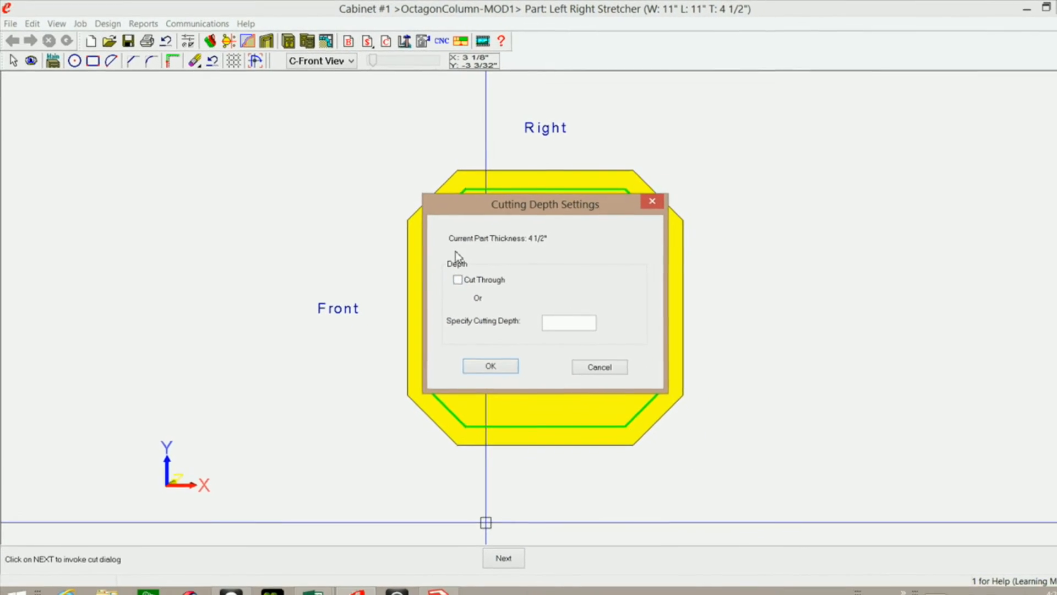
pyautogui.click(483, 357)
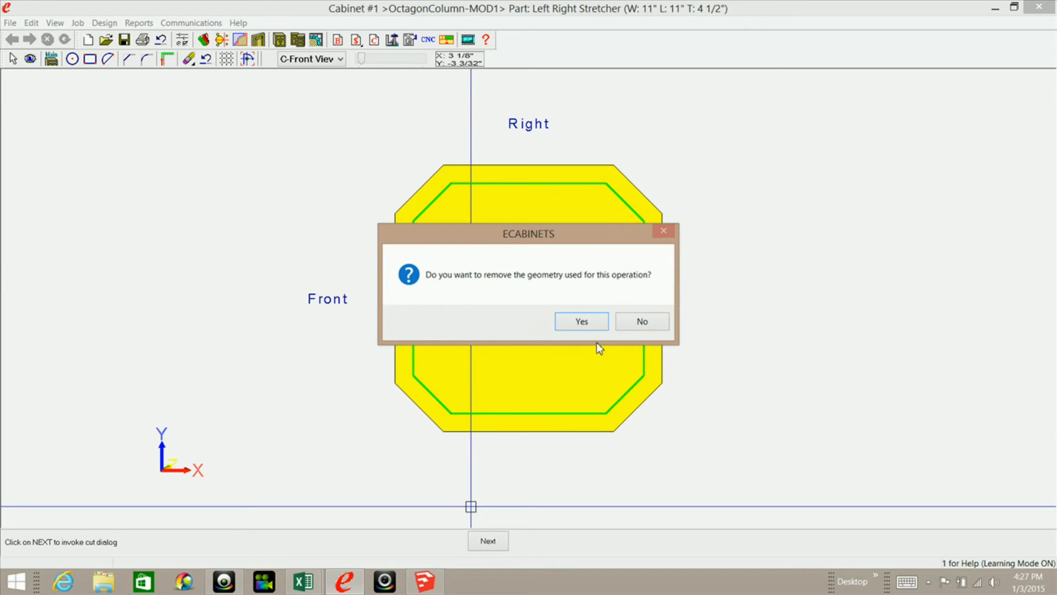
pyautogui.click(582, 322)
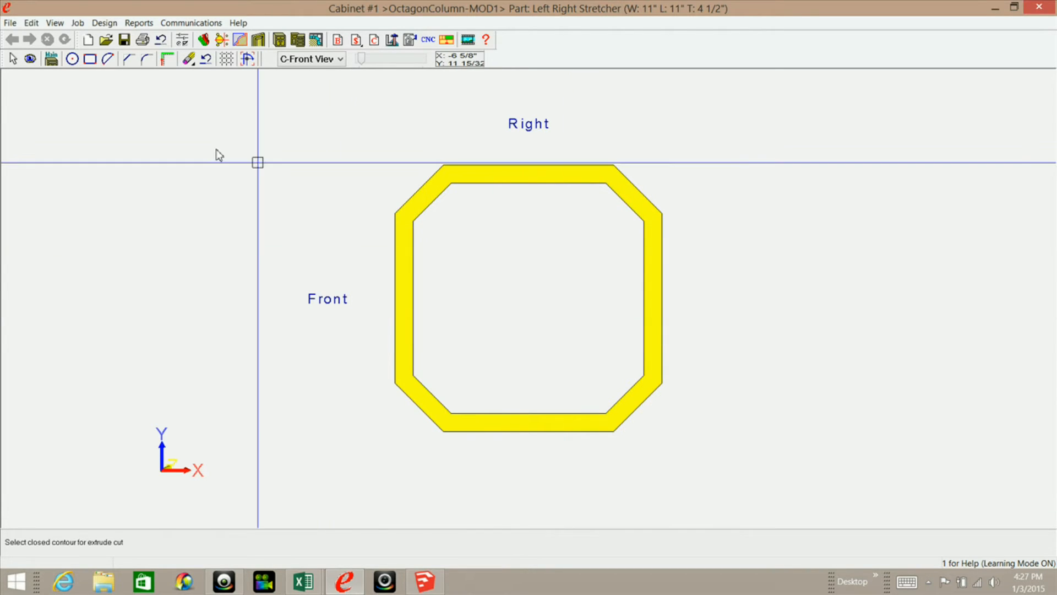
# Return to the main cabinet view keeping the part changes, and orbit to inspect the hollow base around the column.
pyautogui.click(53, 59)
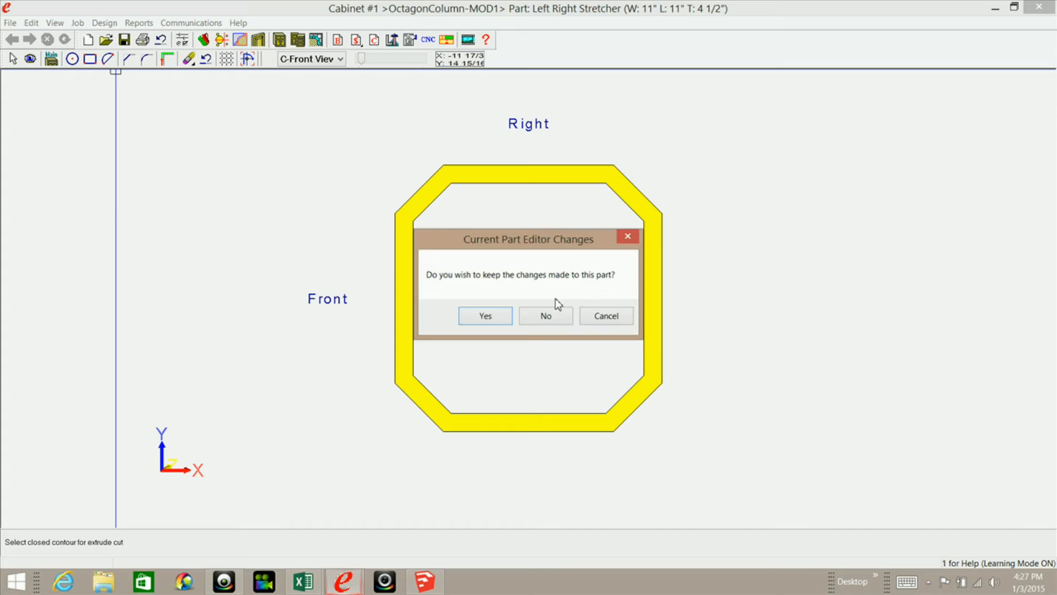
pyautogui.click(485, 316)
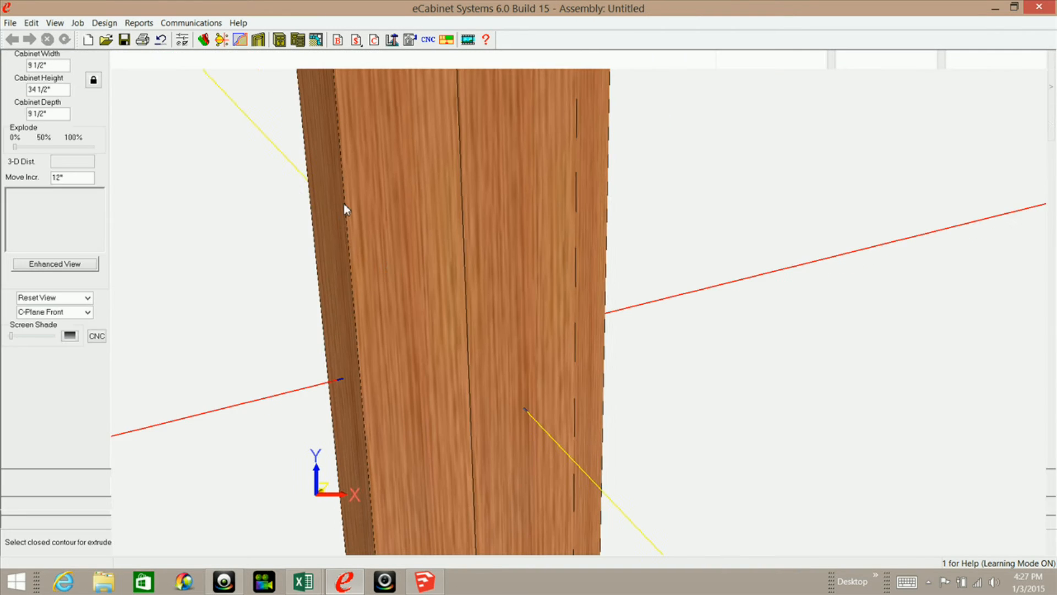
pyautogui.moveTo(617, 434); pyautogui.dragTo(620, 489, button='middle')
pyautogui.moveTo(543, 346); pyautogui.dragTo(573, 467, button='middle')
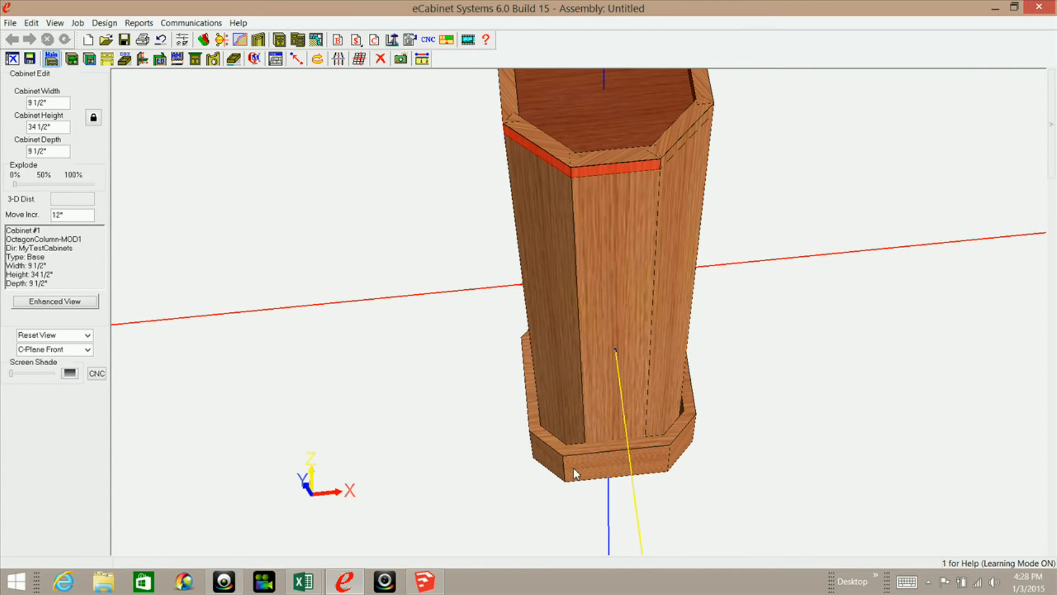
# Select the hollow octagonal base at the column's foot and open the constraint editor for the Left-Right Stretcher.
pyautogui.click(572, 464)
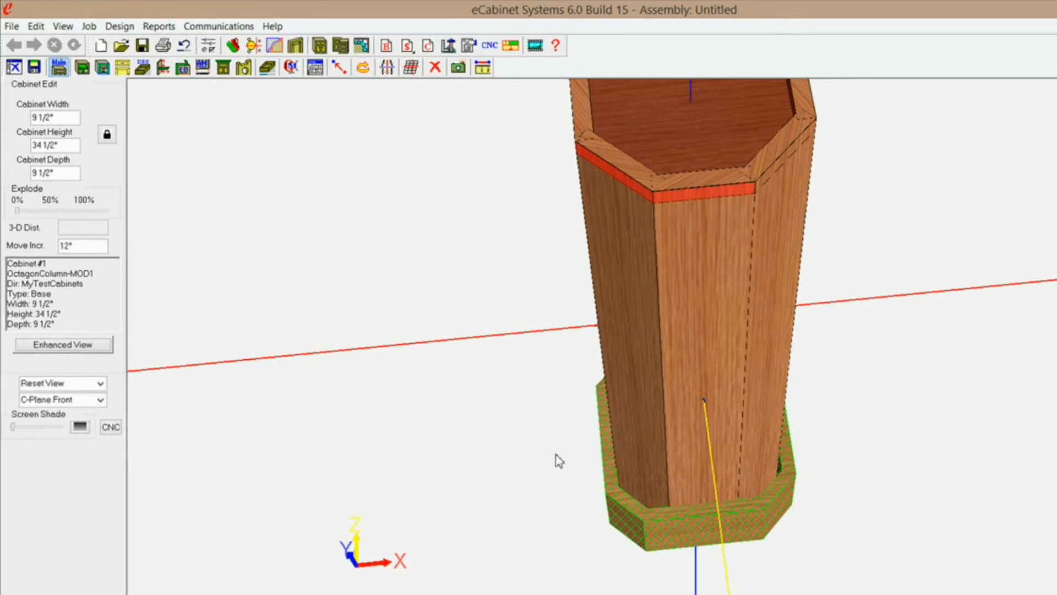
pyautogui.click(303, 71)
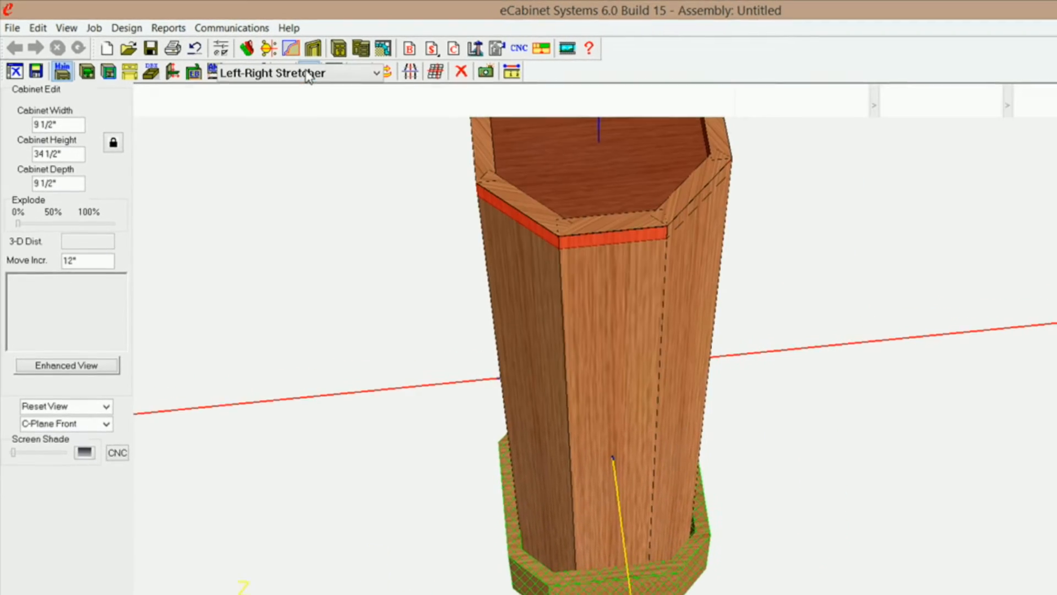
pyautogui.click(382, 74)
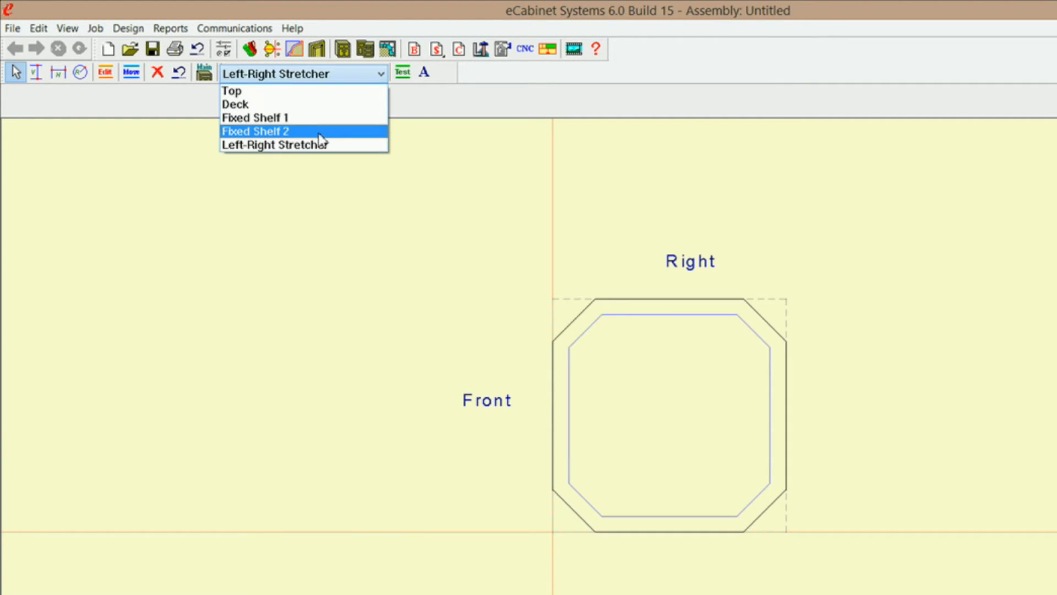
pyautogui.click(318, 146)
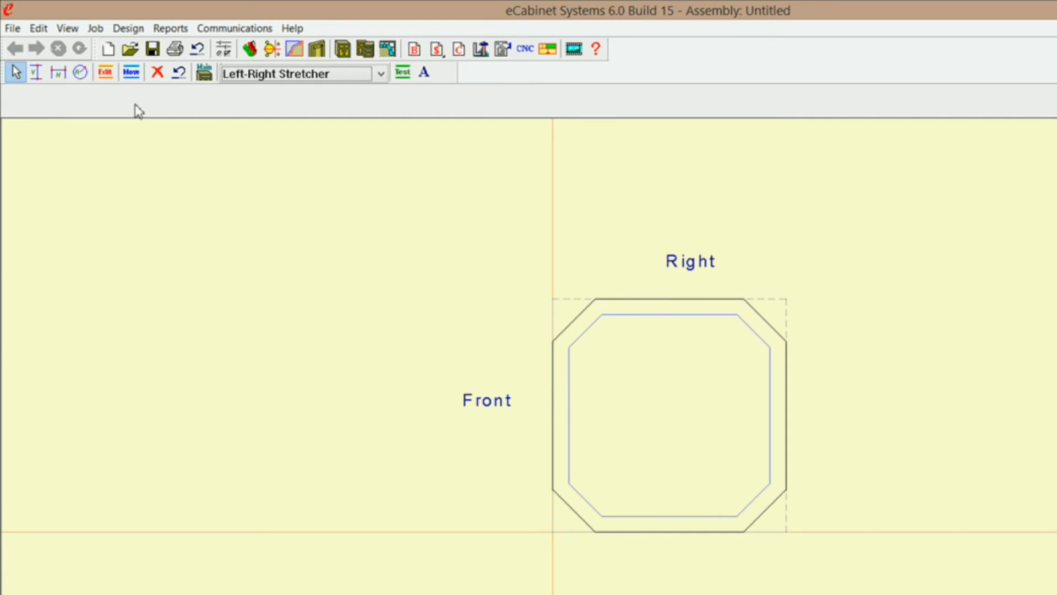
# Add a horizontal constraint between the inner and outer nodes at the Right edge's Front-side end, and place its dimension inside the octagon.
pyautogui.click(58, 76)
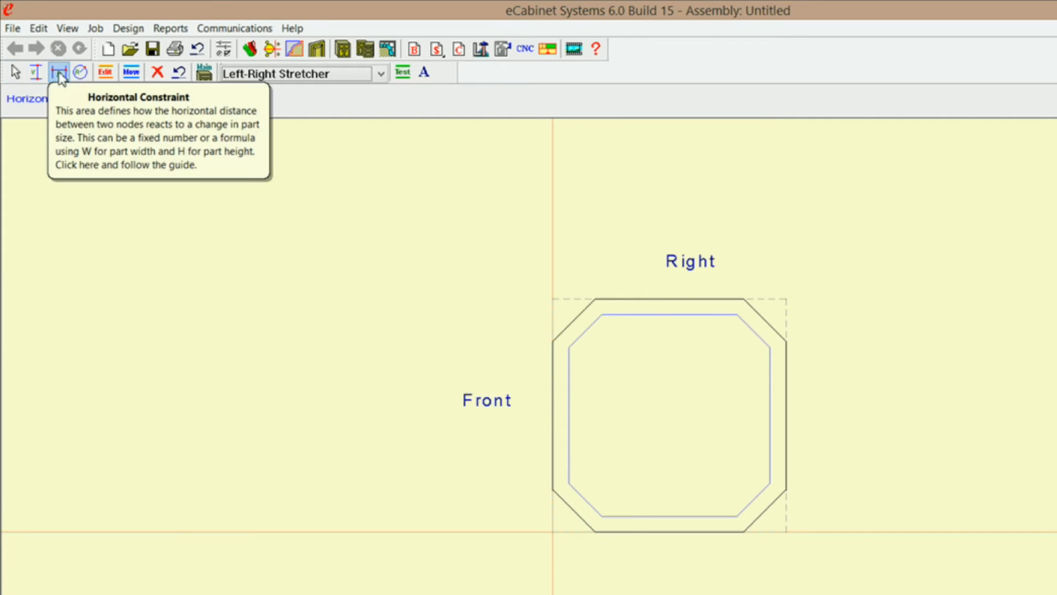
pyautogui.click(602, 315)
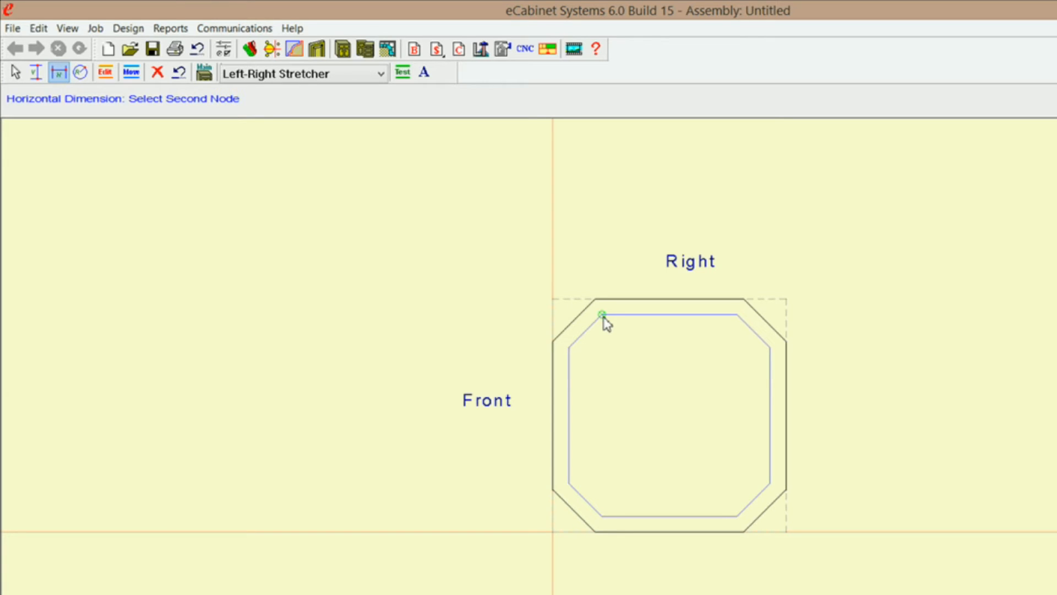
pyautogui.click(595, 300)
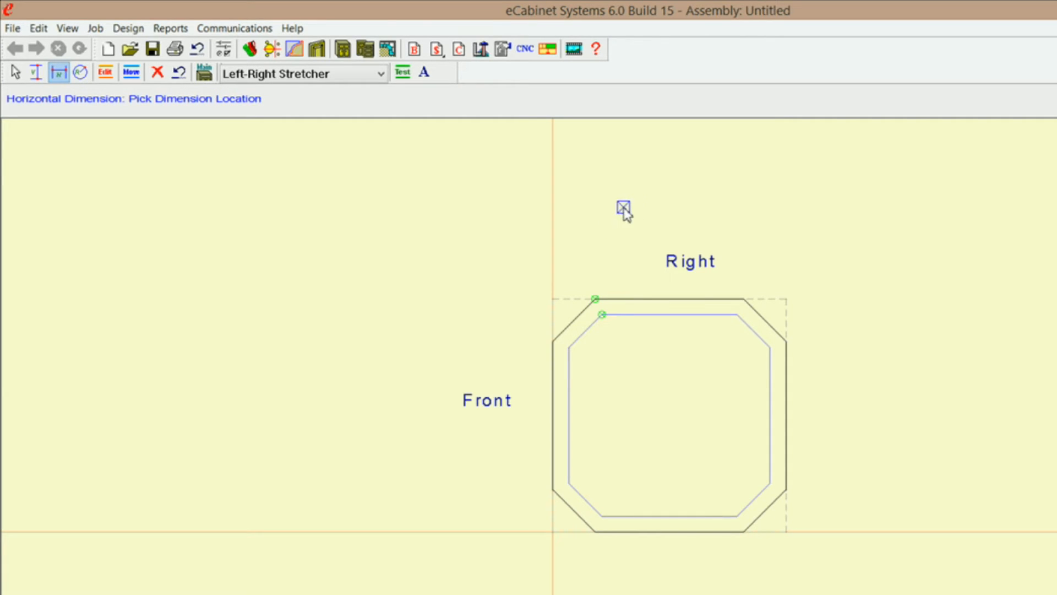
pyautogui.click(623, 209)
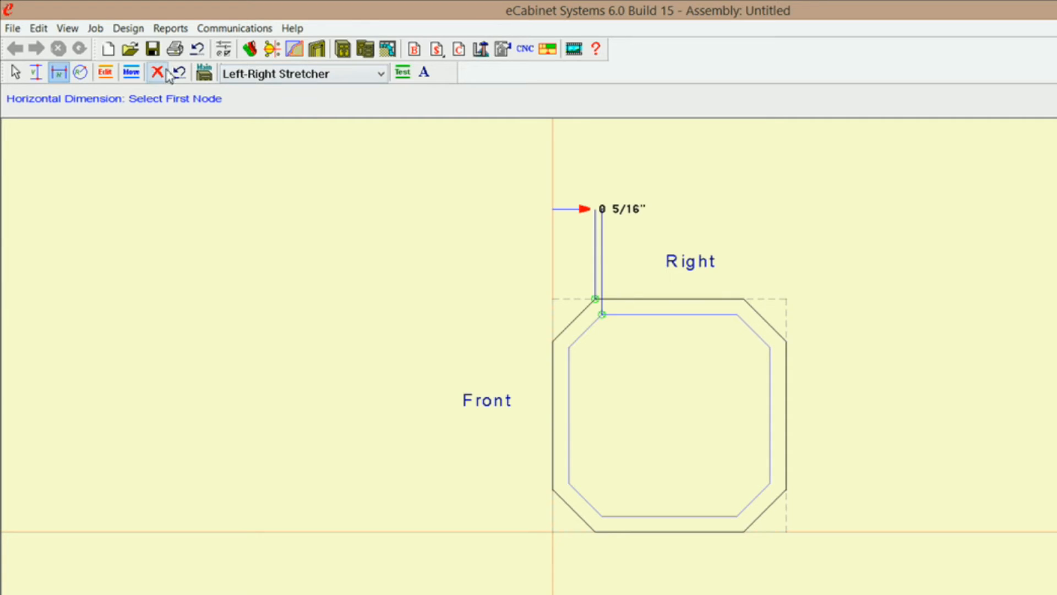
pyautogui.click(132, 74)
pyautogui.moveTo(625, 215); pyautogui.dragTo(633, 372)
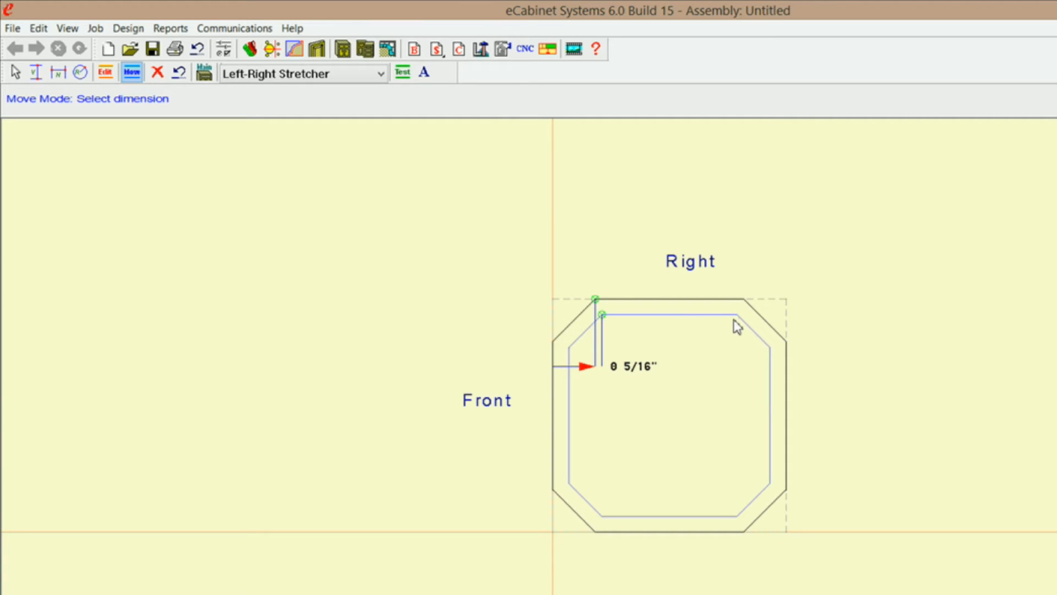
# Horizontally constrain the inner to outer nodes at the Right edge's back end and at the Right-side ends of the Front and back edges.
pyautogui.click(58, 72)
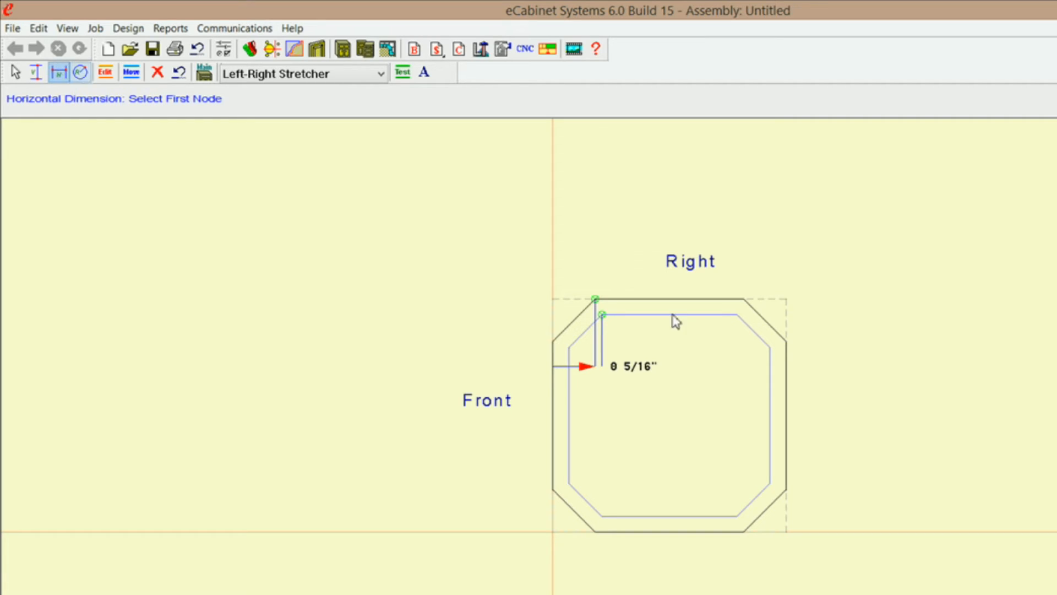
pyautogui.click(737, 315)
pyautogui.click(743, 299)
pyautogui.click(700, 370)
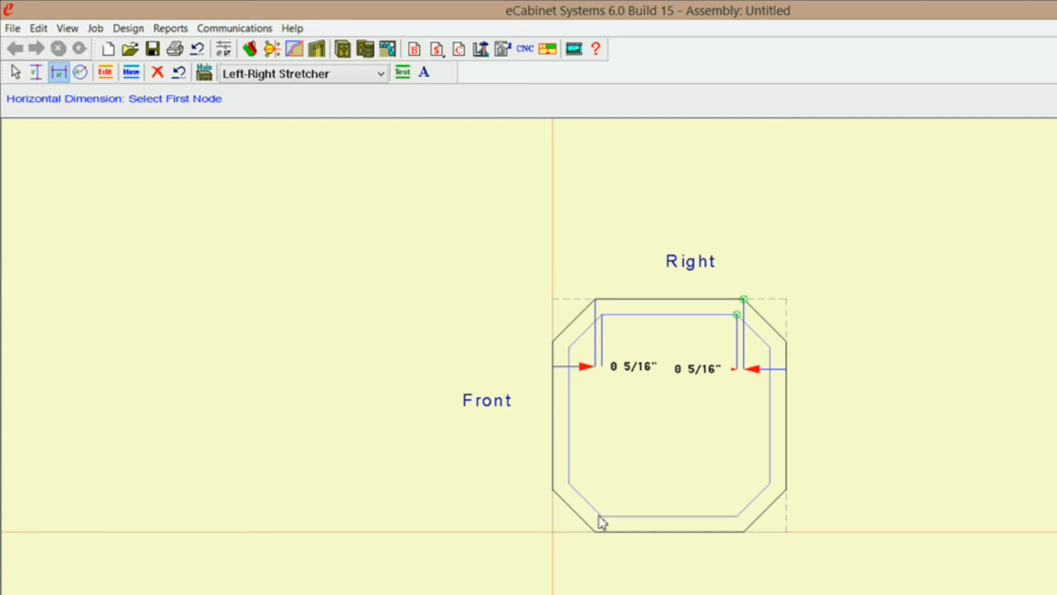
pyautogui.click(553, 342)
pyautogui.click(568, 347)
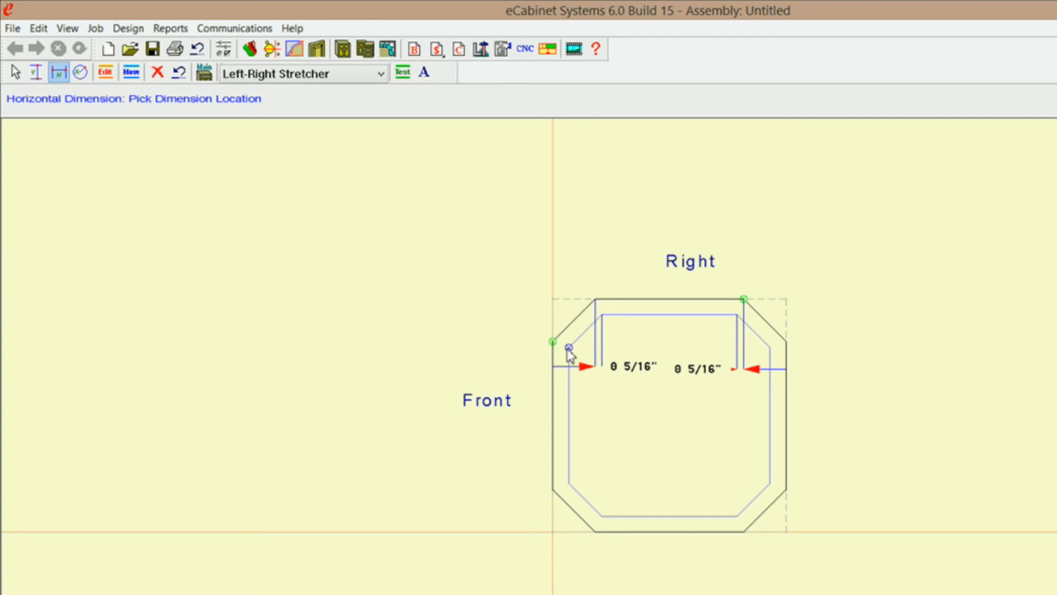
pyautogui.click(615, 407)
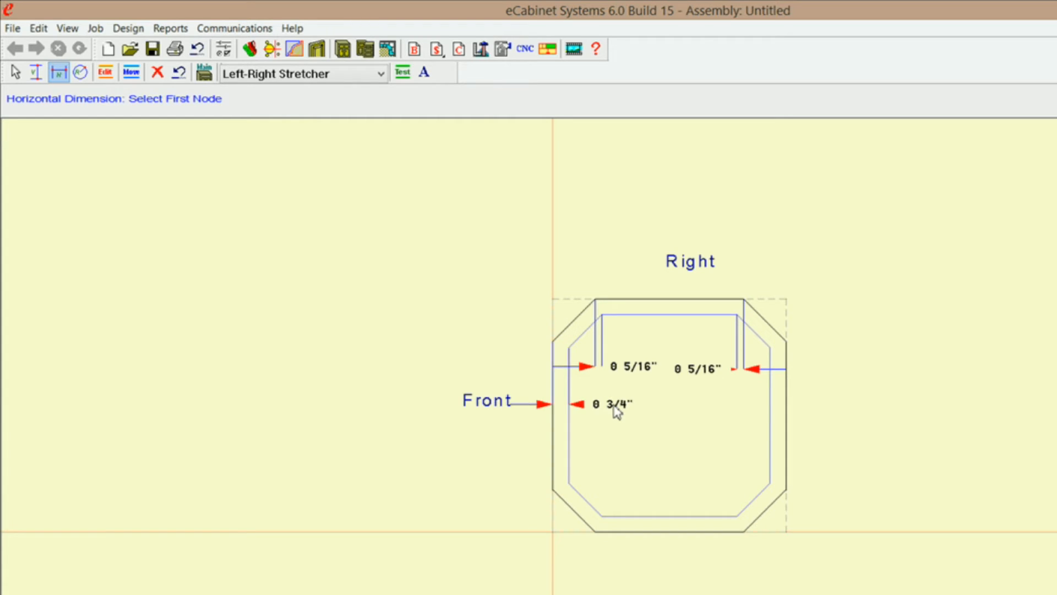
pyautogui.click(786, 342)
pyautogui.click(769, 348)
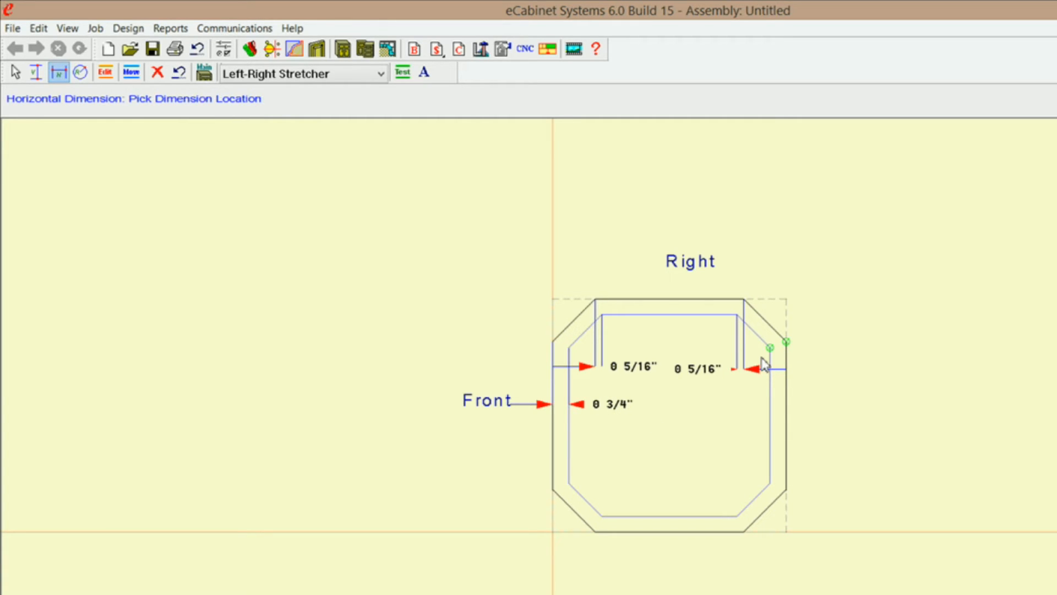
pyautogui.click(719, 404)
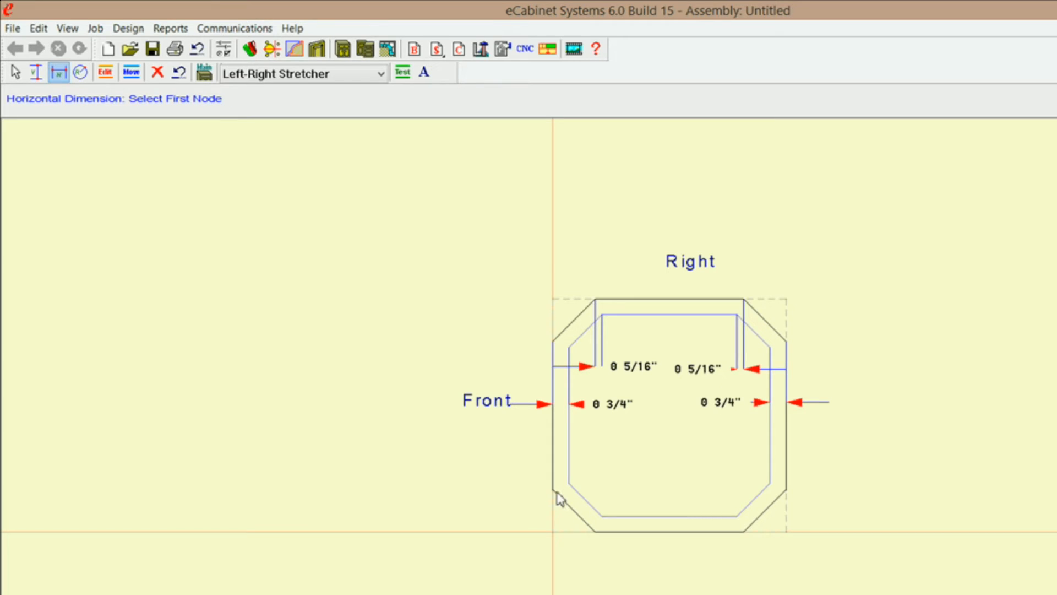
# Add horizontal constraints between the four remaining pairs of inner and outer nodes, around the two corners opposite the Right edge.
pyautogui.click(553, 489)
pyautogui.click(569, 485)
pyautogui.click(610, 474)
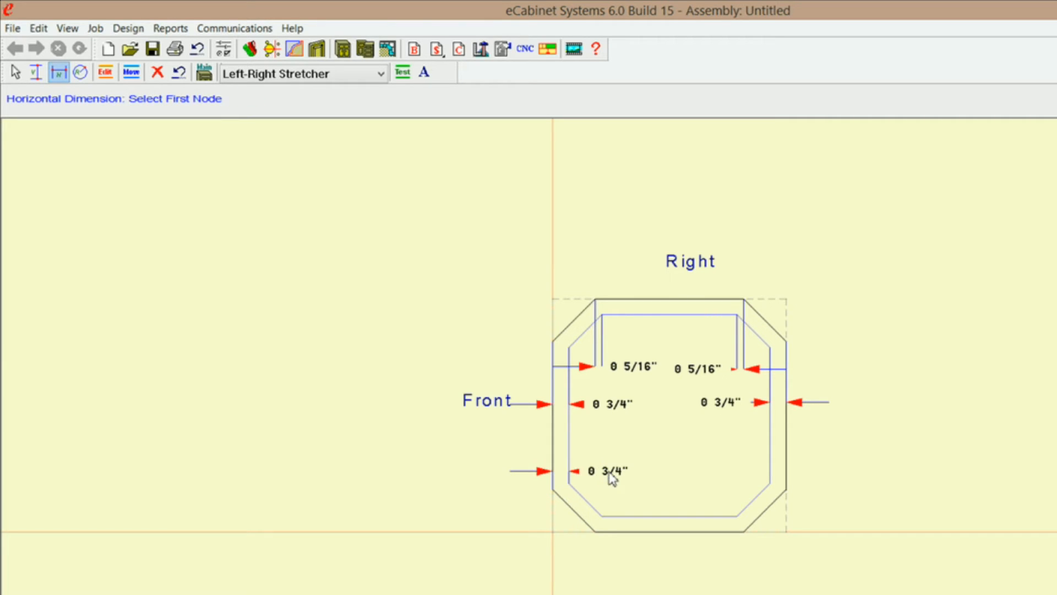
pyautogui.click(596, 531)
pyautogui.click(602, 516)
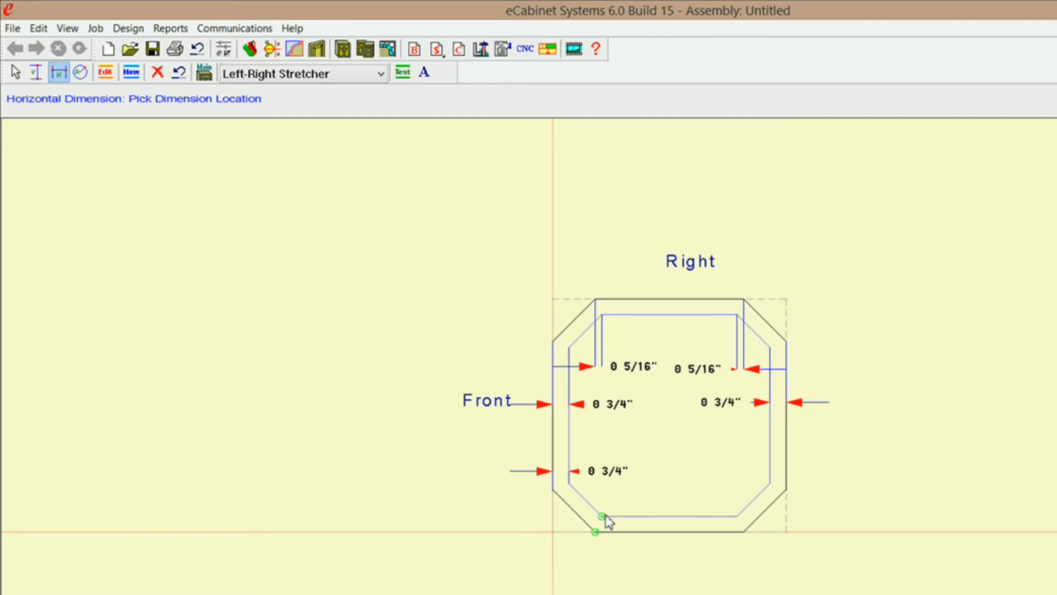
pyautogui.click(630, 500)
pyautogui.click(737, 516)
pyautogui.click(744, 532)
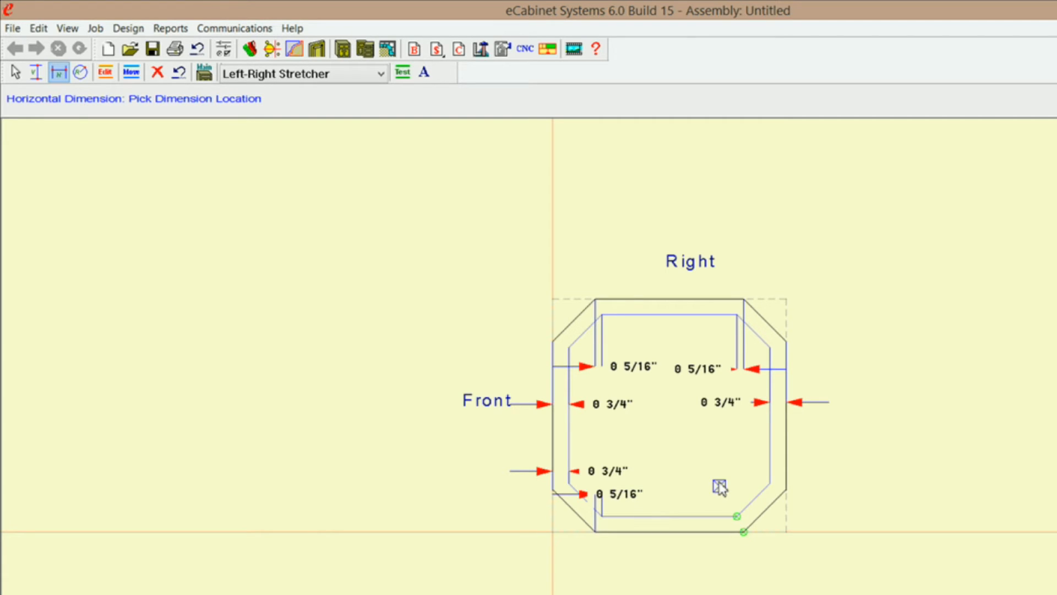
pyautogui.click(734, 491)
pyautogui.click(770, 484)
pyautogui.click(787, 491)
pyautogui.click(733, 465)
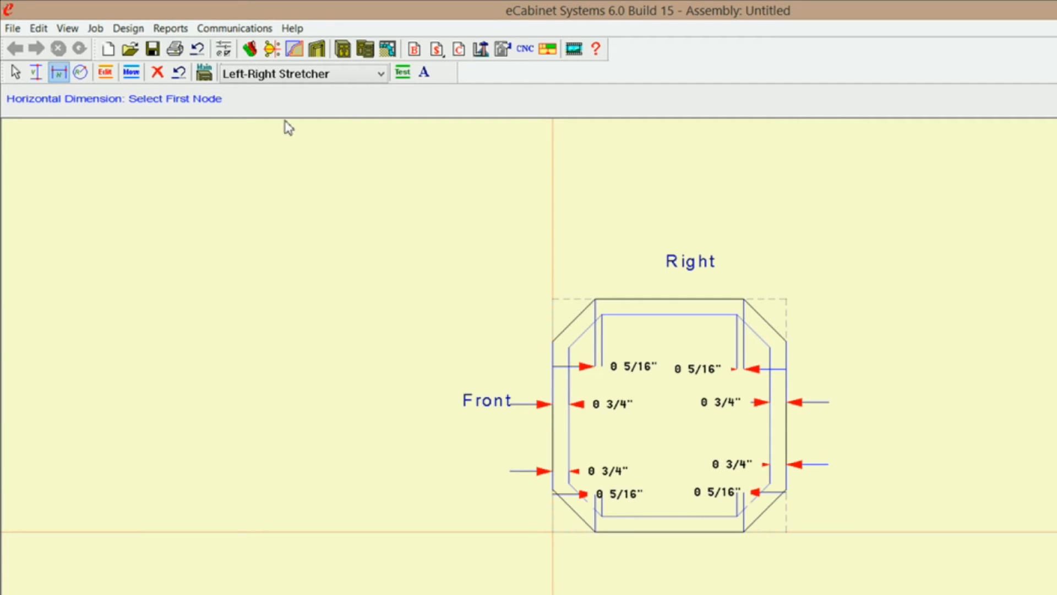
# Rearrange the horizontal dimensions inside the octagon so their labels and arrows are clearly separated.
pyautogui.click(133, 73)
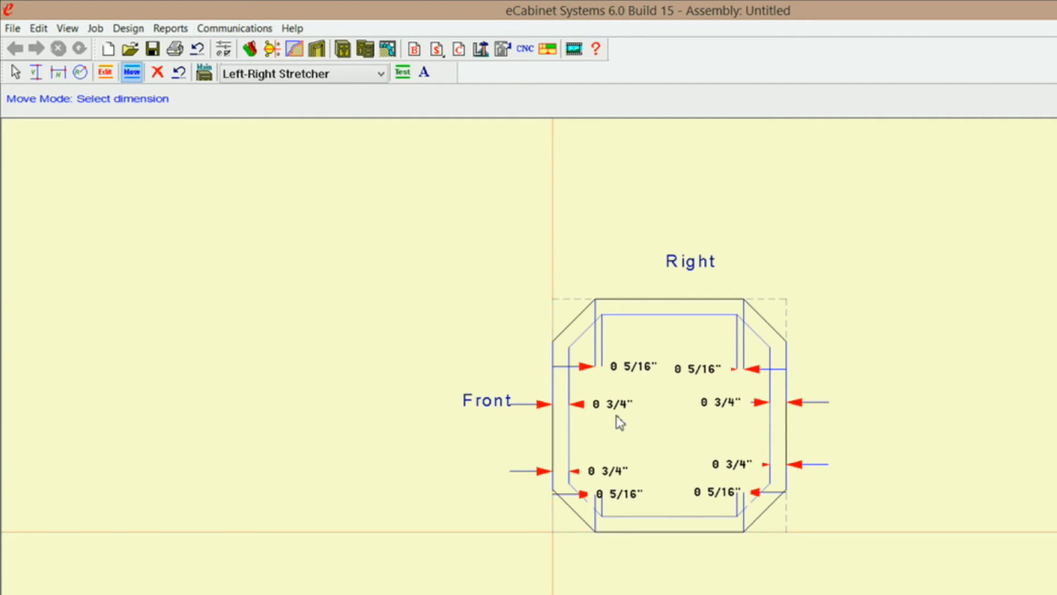
pyautogui.moveTo(616, 474); pyautogui.dragTo(621, 464)
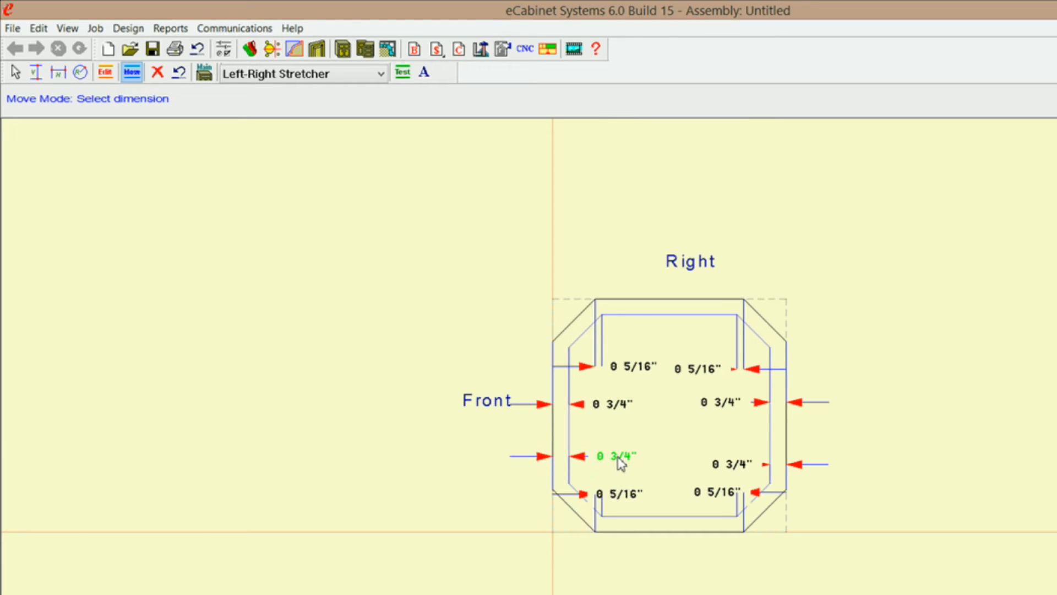
pyautogui.moveTo(617, 407); pyautogui.dragTo(618, 410)
pyautogui.moveTo(627, 371); pyautogui.dragTo(670, 353)
pyautogui.moveTo(694, 368); pyautogui.dragTo(682, 376)
pyautogui.moveTo(719, 408)
pyautogui.mouseDown()
pyautogui.moveTo(708, 418)
pyautogui.moveTo(714, 411)
pyautogui.mouseUp()
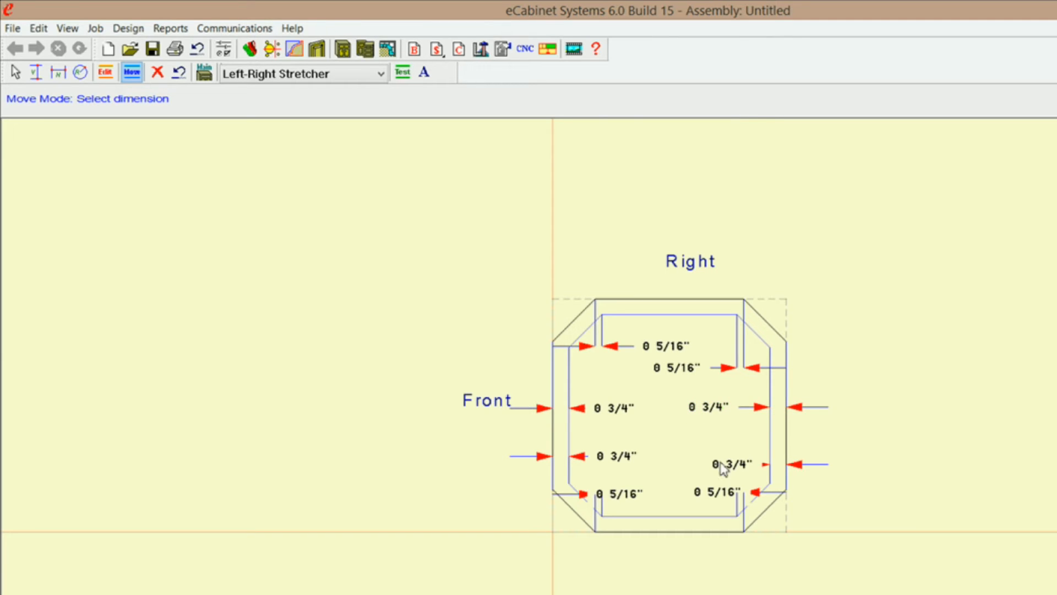
pyautogui.moveTo(732, 471); pyautogui.dragTo(715, 461)
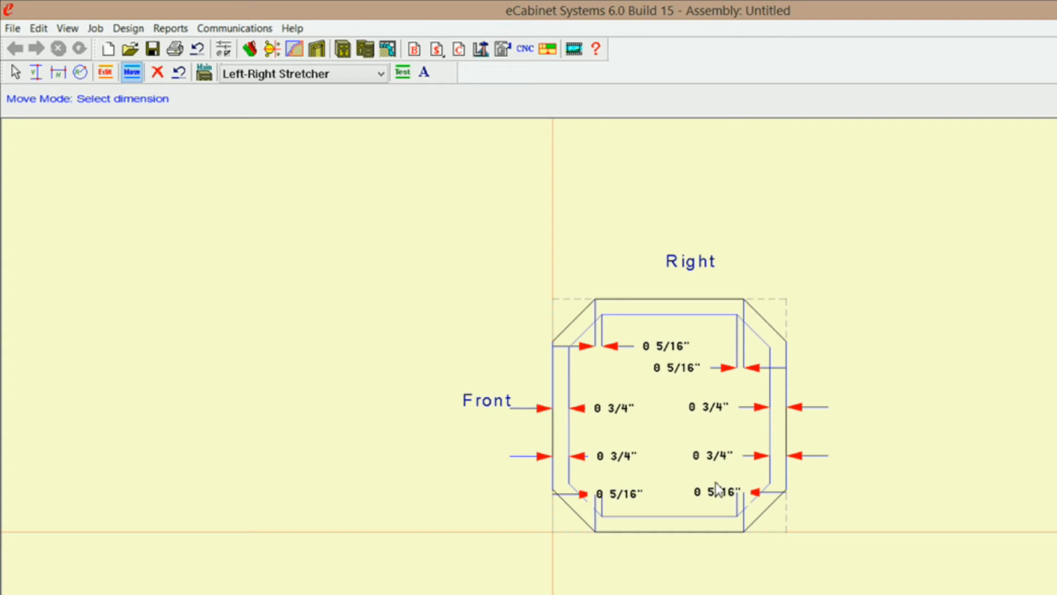
pyautogui.moveTo(715, 498)
pyautogui.mouseDown()
pyautogui.moveTo(683, 487)
pyautogui.moveTo(644, 503)
pyautogui.moveTo(663, 502)
pyautogui.mouseUp()
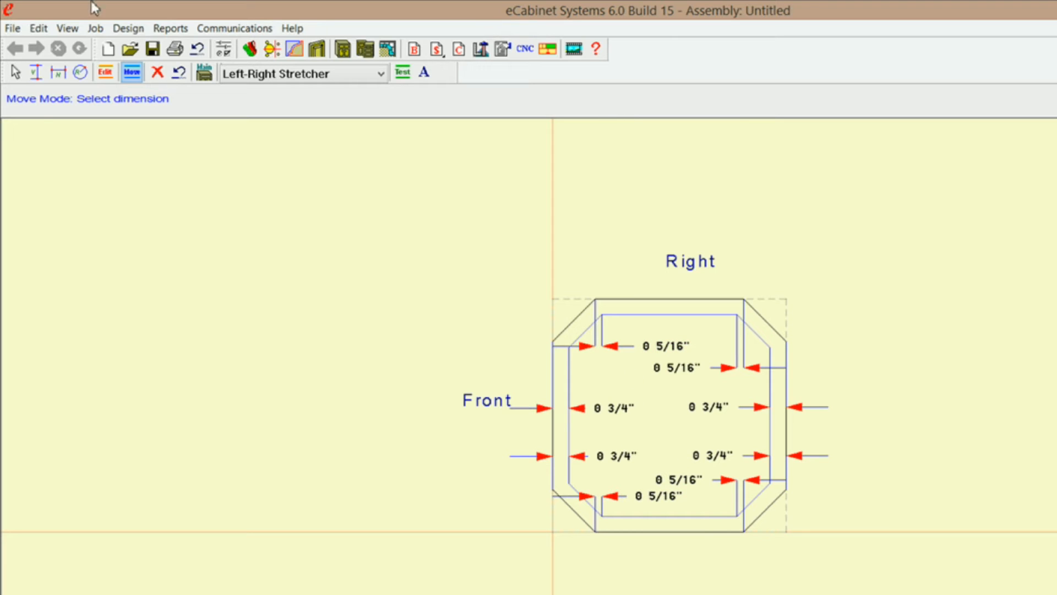
# Set the dimension text font color to Blue.
pyautogui.click(423, 75)
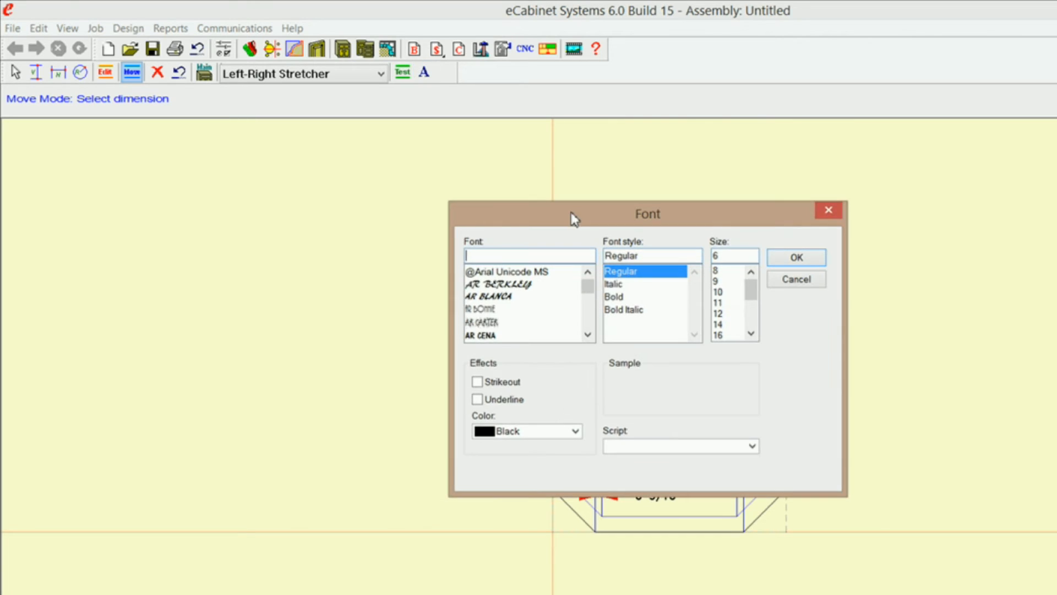
pyautogui.click(575, 431)
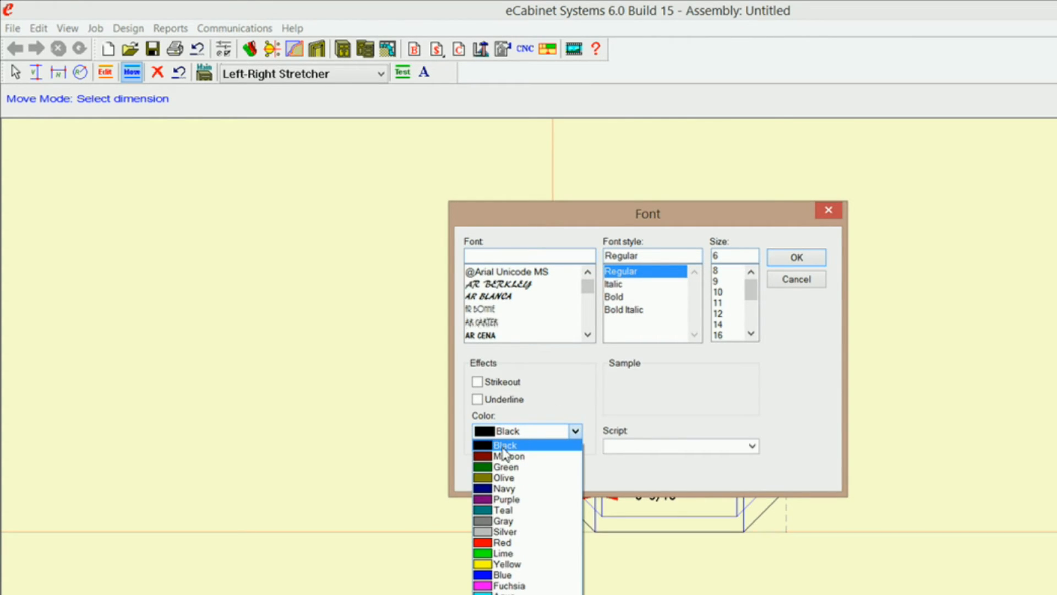
pyautogui.click(487, 576)
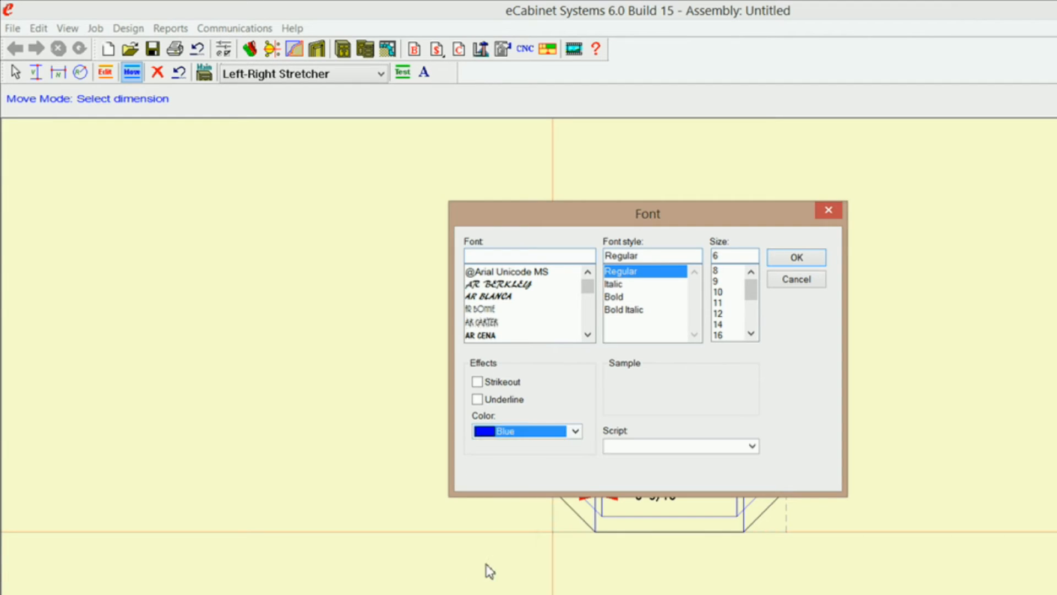
pyautogui.click(794, 262)
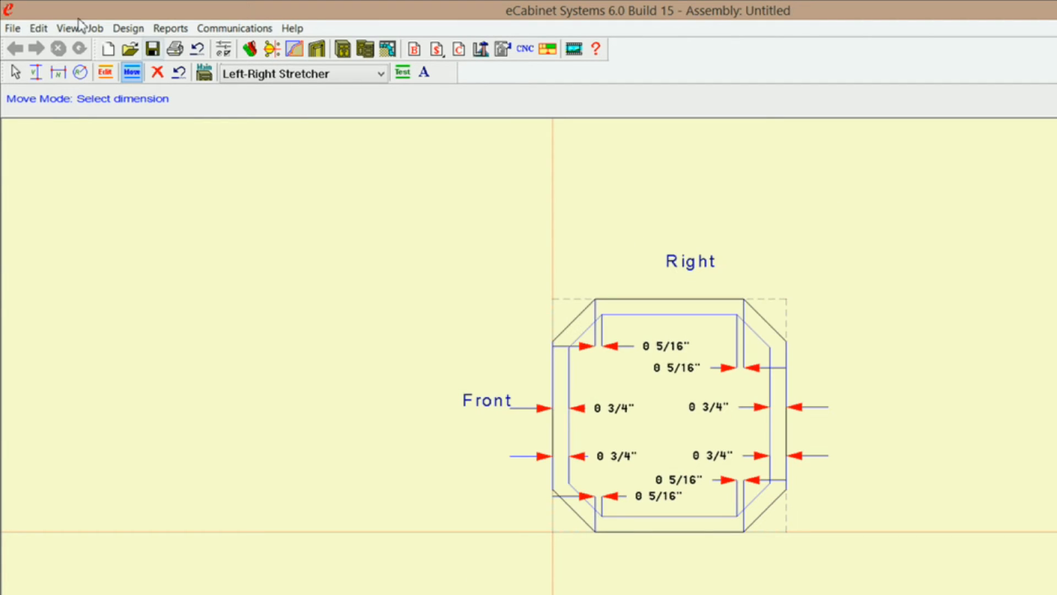
# Add vertical constraints between the inner and outer nodes at both ends of the Right edge, placing the dimensions beyond that edge.
pyautogui.click(36, 72)
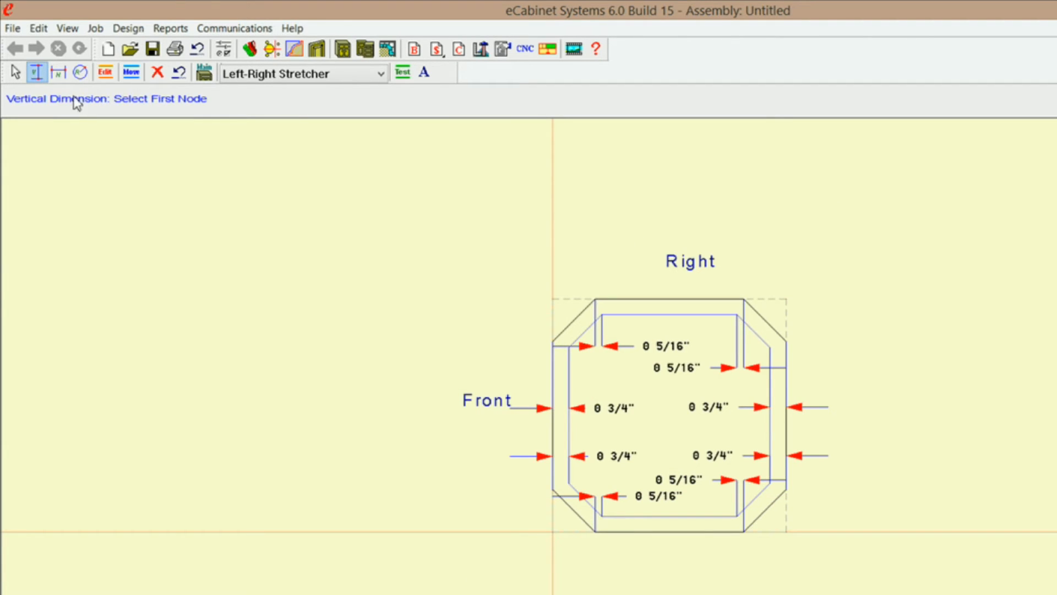
pyautogui.click(602, 314)
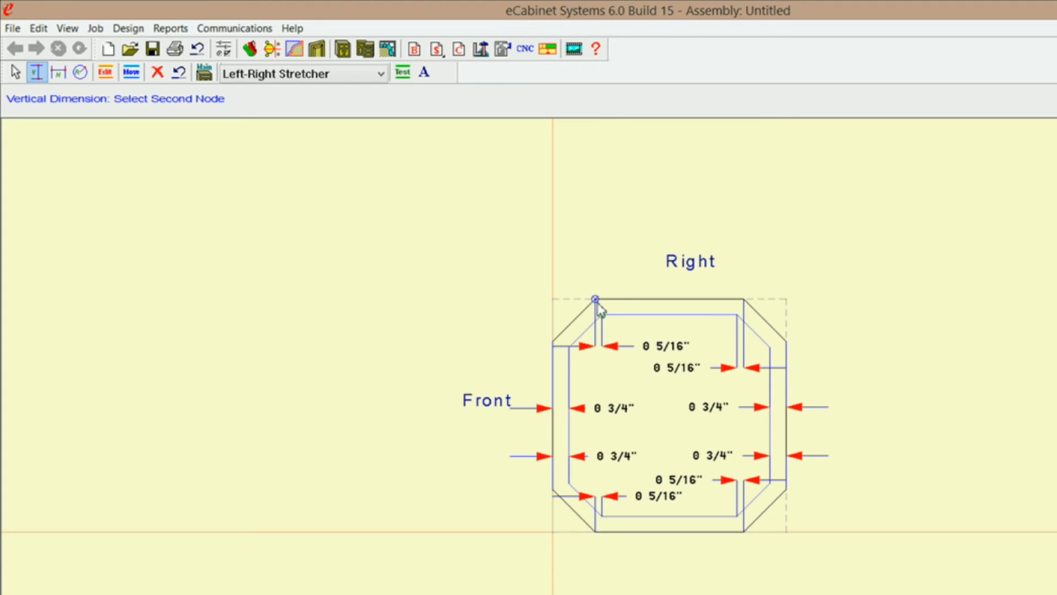
pyautogui.click(595, 299)
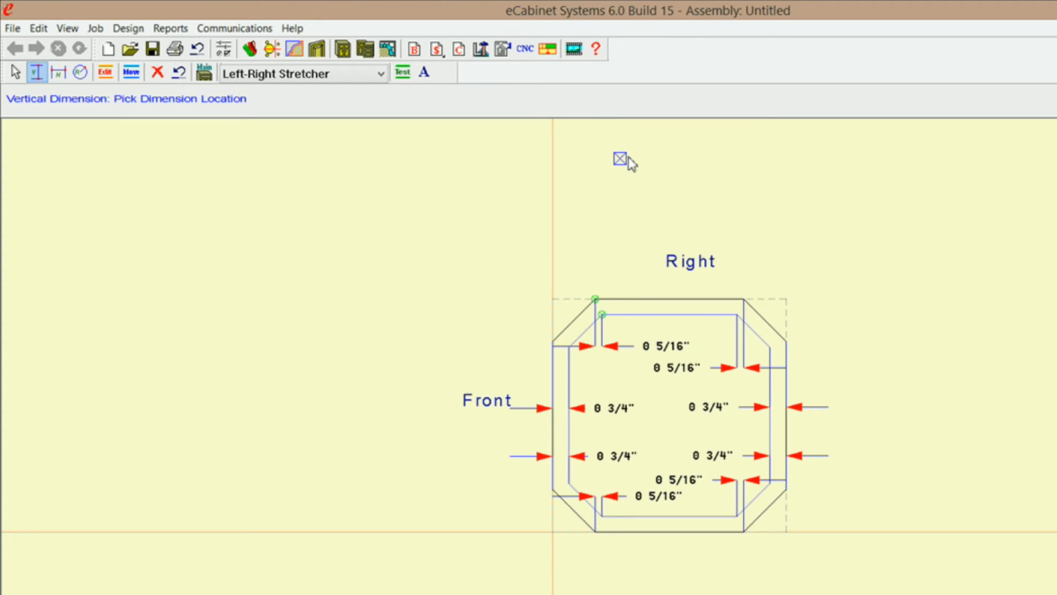
pyautogui.click(618, 200)
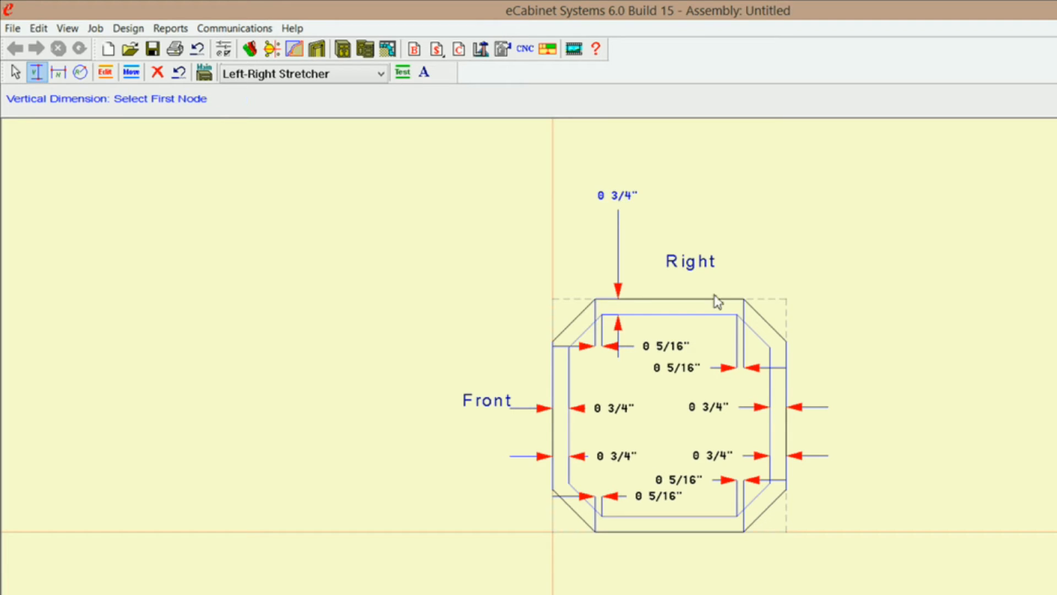
pyautogui.click(736, 315)
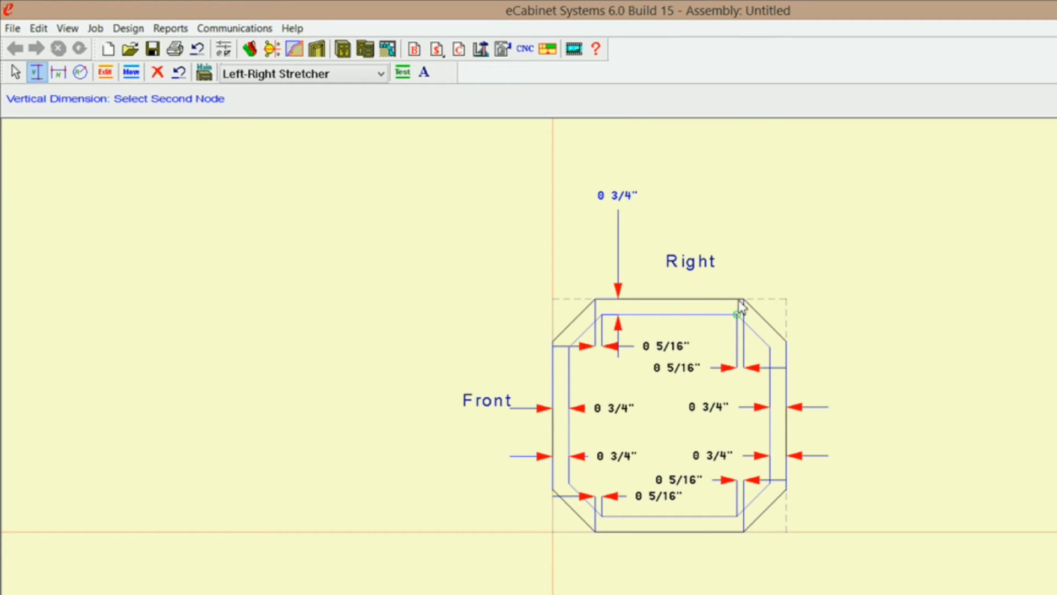
pyautogui.click(743, 299)
pyautogui.click(705, 202)
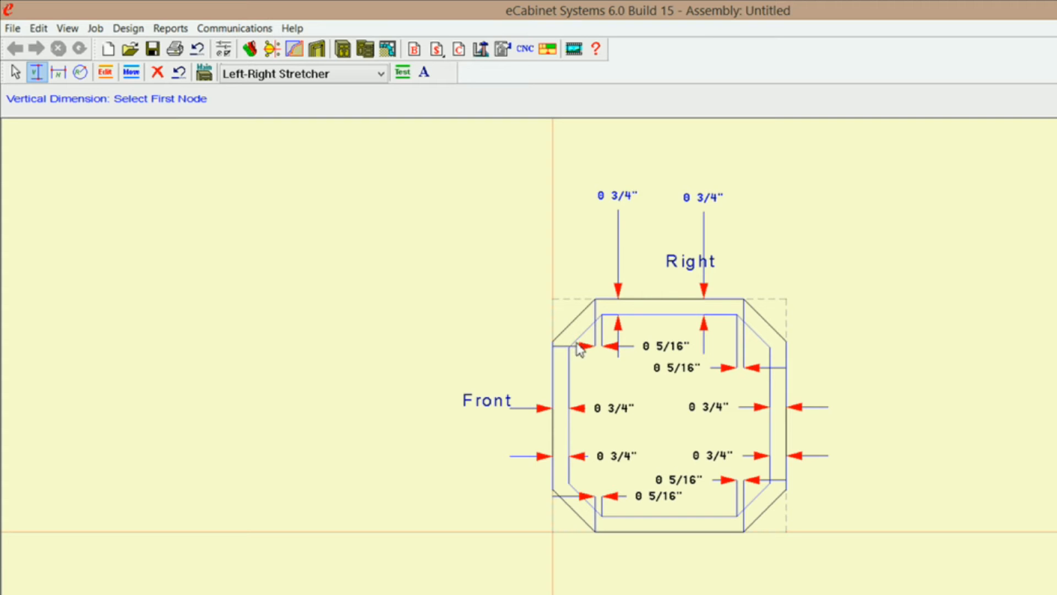
# Add vertical constraints between the inner and outer nodes at the Right-side ends of the Front and back edges, placing the dimensions outside the octagon.
pyautogui.click(569, 347)
pyautogui.click(553, 342)
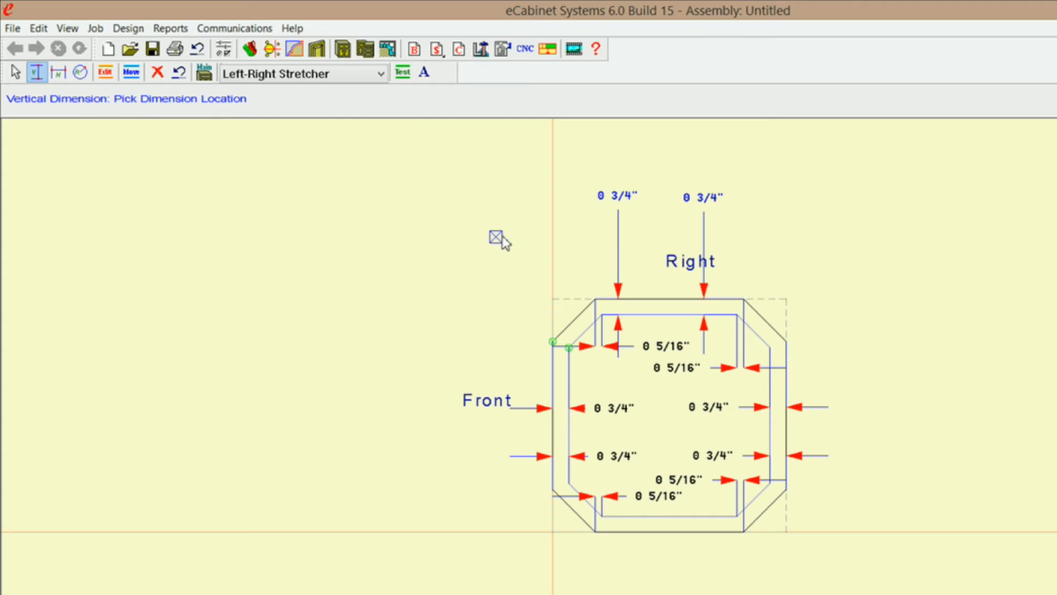
pyautogui.click(500, 226)
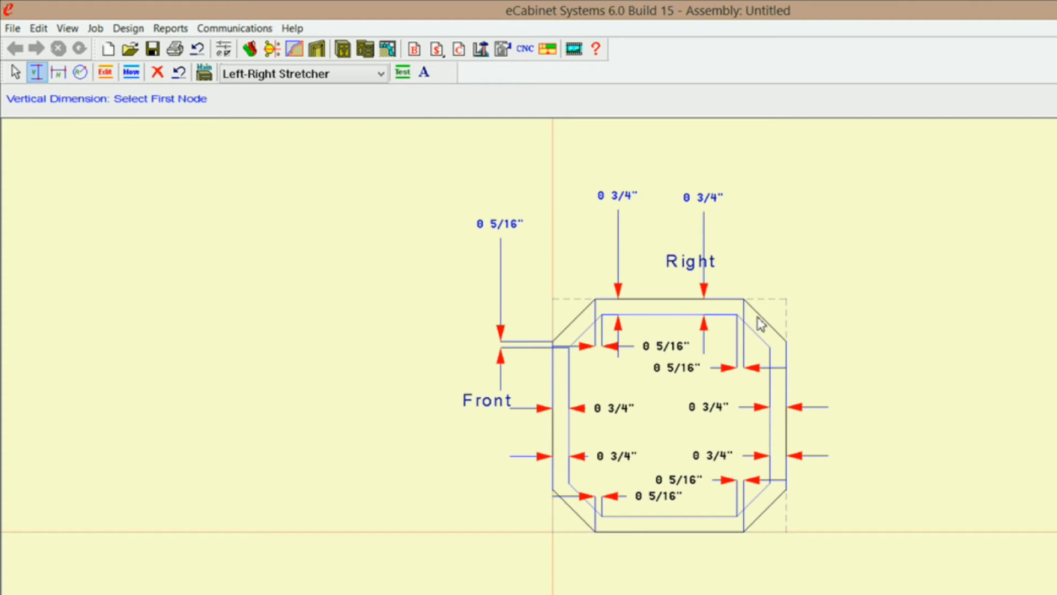
pyautogui.click(769, 347)
pyautogui.click(786, 342)
pyautogui.click(841, 241)
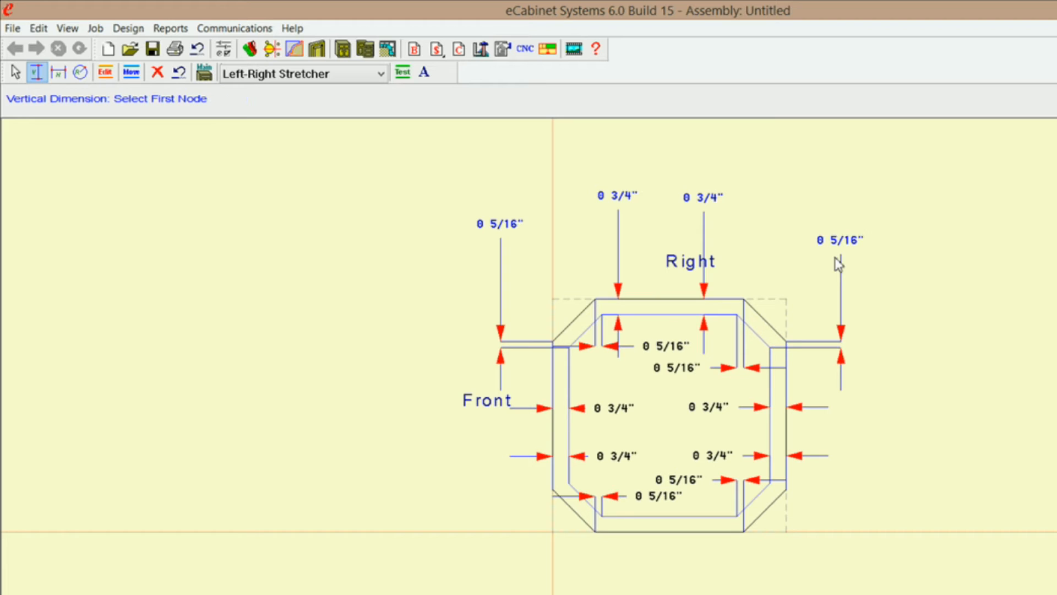
# Add vertical constraints between the inner and outer nodes at both ends of the Front-Left angled side, placing the dimensions outside the octagon.
pyautogui.click(569, 486)
pyautogui.click(552, 490)
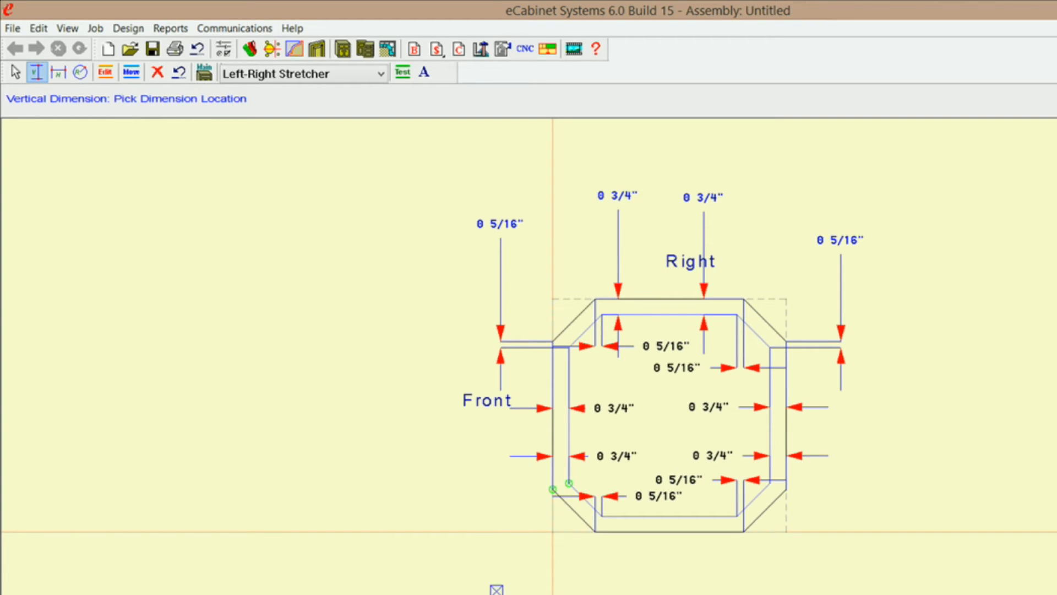
pyautogui.click(501, 592)
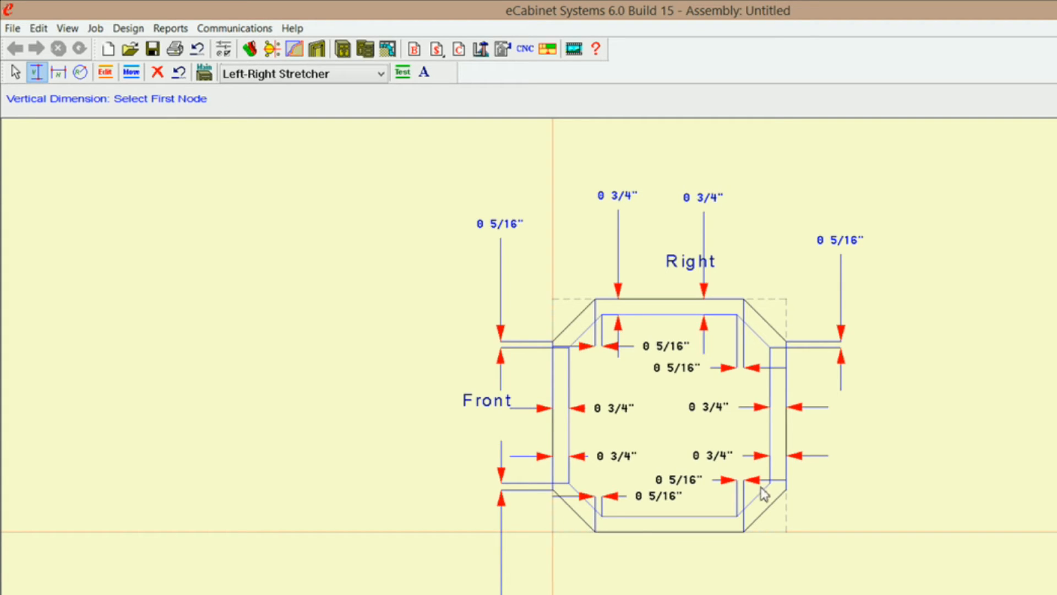
pyautogui.click(602, 517)
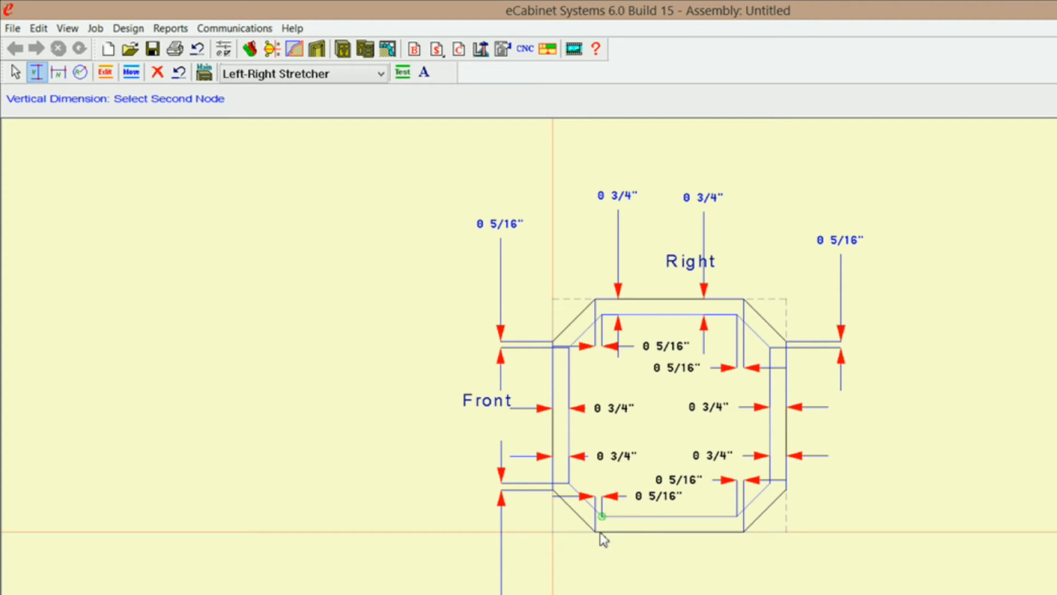
pyautogui.click(596, 532)
pyautogui.click(606, 551)
# Add vertical constraints between the inner and outer nodes at both ends of the back-Left angled side, placing the dimensions outside the octagon.
pyautogui.click(737, 516)
pyautogui.click(743, 531)
pyautogui.click(738, 576)
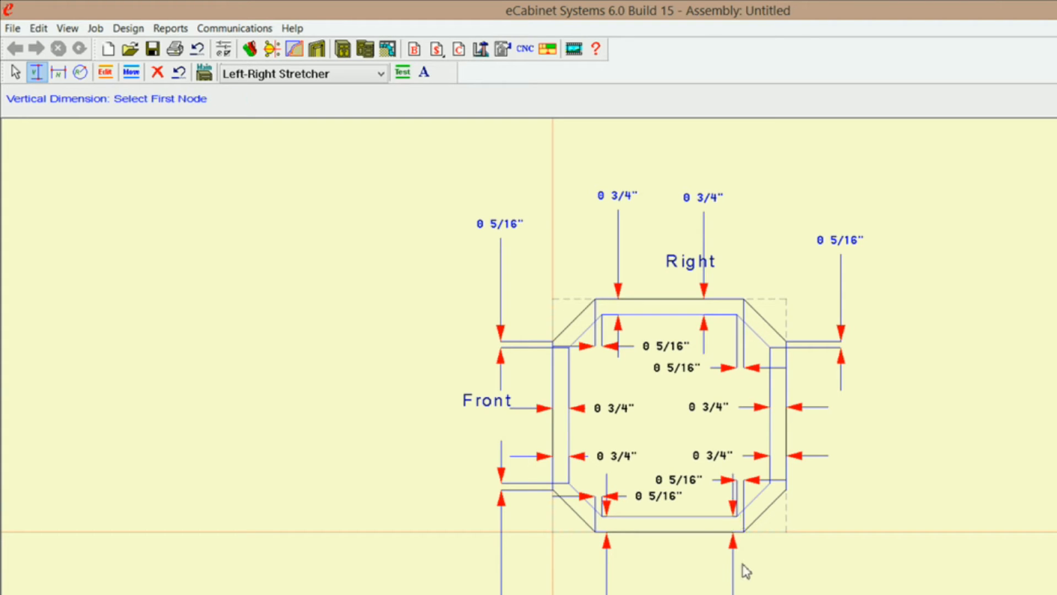
pyautogui.click(770, 482)
pyautogui.click(786, 488)
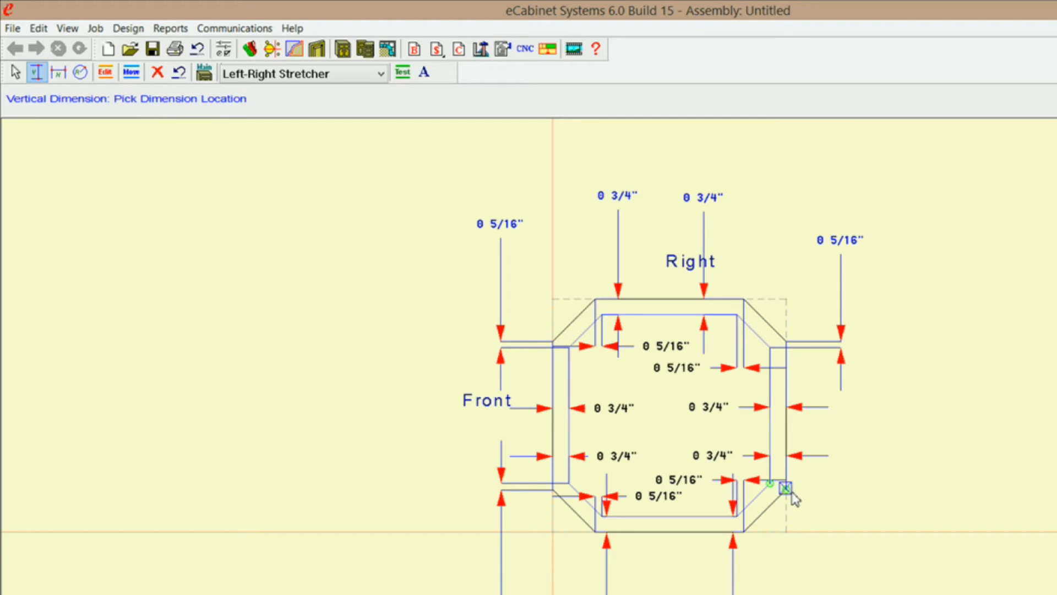
pyautogui.click(862, 576)
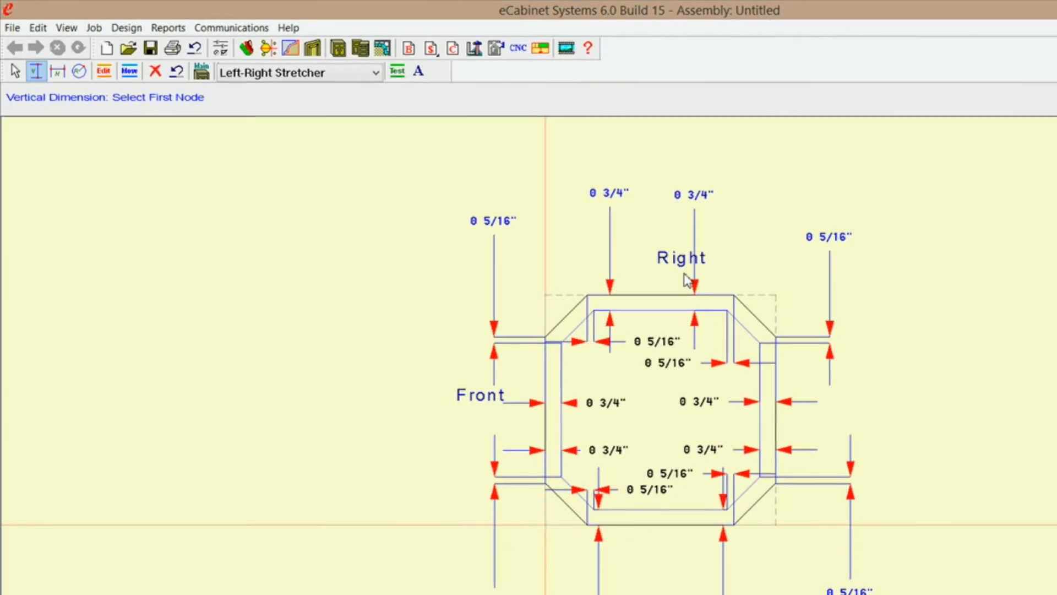
pyautogui.click(57, 69)
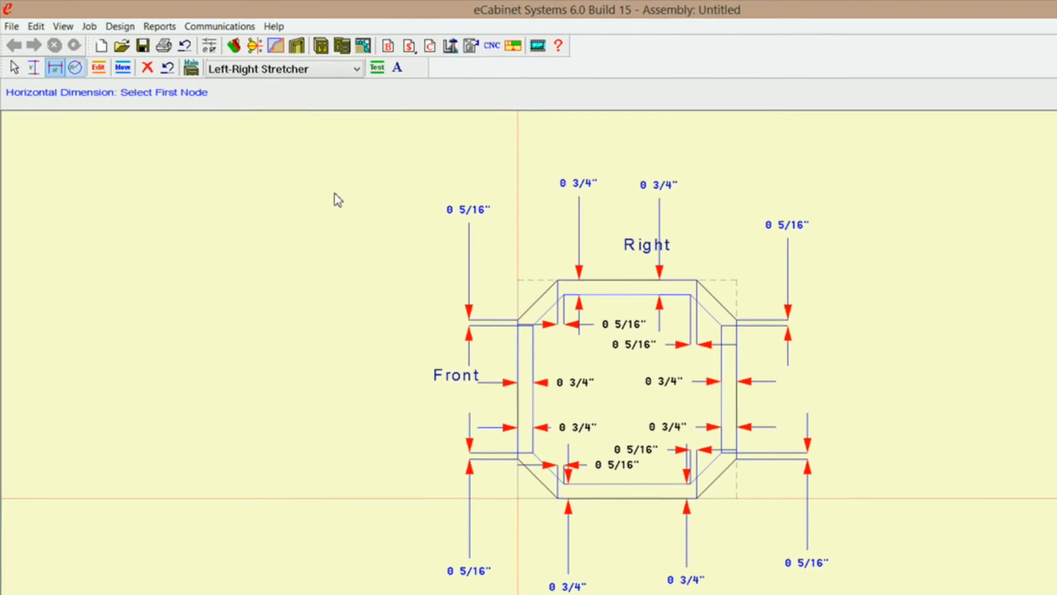
pyautogui.click(510, 278)
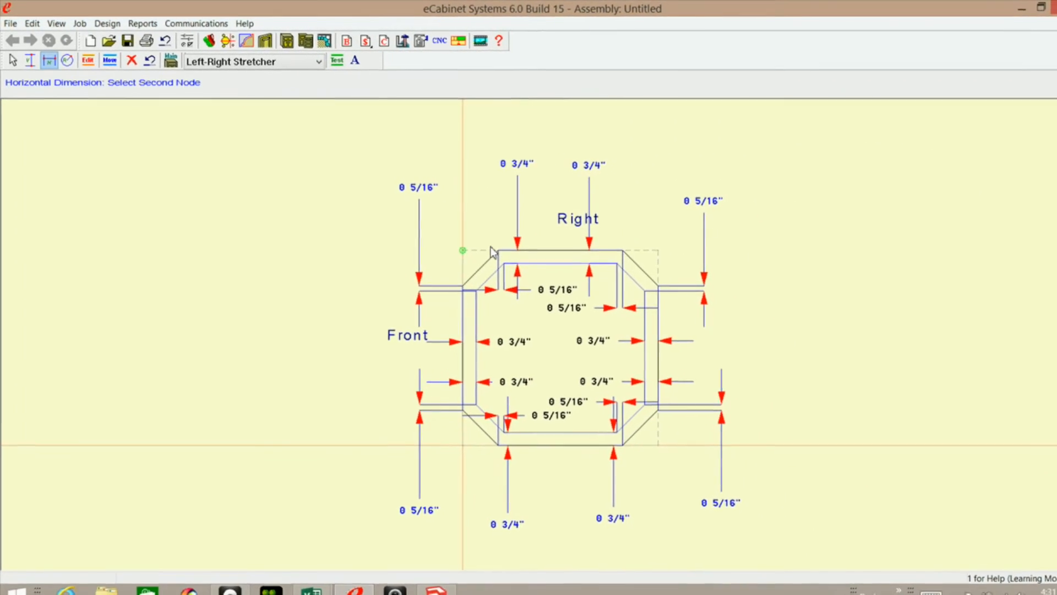
pyautogui.press('Escape')
# Set the dimension text font color to Red.
pyautogui.click(347, 59)
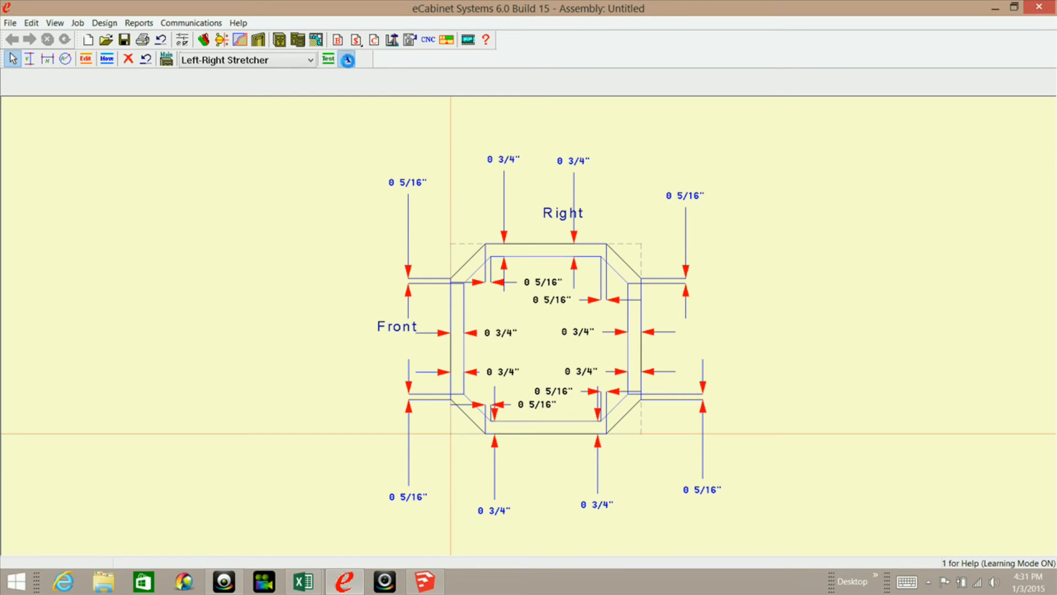
pyautogui.click(465, 352)
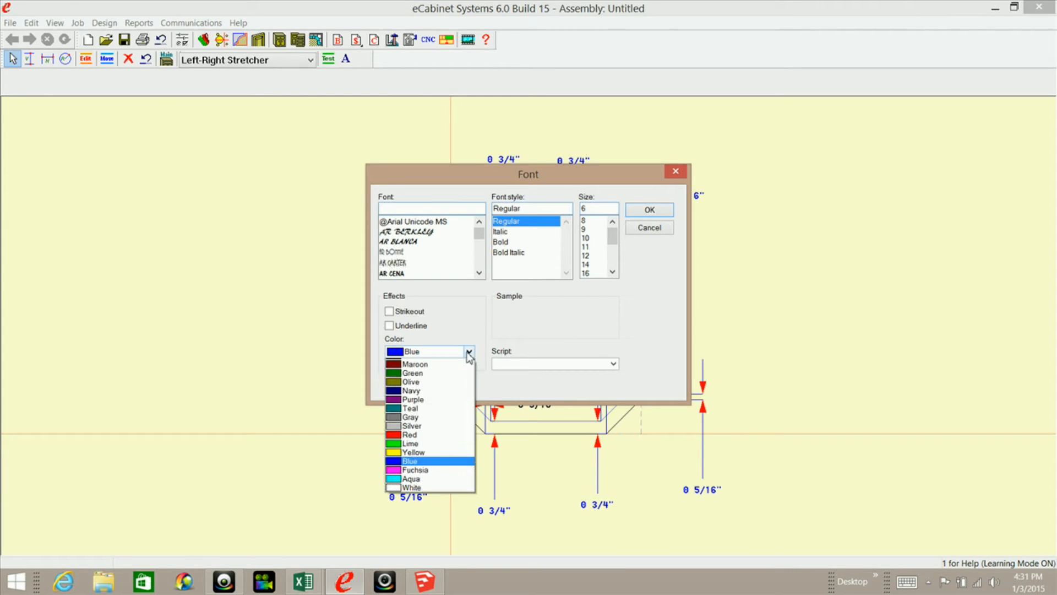
pyautogui.click(410, 443)
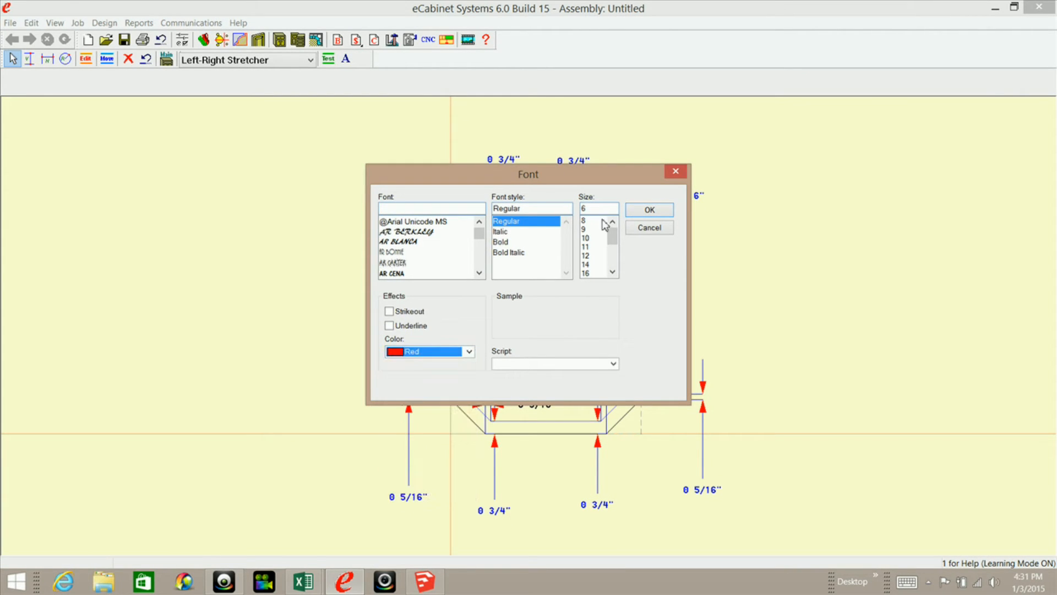
pyautogui.click(649, 211)
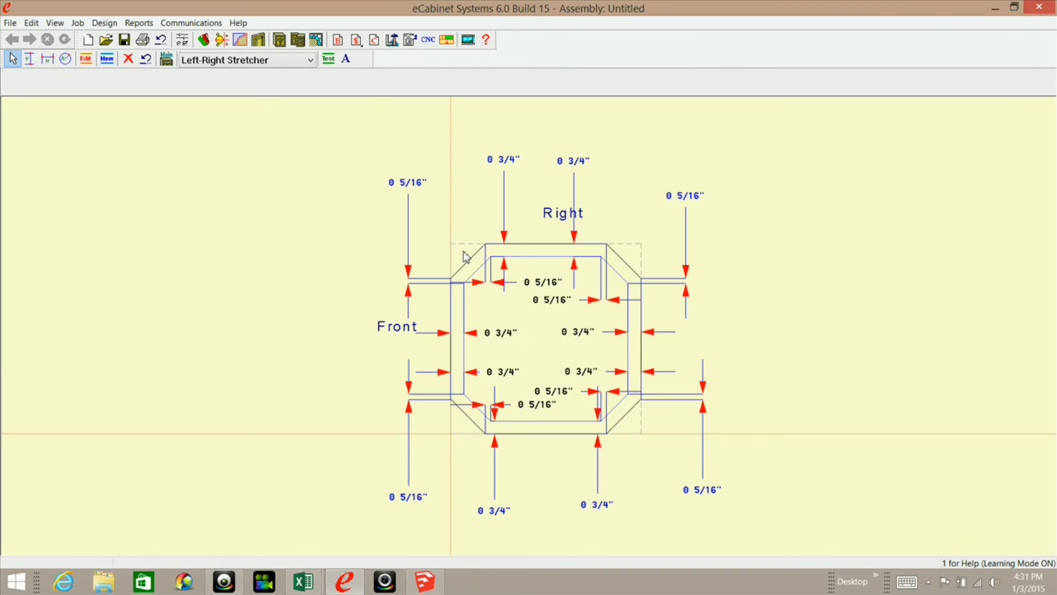
# Add horizontal constraints from the dashed bounding-box corners to both ends of the outer Right edge, placing the dimensions beyond each side.
pyautogui.click(47, 59)
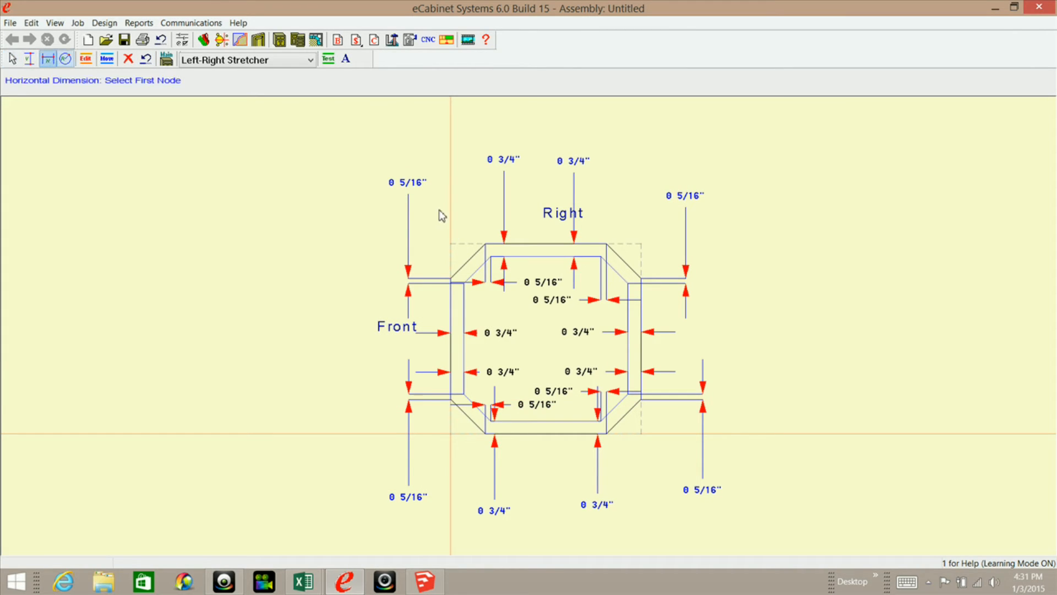
pyautogui.click(450, 243)
pyautogui.click(485, 243)
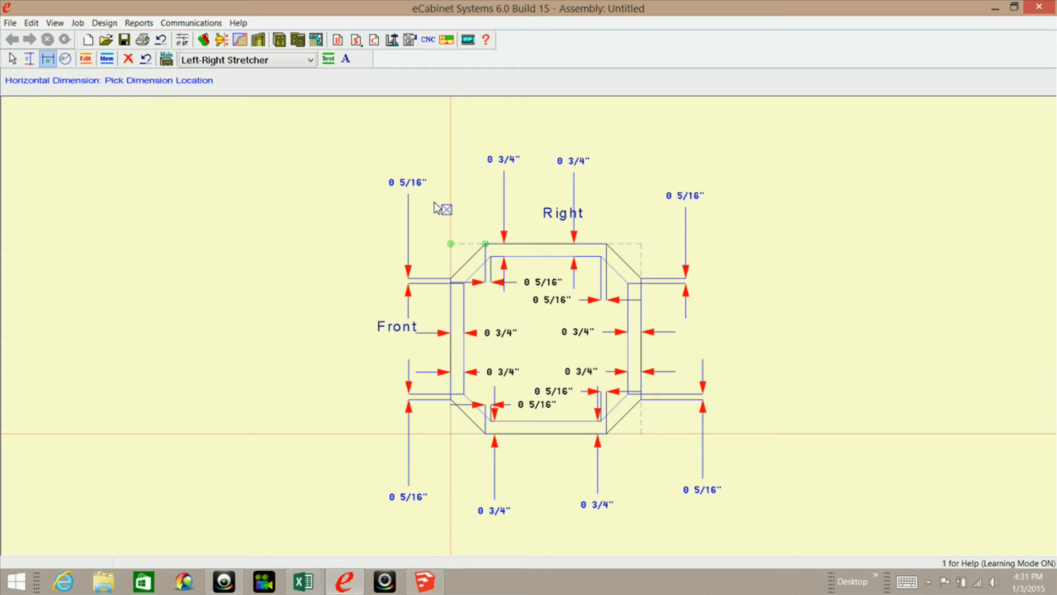
pyautogui.click(334, 206)
pyautogui.click(607, 244)
pyautogui.click(641, 244)
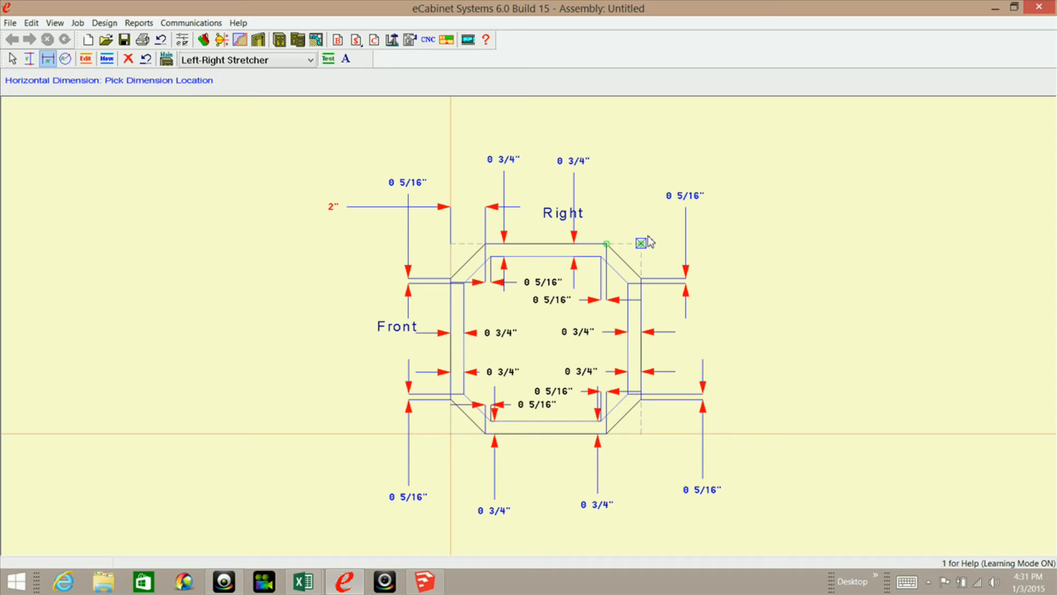
pyautogui.click(747, 209)
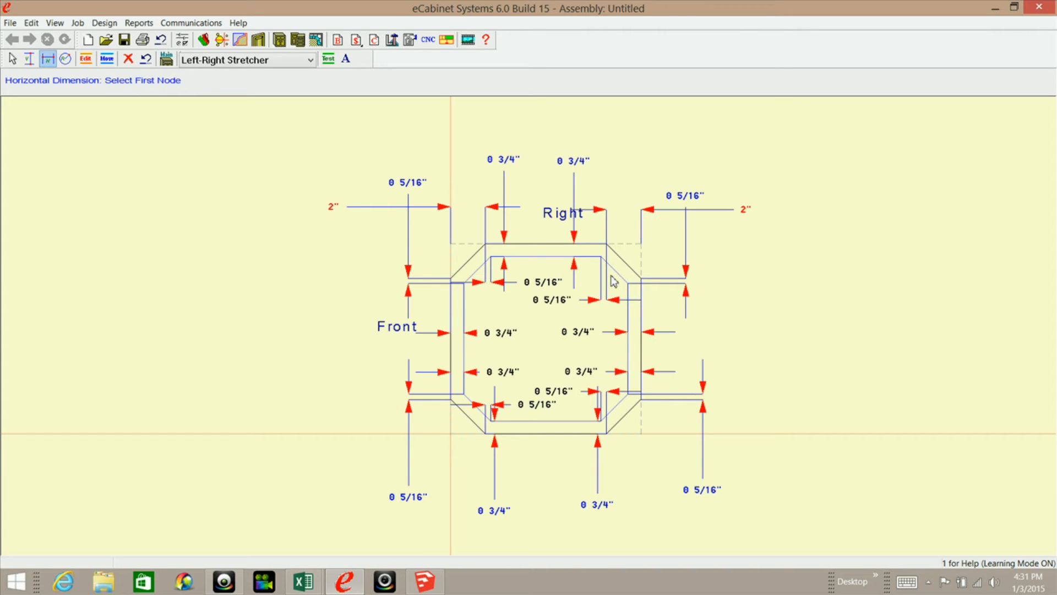
# Add horizontal constraints from the bounding-box corners to both ends of the outer edge opposite Right, placing the dimensions beyond each side.
pyautogui.click(451, 434)
pyautogui.click(485, 434)
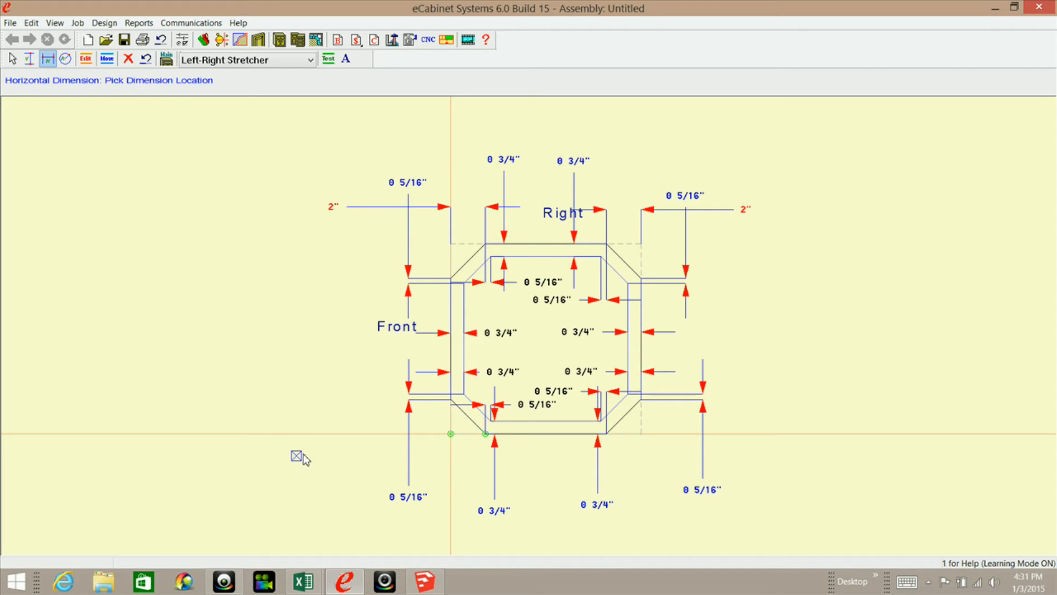
pyautogui.click(347, 446)
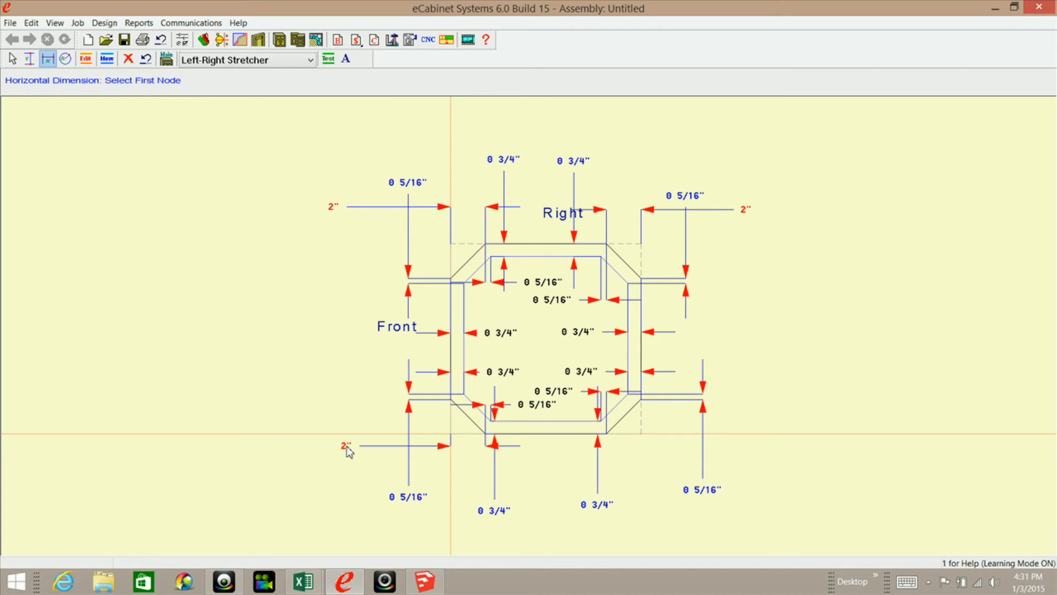
pyautogui.click(606, 434)
pyautogui.click(641, 435)
pyautogui.click(775, 448)
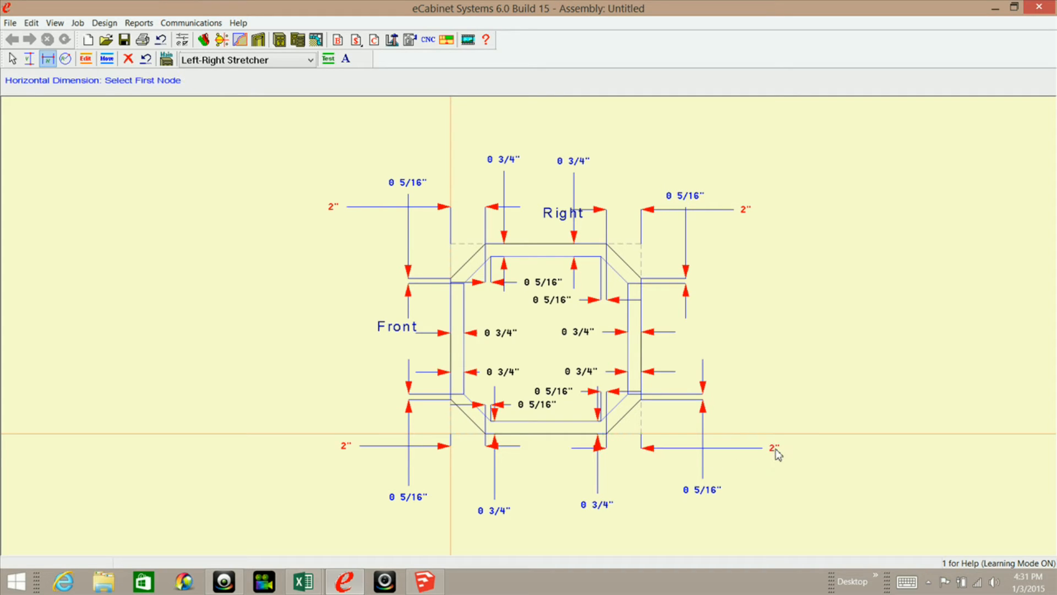
# Add vertical constraints from the Right-side bounding-box corners to the nearest ends of the outer Front and back edges, with dimensions beyond the octagon.
pyautogui.click(29, 59)
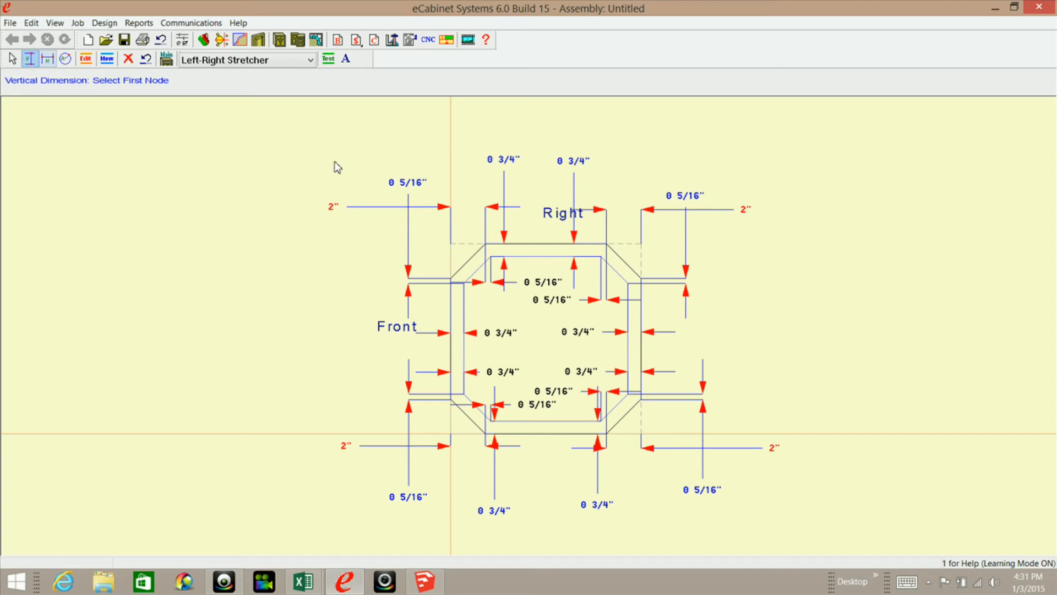
pyautogui.click(451, 244)
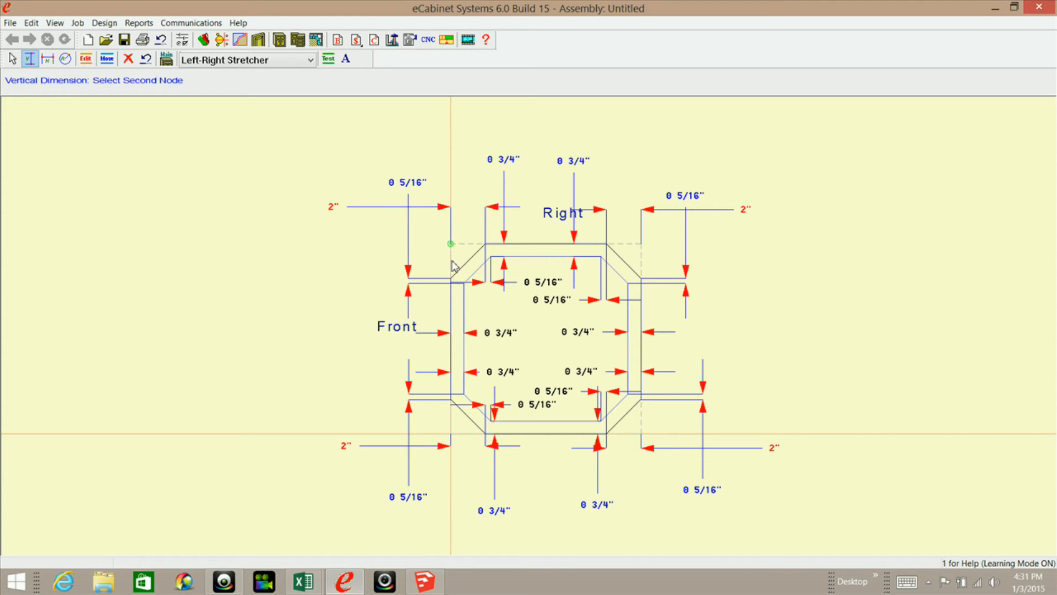
pyautogui.click(451, 280)
pyautogui.click(409, 122)
pyautogui.click(606, 244)
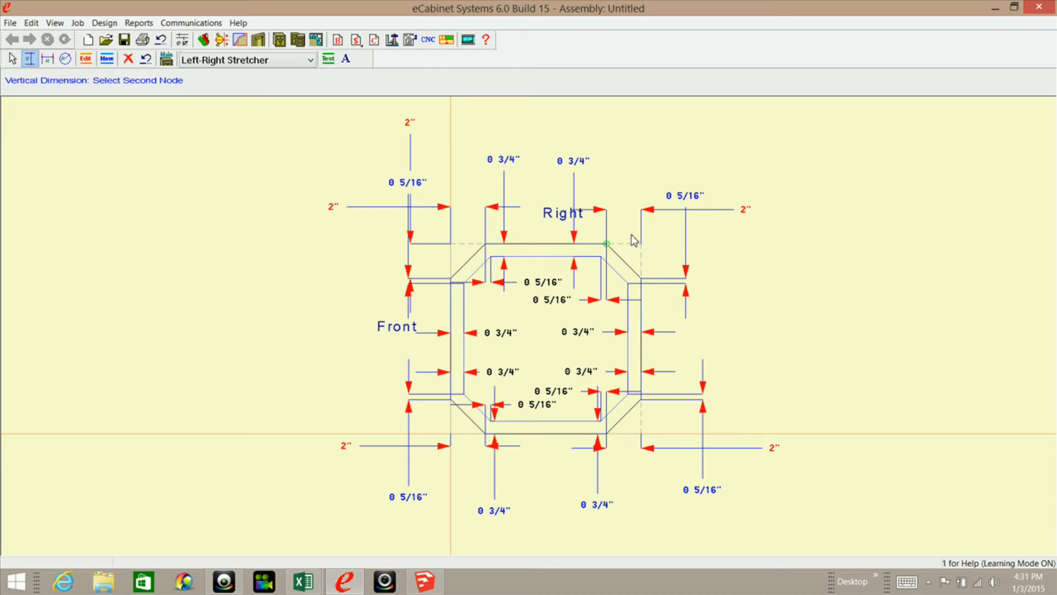
pyautogui.press('Escape')
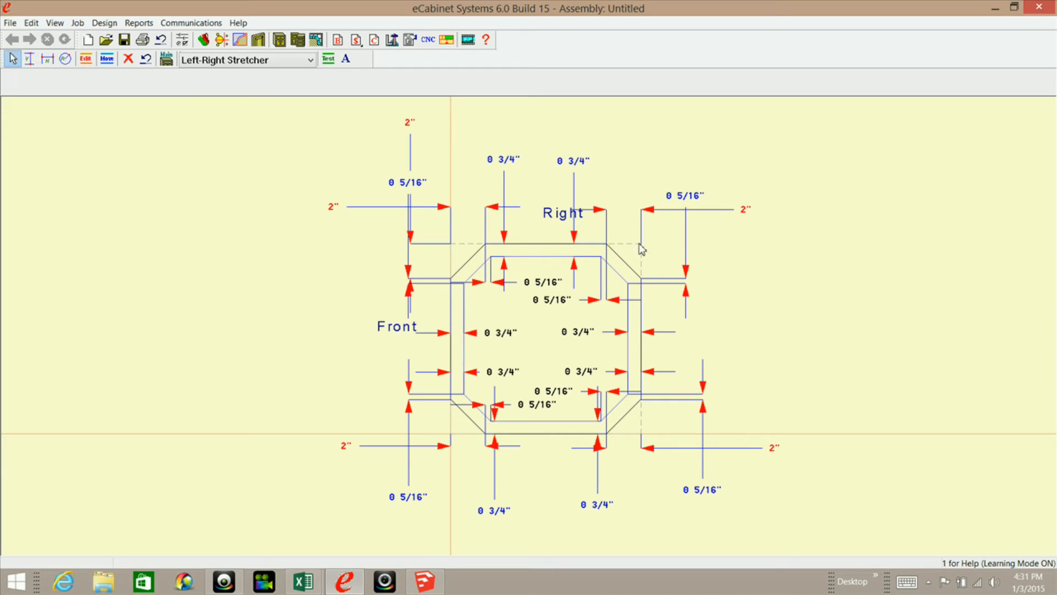
pyautogui.click(35, 60)
pyautogui.click(641, 244)
pyautogui.click(642, 281)
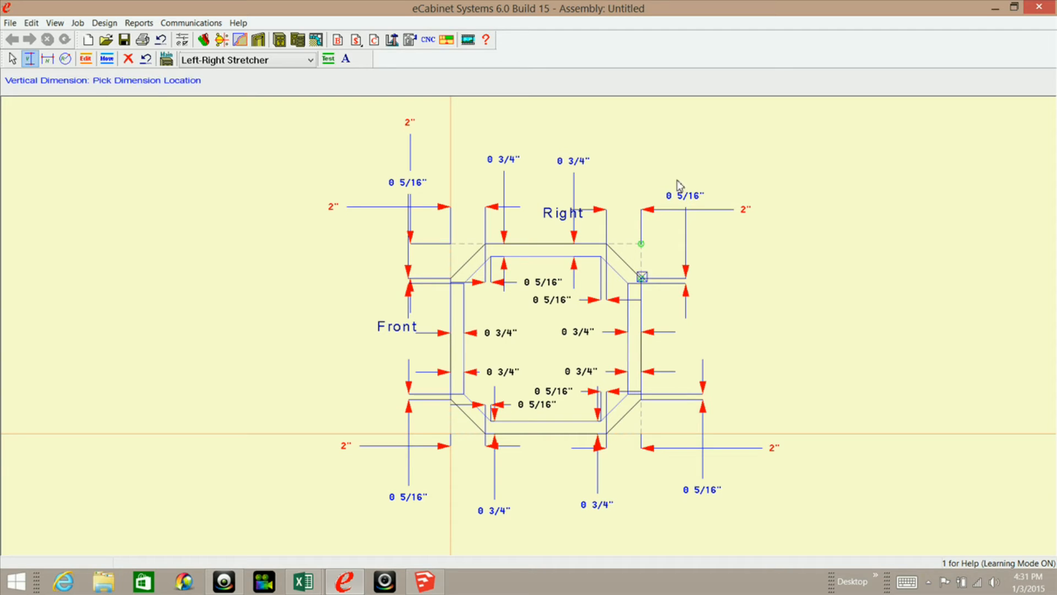
pyautogui.click(683, 145)
# Add vertical constraints from the bounding-box corners opposite Right to the nearest ends of the outer back and Front edges.
pyautogui.click(641, 402)
pyautogui.click(642, 435)
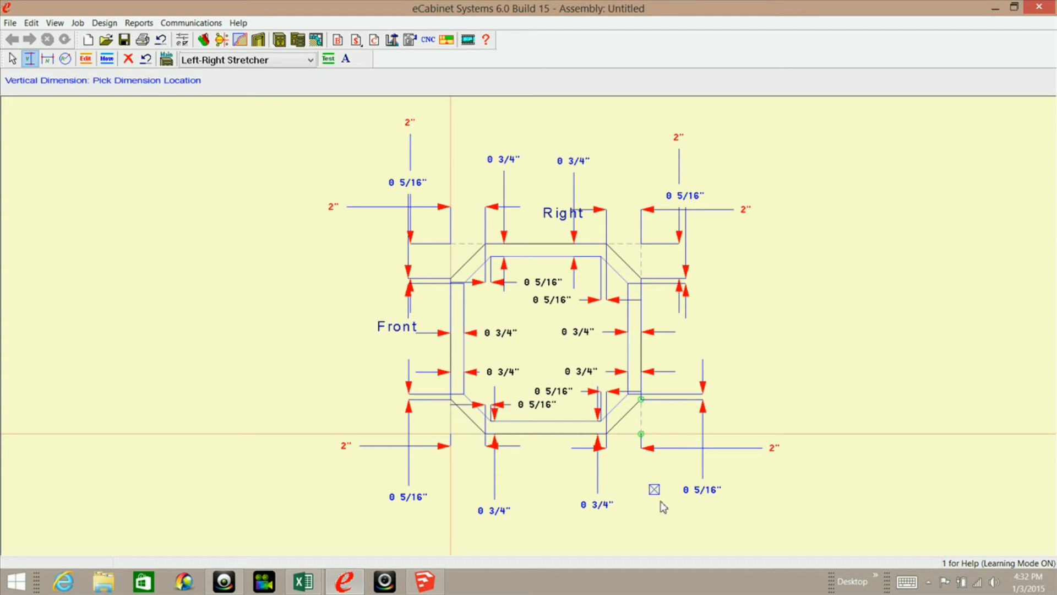
pyautogui.click(676, 537)
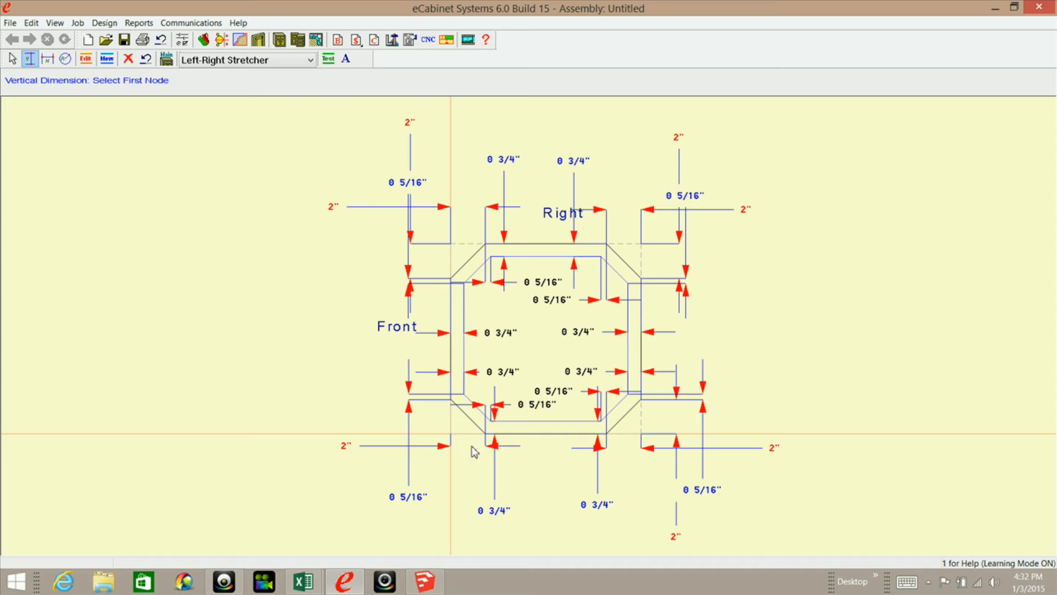
pyautogui.click(451, 401)
pyautogui.click(450, 435)
pyautogui.click(432, 538)
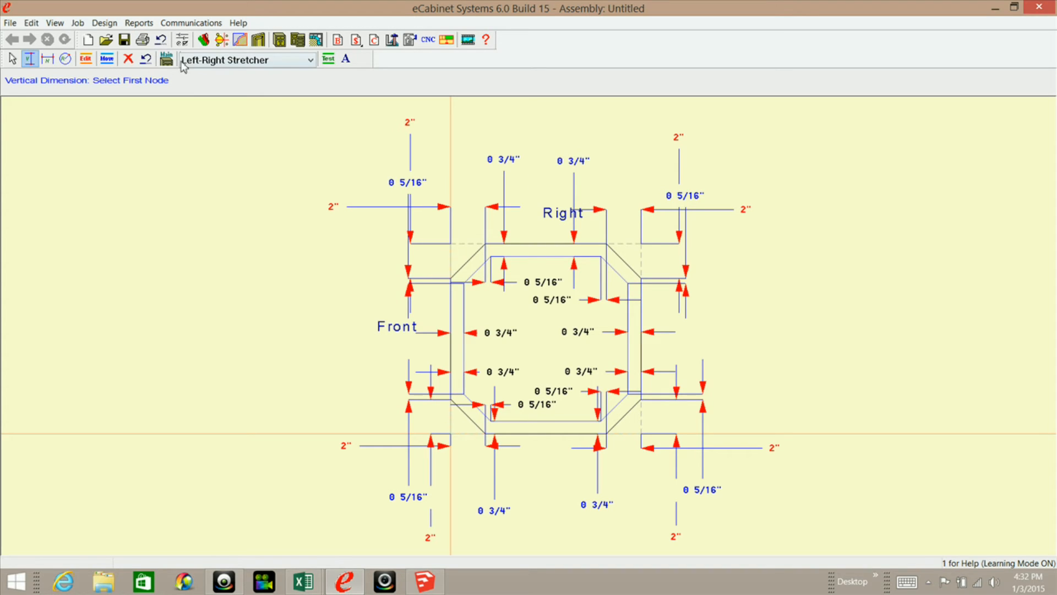
# Start editing dimensions, switch to the OctagonCalculater workbook in Excel and copy the horizontal constraint formula from cell B14.
pyautogui.click(85, 60)
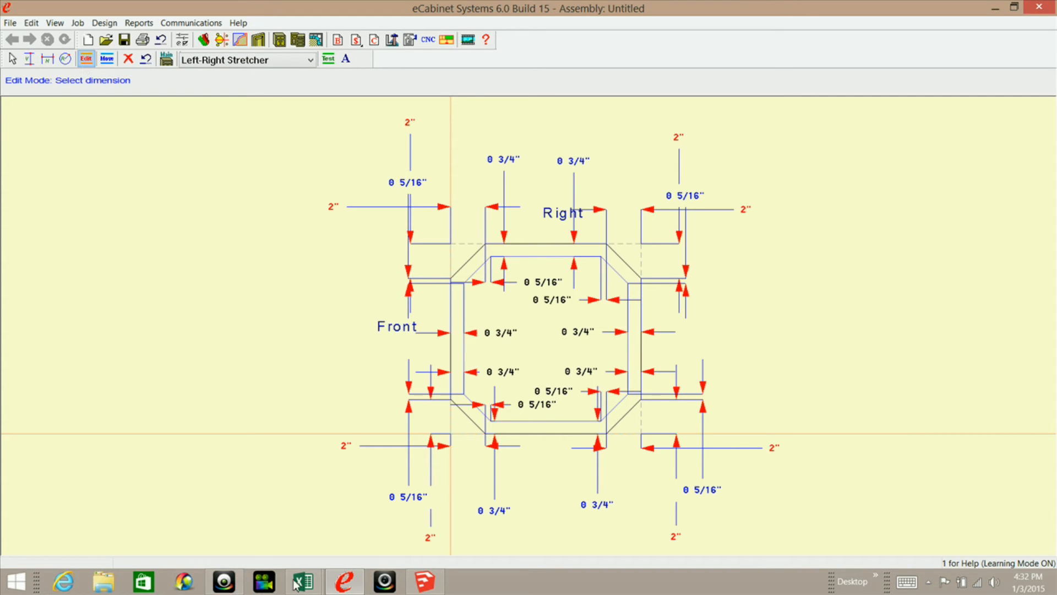
pyautogui.moveTo(303, 581)
pyautogui.click(354, 509)
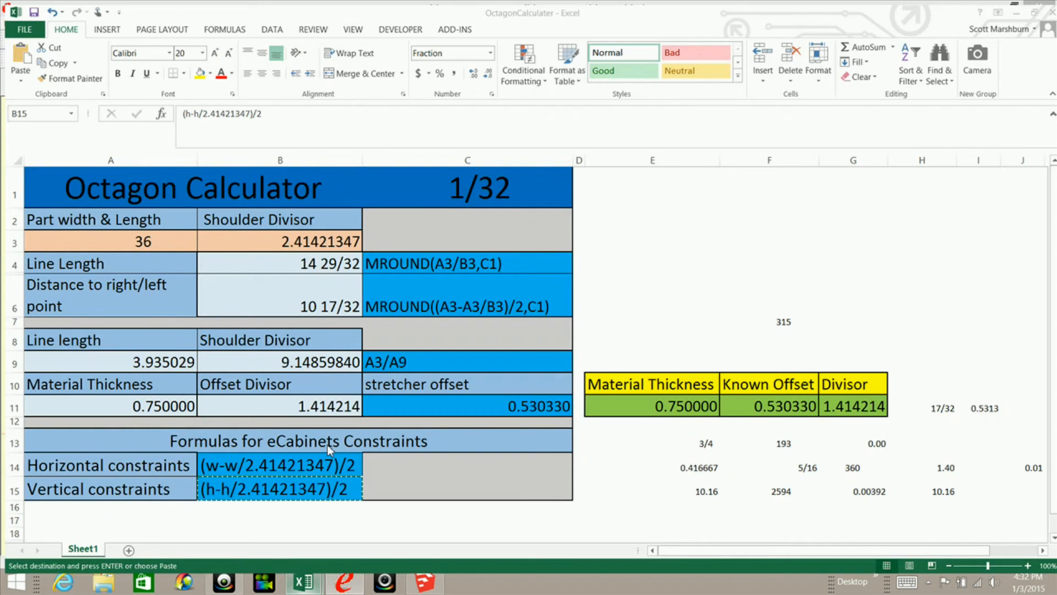
pyautogui.click(279, 461)
pyautogui.click(279, 460)
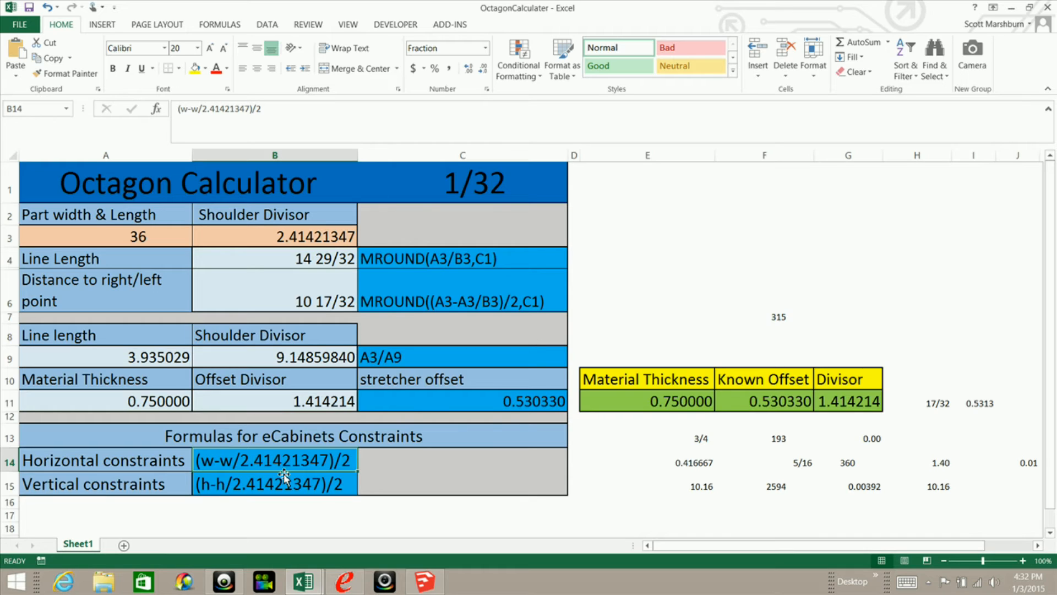
pyautogui.rightClick(232, 461)
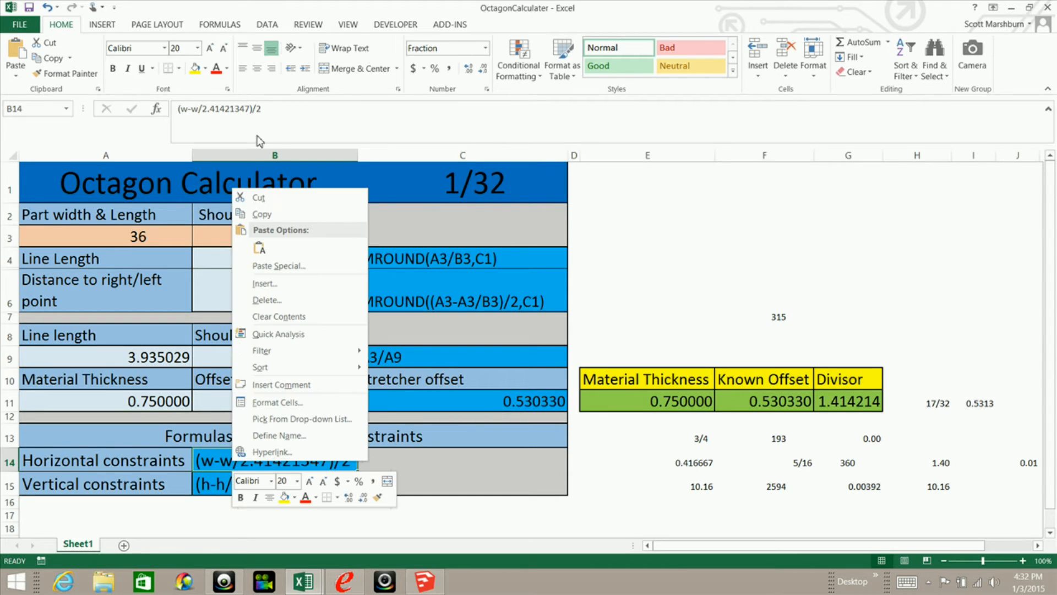
pyautogui.click(264, 214)
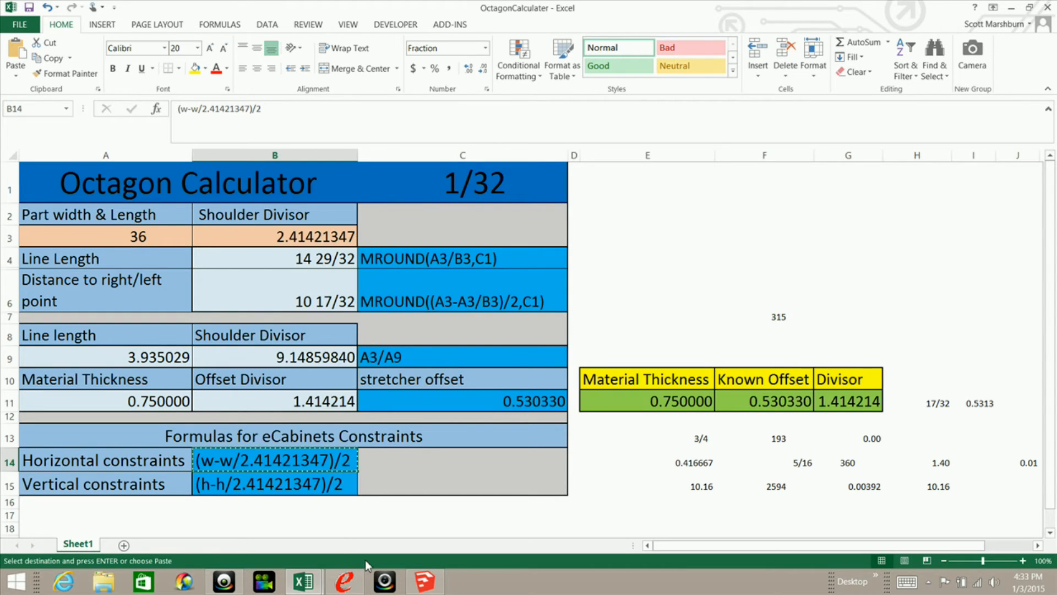
# Switch to eCabinet Systems and set both horizontal corner constraints on the Right side to the copied formula (w-w/2.41421347)/2.
pyautogui.click(343, 577)
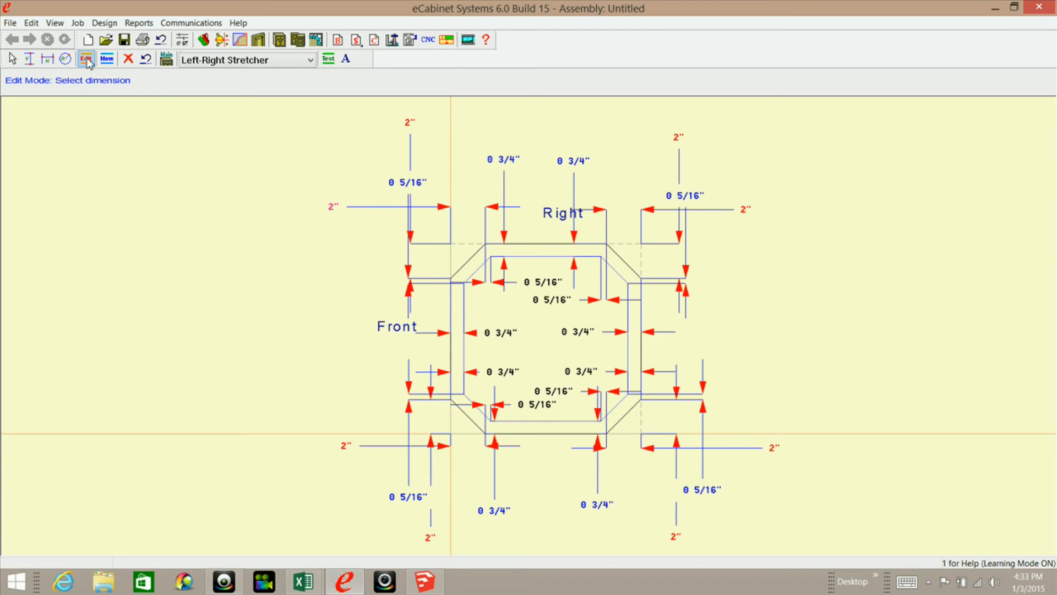
pyautogui.click(334, 211)
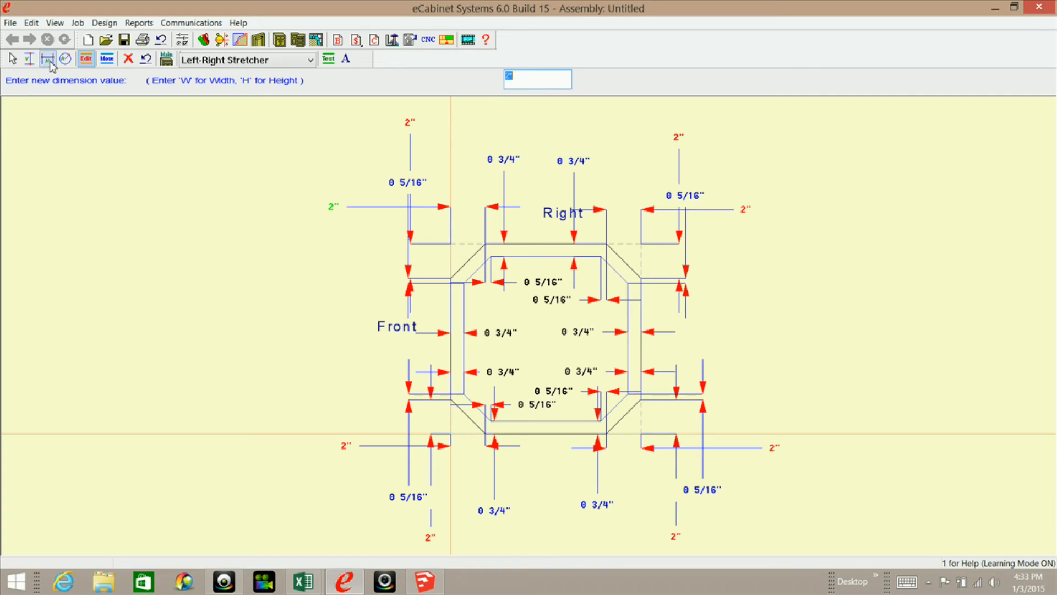
pyautogui.rightClick(518, 74)
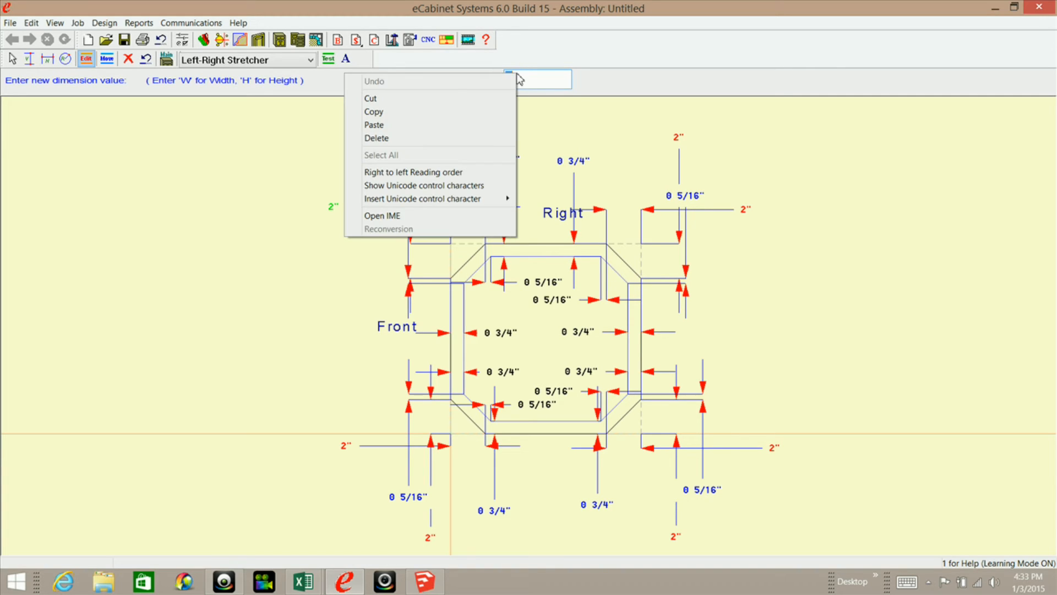
pyautogui.click(396, 128)
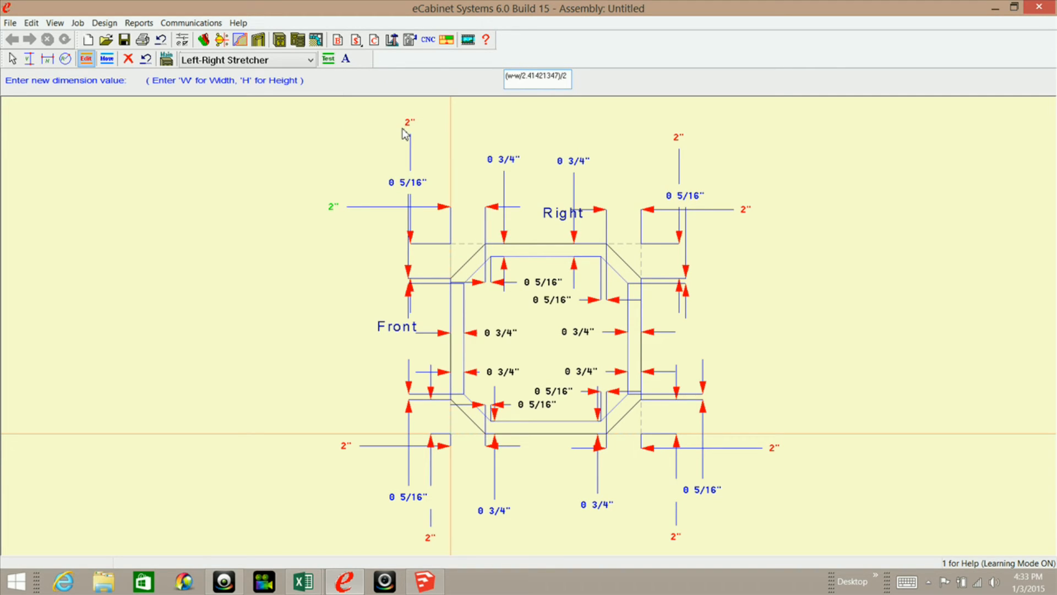
pyautogui.press('Return')
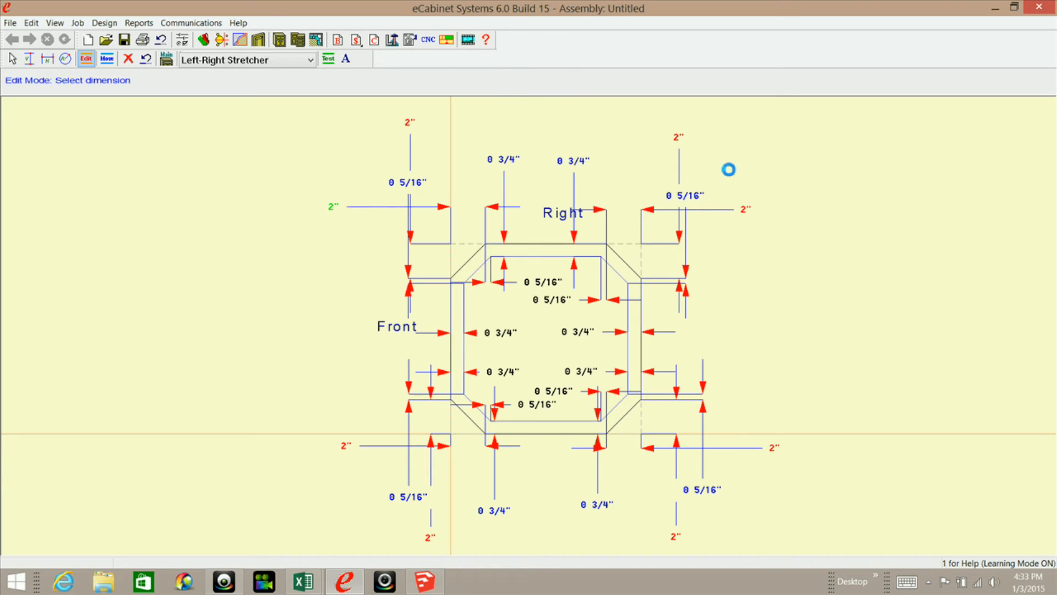
pyautogui.click(745, 210)
pyautogui.rightClick(521, 74)
pyautogui.click(442, 123)
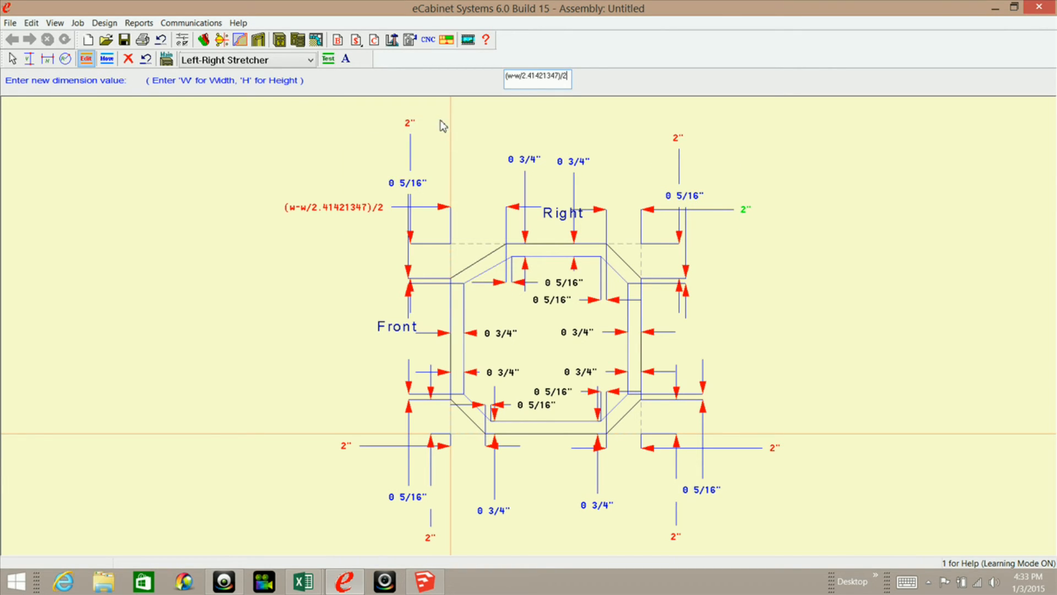
pyautogui.press('Return')
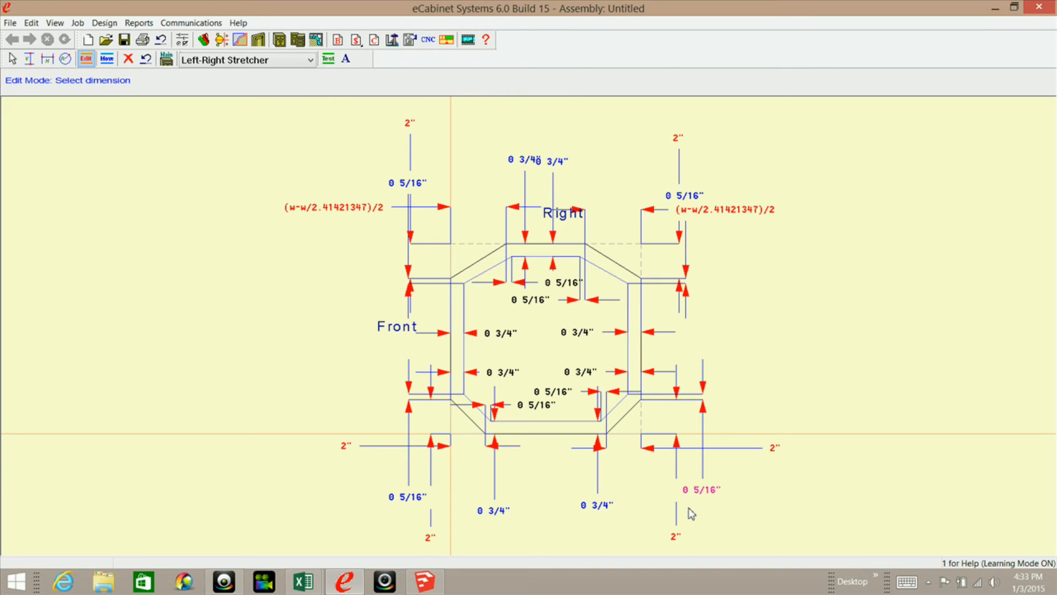
# Set both horizontal corner constraints on the side opposite Right to (w-w/2.41421347)/2.
pyautogui.click(773, 450)
pyautogui.rightClick(533, 78)
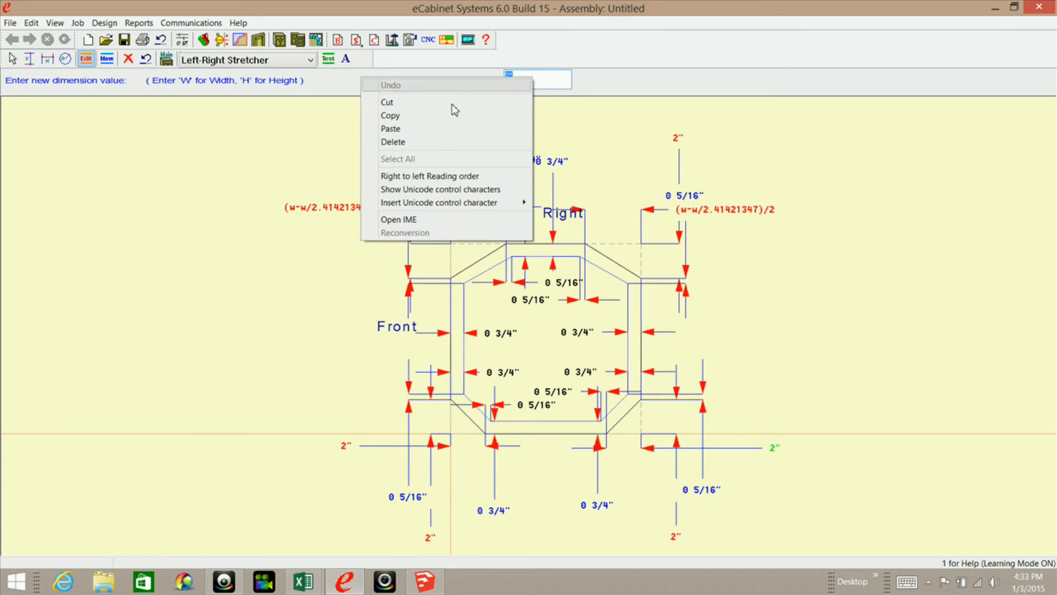
pyautogui.click(435, 128)
pyautogui.press('Return')
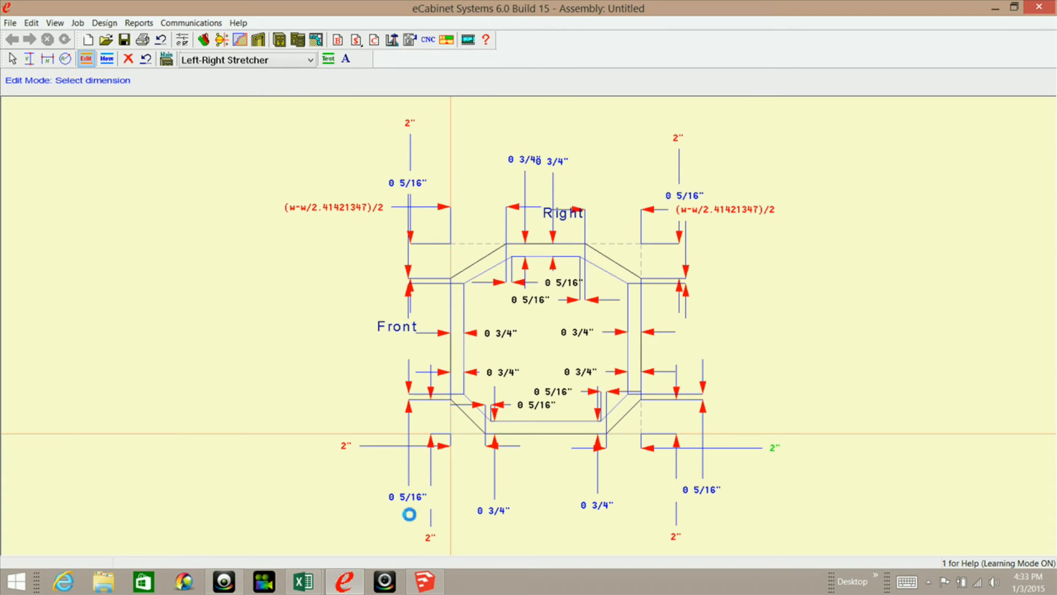
pyautogui.click(347, 447)
pyautogui.rightClick(535, 77)
pyautogui.click(424, 128)
pyautogui.press('Return')
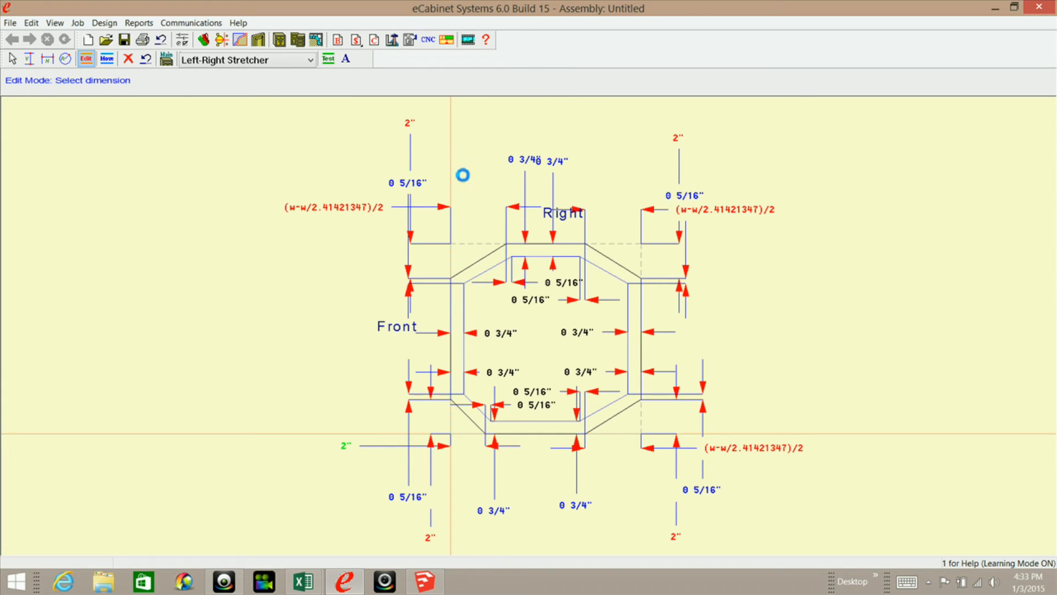
# Switch to the OctagonCalculater workbook in Excel and copy the vertical constraint formula from cell B15.
pyautogui.click(304, 581)
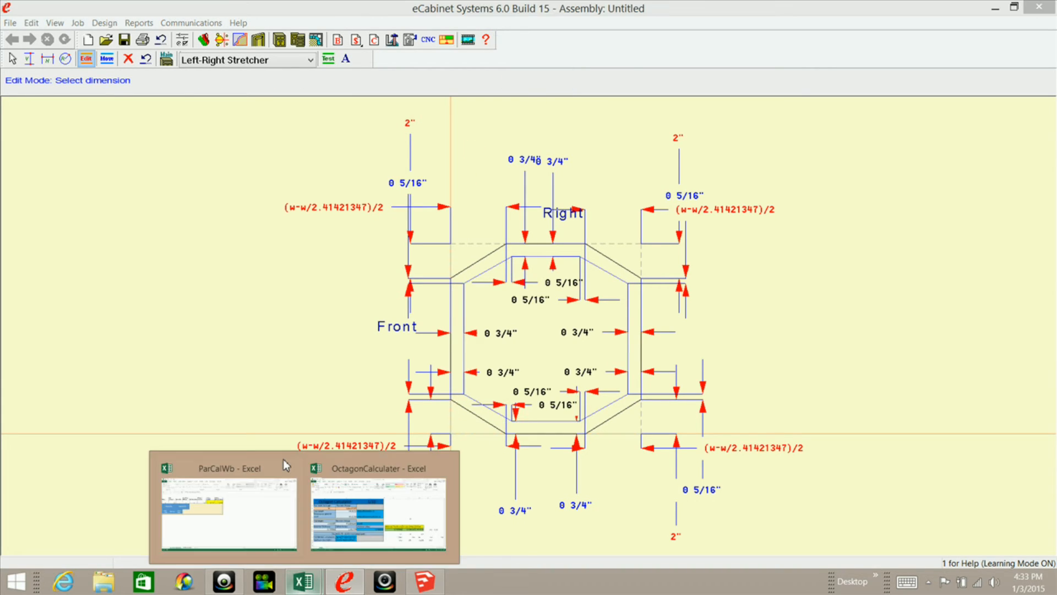
pyautogui.click(343, 501)
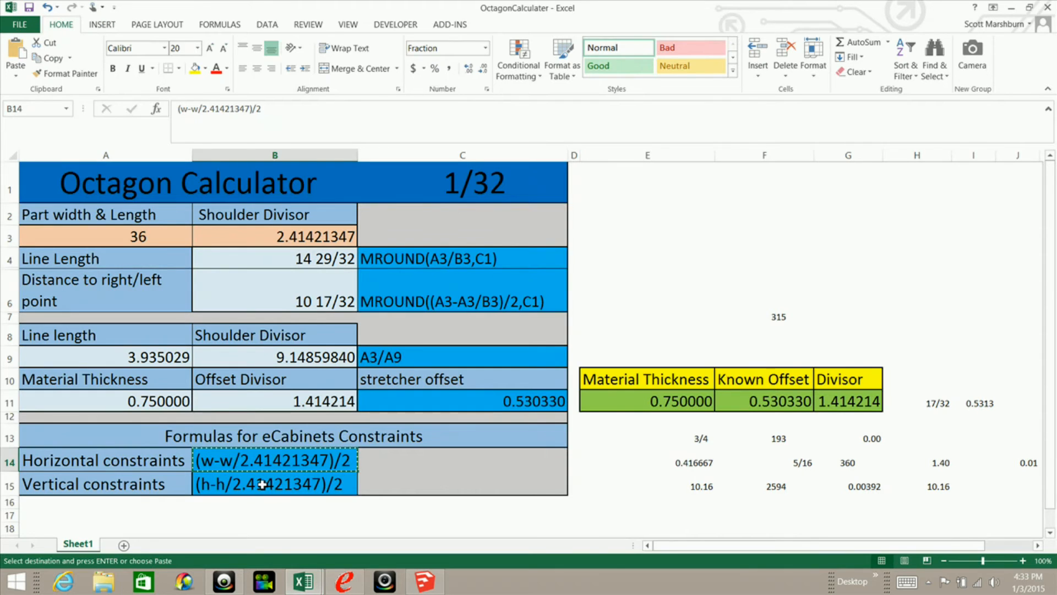
pyautogui.click(224, 486)
pyautogui.press('Escape')
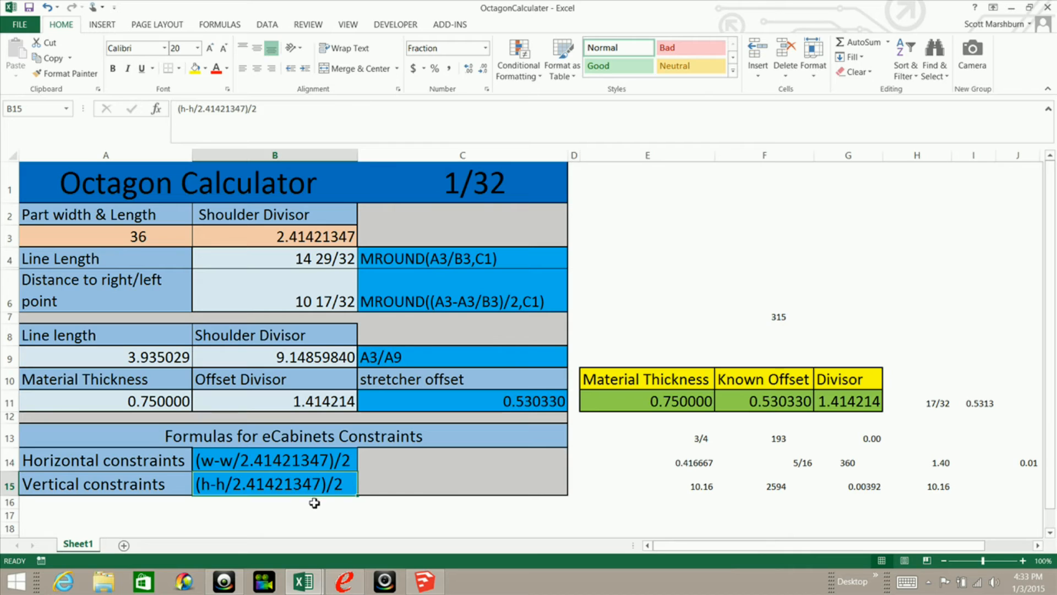
pyautogui.rightClick(289, 486)
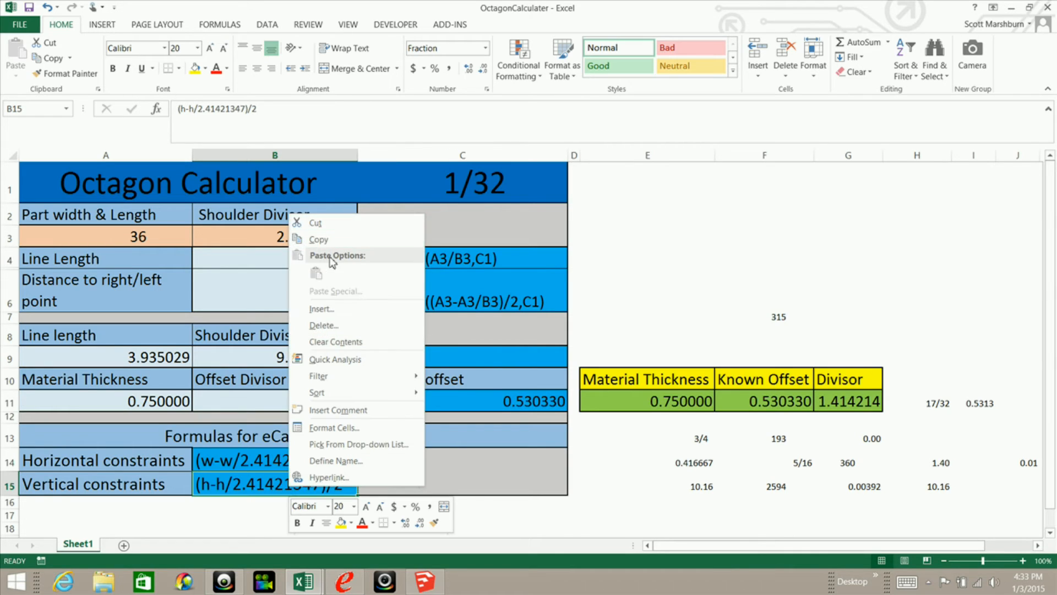
pyautogui.click(329, 241)
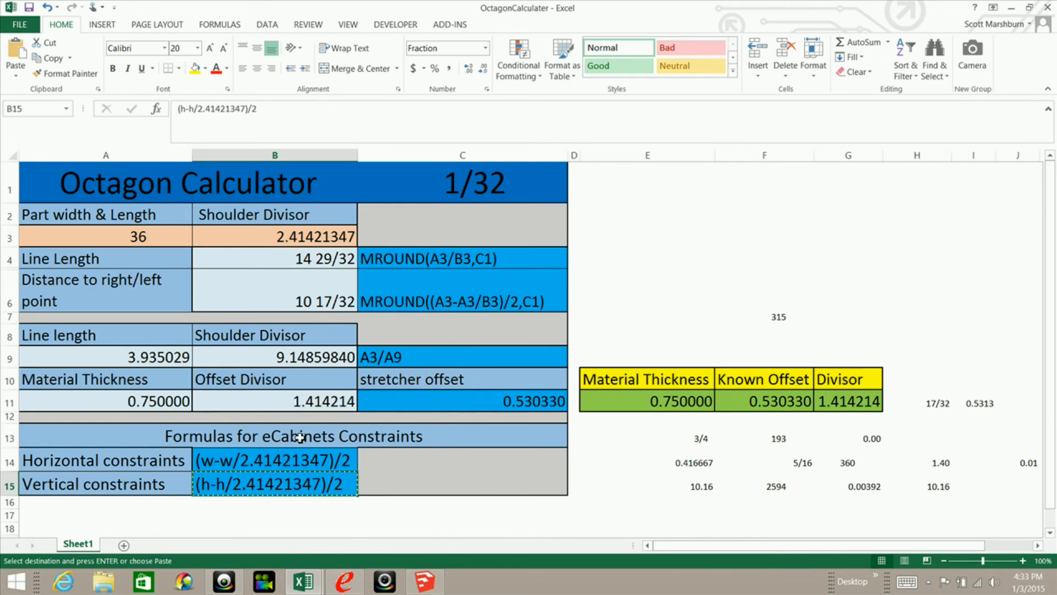
# Switch back to eCabinet Systems and set both vertical corner constraints on the Right side to (h-h/2.41421347)/2.
pyautogui.click(346, 582)
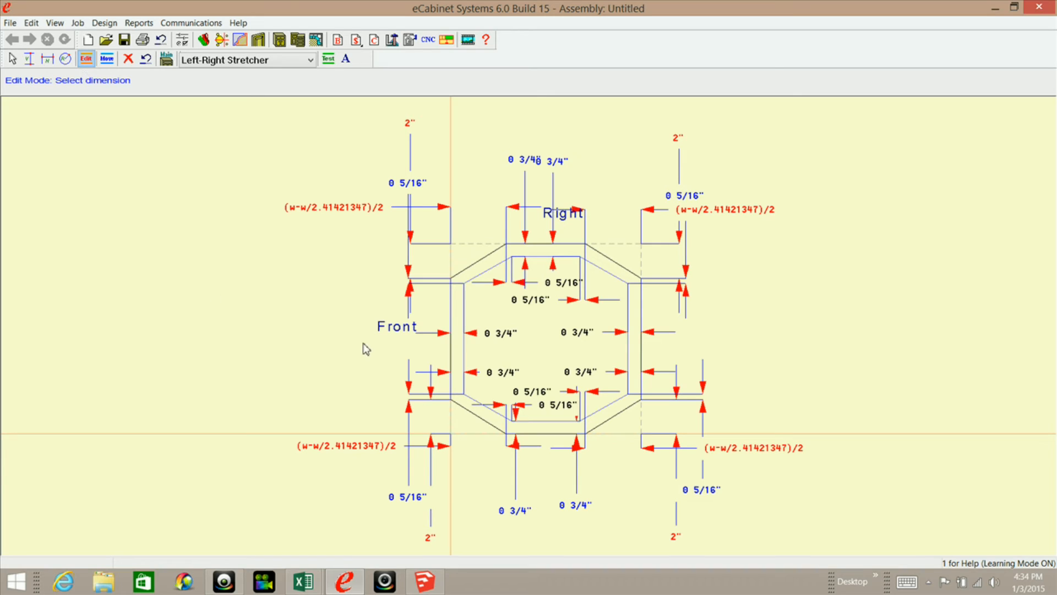
pyautogui.click(410, 125)
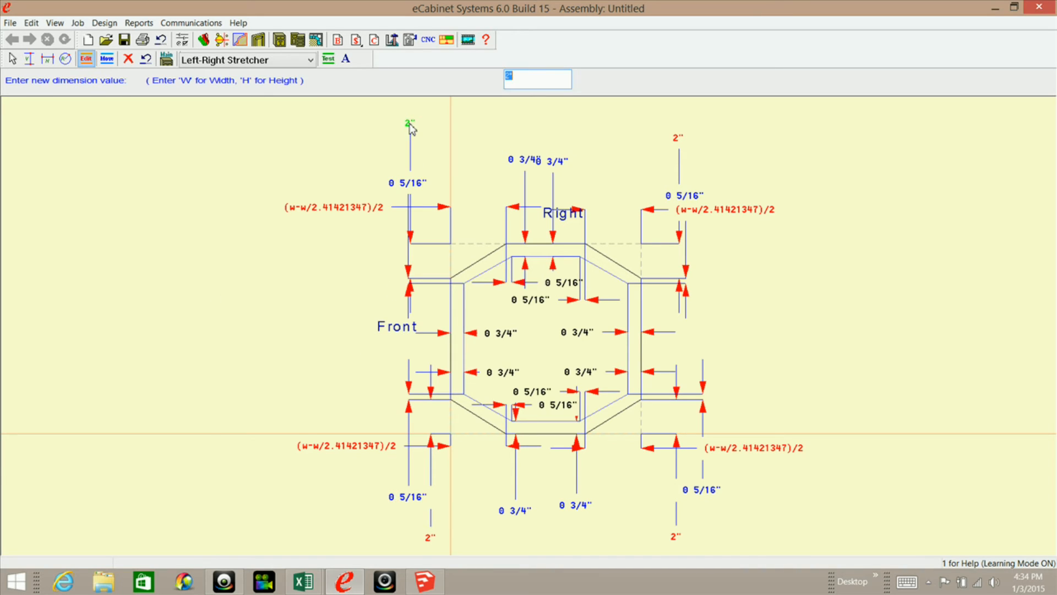
pyautogui.rightClick(533, 73)
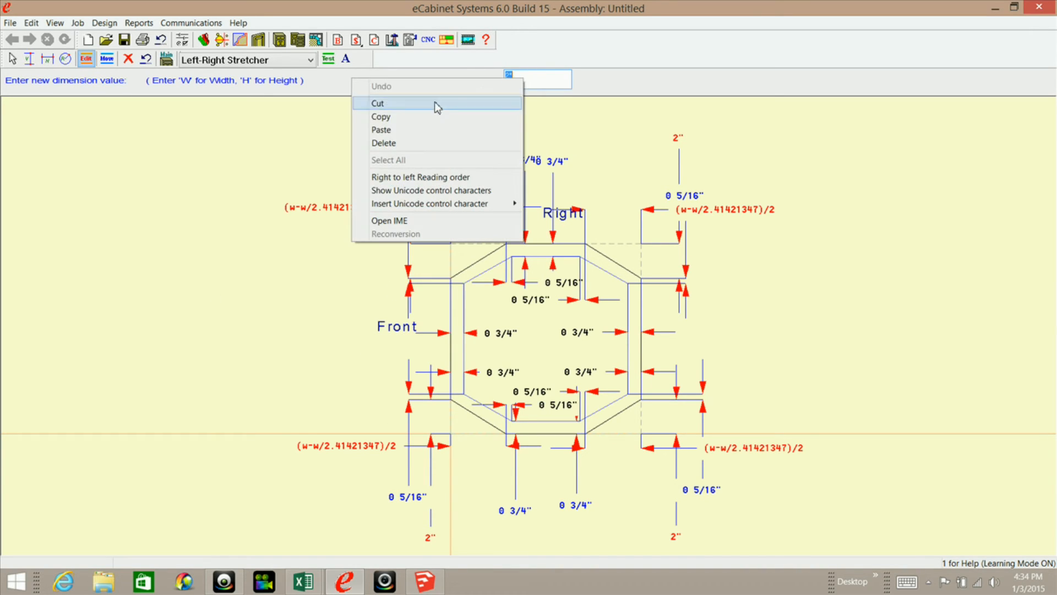
pyautogui.click(415, 129)
pyautogui.press('Return')
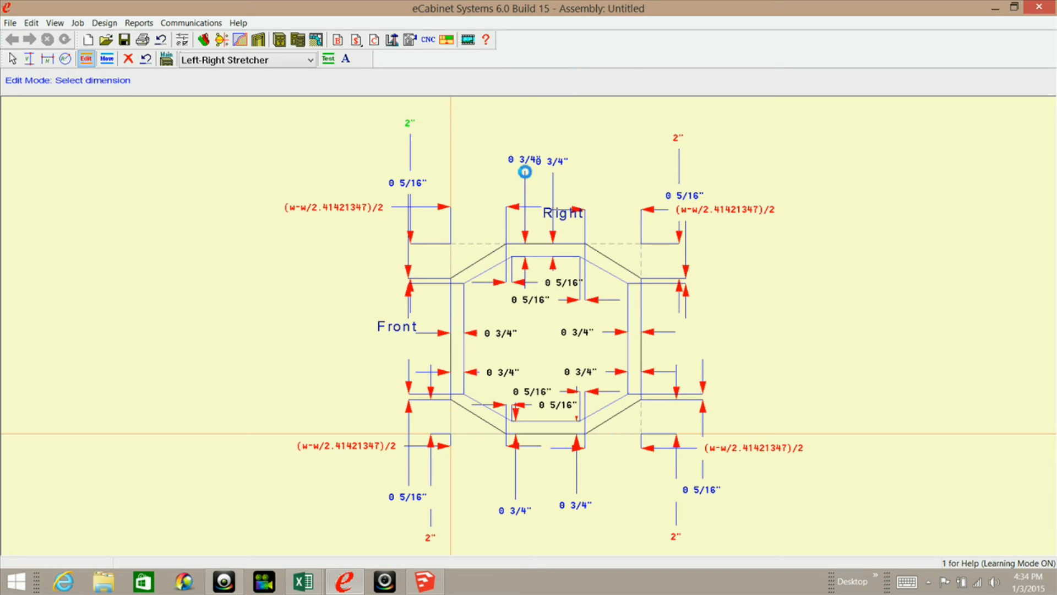
pyautogui.click(678, 140)
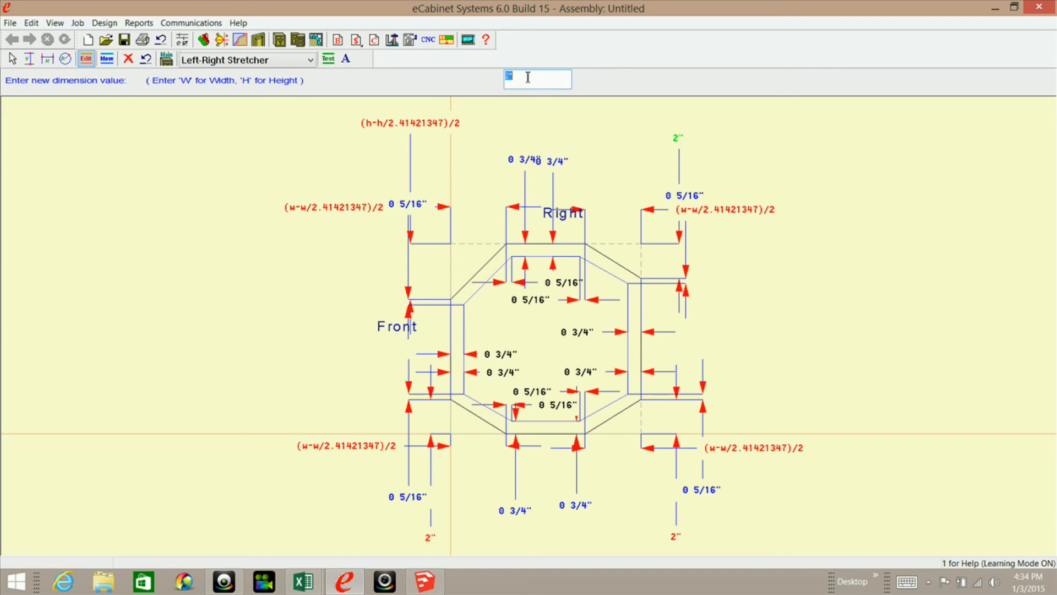
pyautogui.rightClick(520, 78)
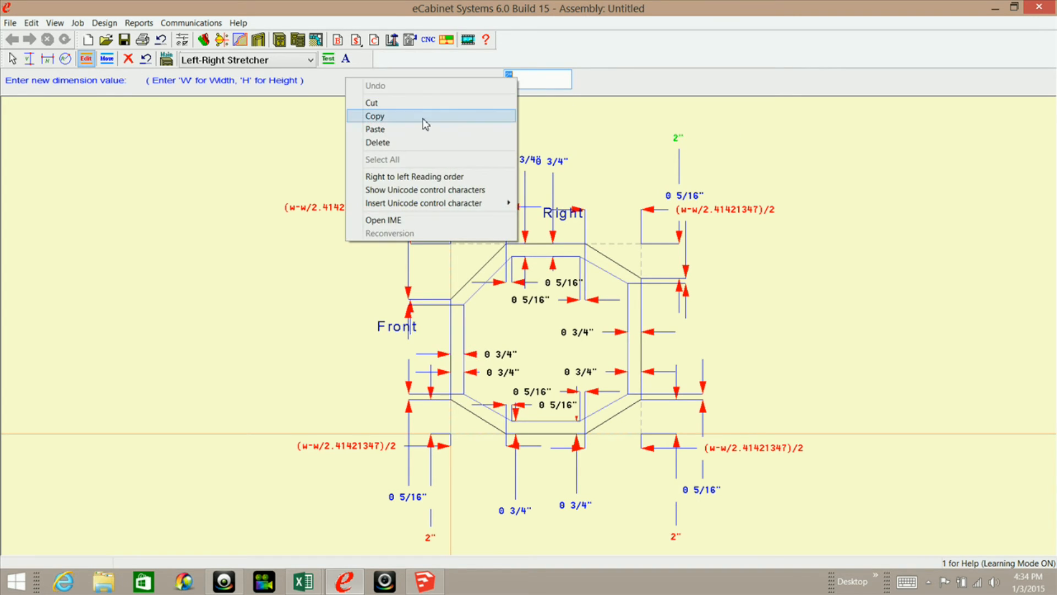
pyautogui.click(422, 129)
pyautogui.press('Return')
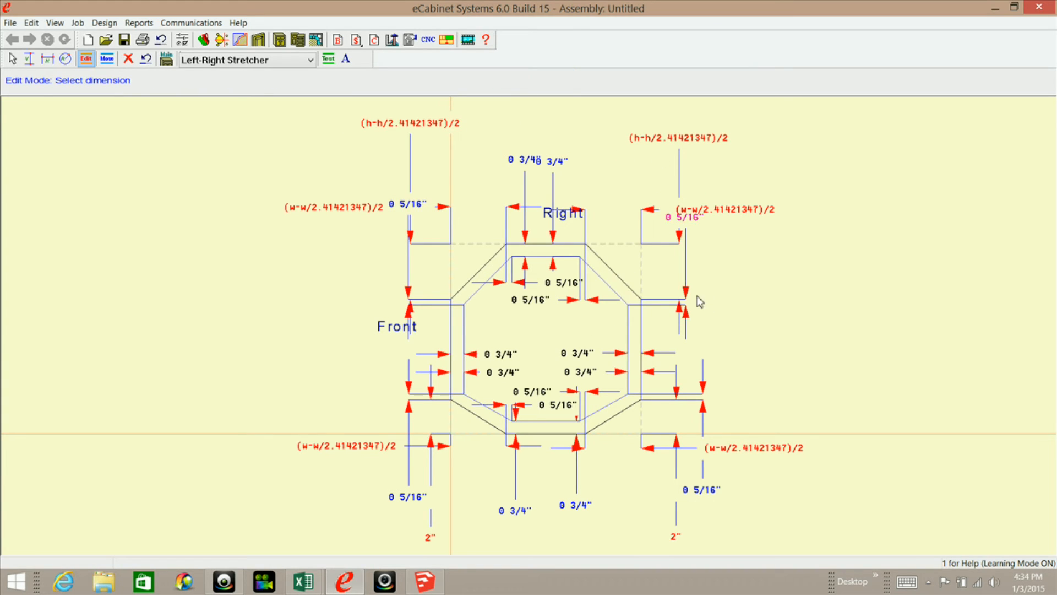
# Set both vertical corner constraints on the side opposite Right to (h-h/2.41421347)/2.
pyautogui.click(674, 536)
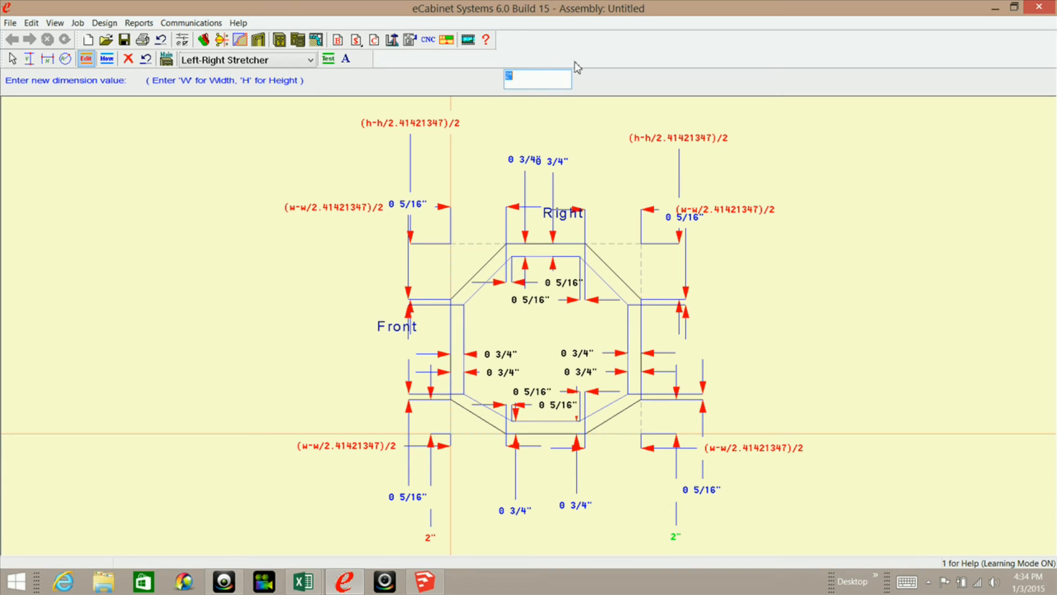
pyautogui.rightClick(509, 78)
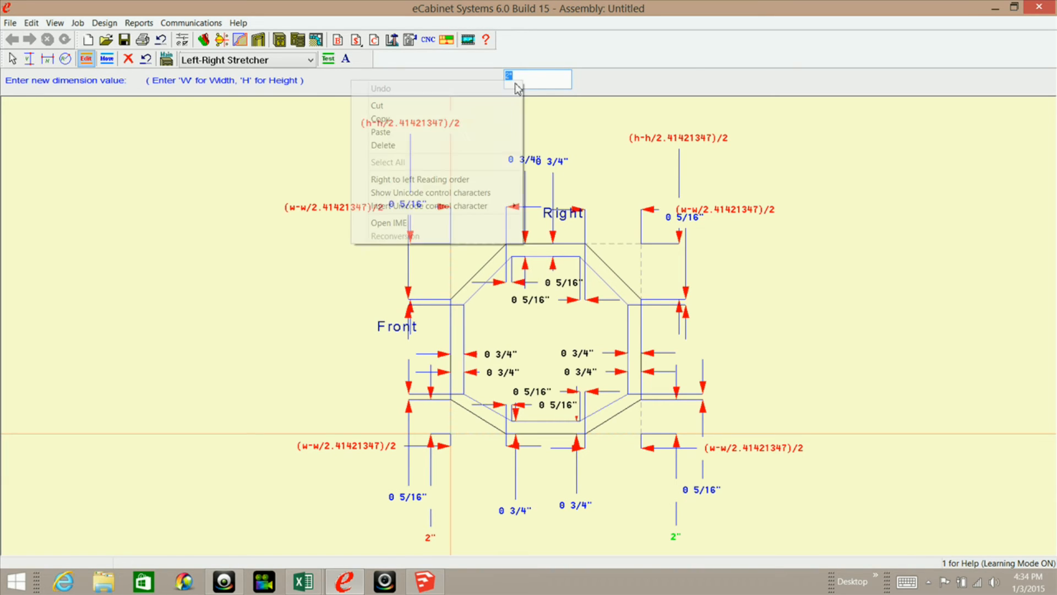
pyautogui.click(419, 132)
pyautogui.press('Return')
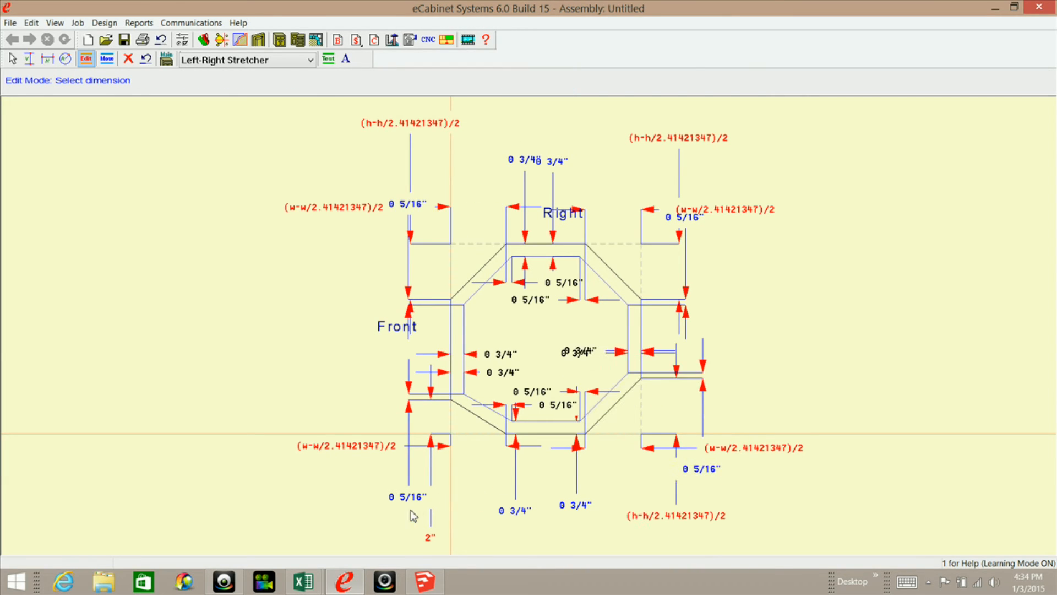
pyautogui.click(431, 541)
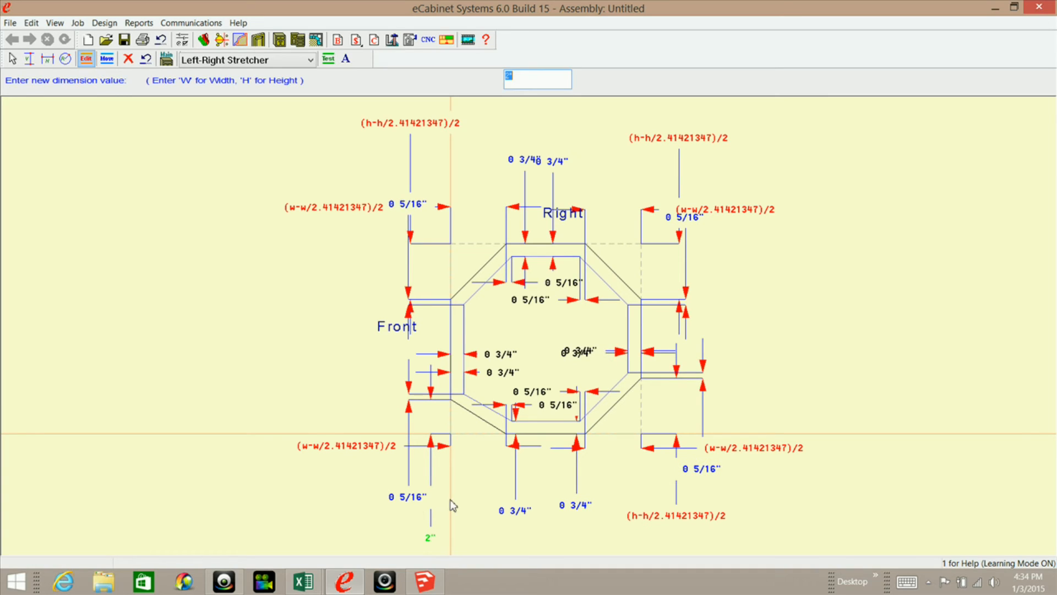
pyautogui.rightClick(514, 81)
pyautogui.click(422, 130)
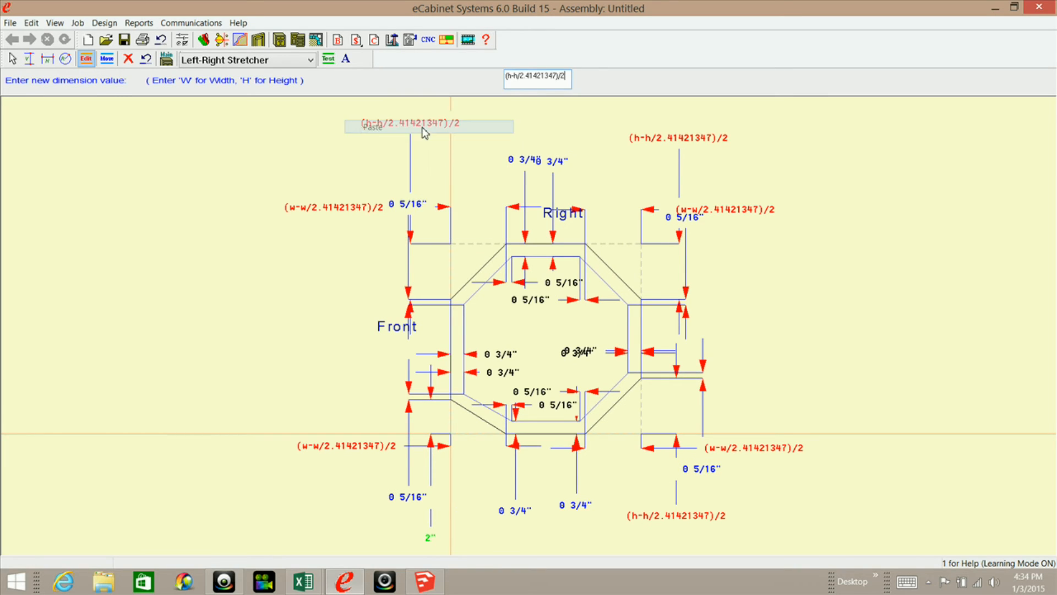
pyautogui.press('Return')
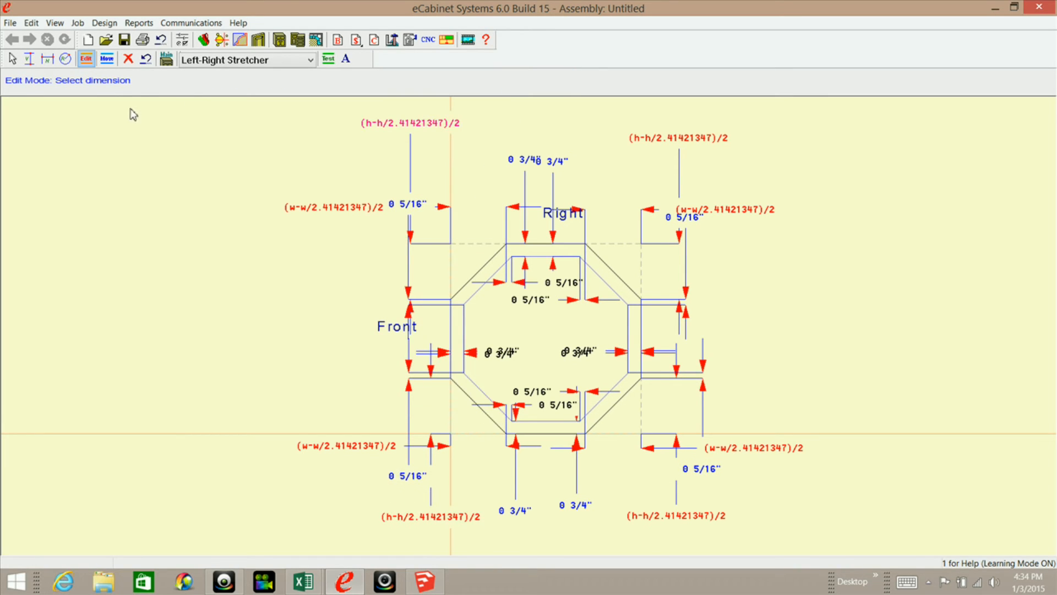
# Move the vertical 5/16" dimensions clear of the formula labels near the Front and back edges, and space out the outside 3/4" dimensions.
pyautogui.click(107, 59)
pyautogui.moveTo(413, 207); pyautogui.dragTo(438, 269)
pyautogui.moveTo(681, 224); pyautogui.dragTo(684, 178)
pyautogui.moveTo(693, 222); pyautogui.dragTo(653, 270)
pyautogui.moveTo(404, 485); pyautogui.dragTo(443, 427)
pyautogui.moveTo(707, 469); pyautogui.dragTo(687, 416)
pyautogui.moveTo(637, 268); pyautogui.dragTo(689, 274)
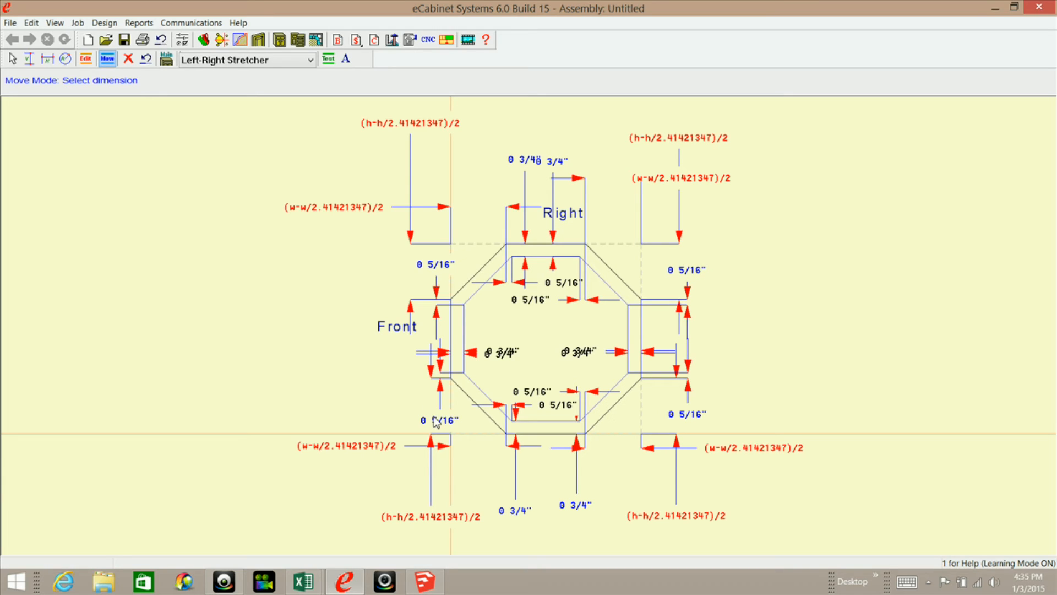
pyautogui.moveTo(437, 422); pyautogui.dragTo(439, 423)
pyautogui.moveTo(515, 511); pyautogui.dragTo(573, 494)
pyautogui.moveTo(555, 161); pyautogui.dragTo(566, 162)
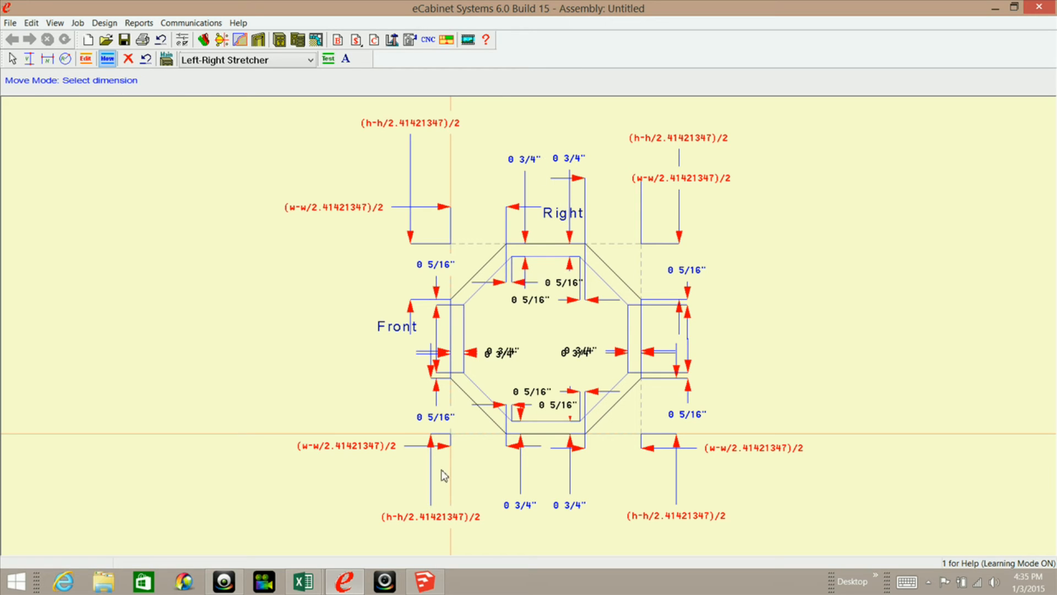
# Move the width and height formula dimensions clear of each other around the corners, and separate the overlapping 3/4" dimensions inside the octagon.
pyautogui.moveTo(417, 126); pyautogui.dragTo(392, 132)
pyautogui.moveTo(671, 153); pyautogui.dragTo(693, 136)
pyautogui.moveTo(688, 177); pyautogui.dragTo(764, 190)
pyautogui.moveTo(333, 218); pyautogui.dragTo(329, 196)
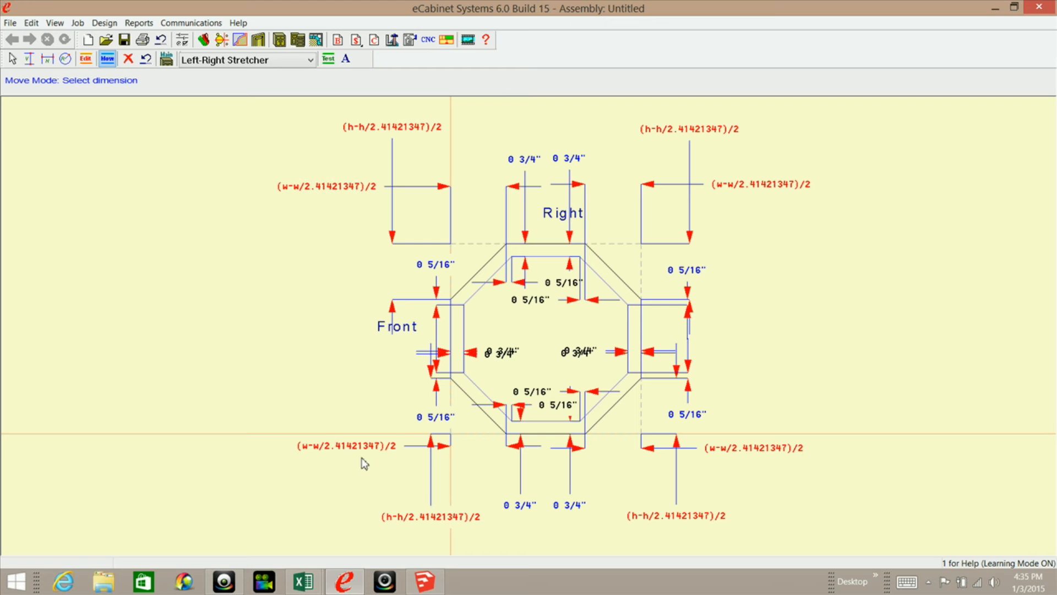
pyautogui.moveTo(358, 451); pyautogui.dragTo(344, 449)
pyautogui.moveTo(440, 512); pyautogui.dragTo(486, 517)
pyautogui.moveTo(684, 522); pyautogui.dragTo(677, 525)
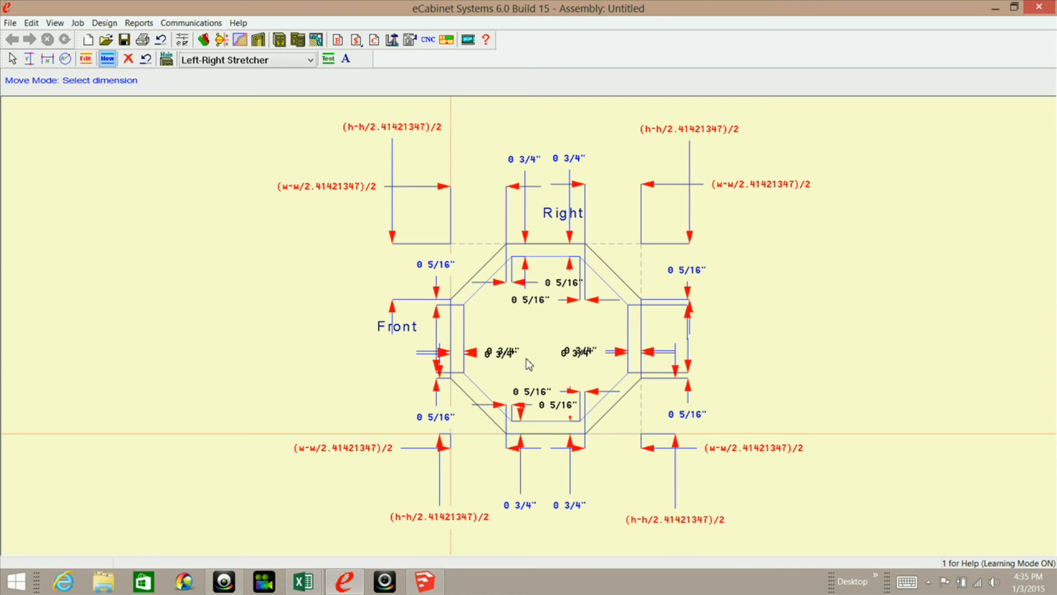
pyautogui.moveTo(515, 355)
pyautogui.mouseDown()
pyautogui.moveTo(512, 325)
pyautogui.moveTo(511, 361)
pyautogui.mouseUp()
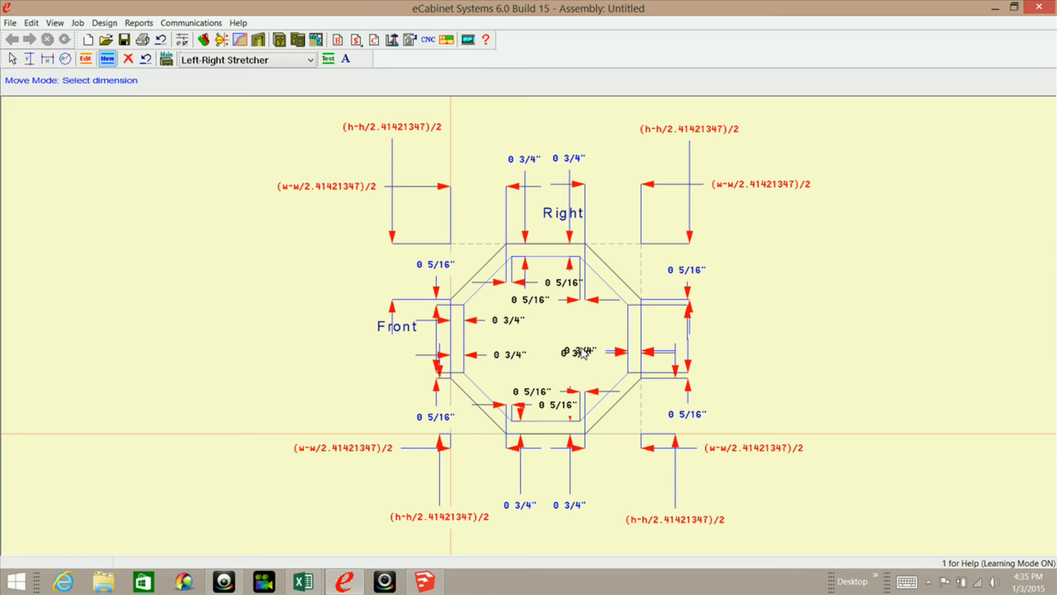
pyautogui.moveTo(581, 348)
pyautogui.mouseDown()
pyautogui.moveTo(579, 328)
pyautogui.moveTo(572, 360)
pyautogui.mouseUp()
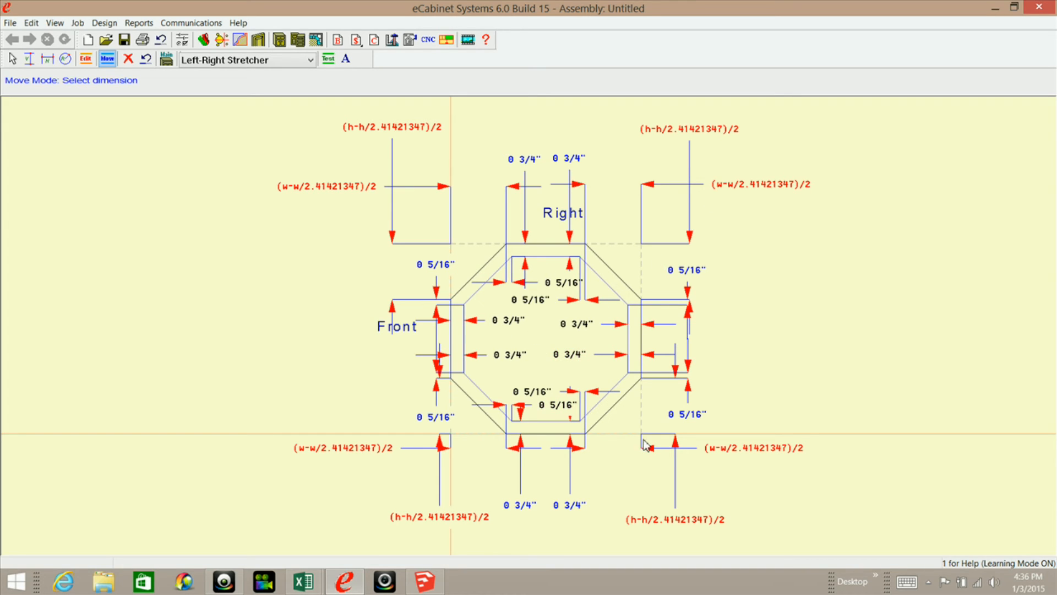
# Leave the constraint editing and apply the dimensions and constraints to the octagonal base.
pyautogui.click(166, 59)
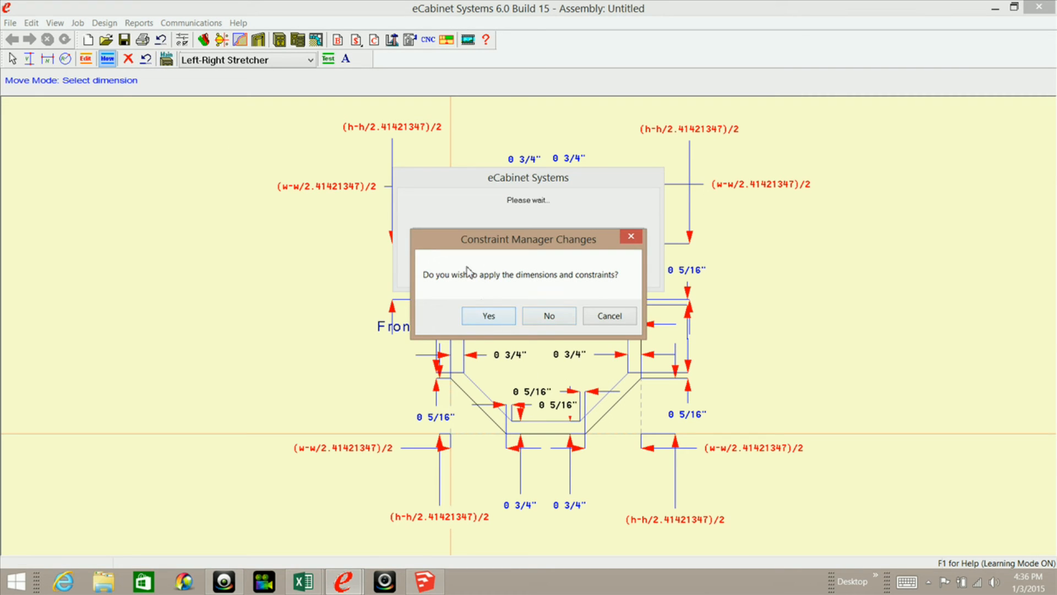
pyautogui.click(487, 317)
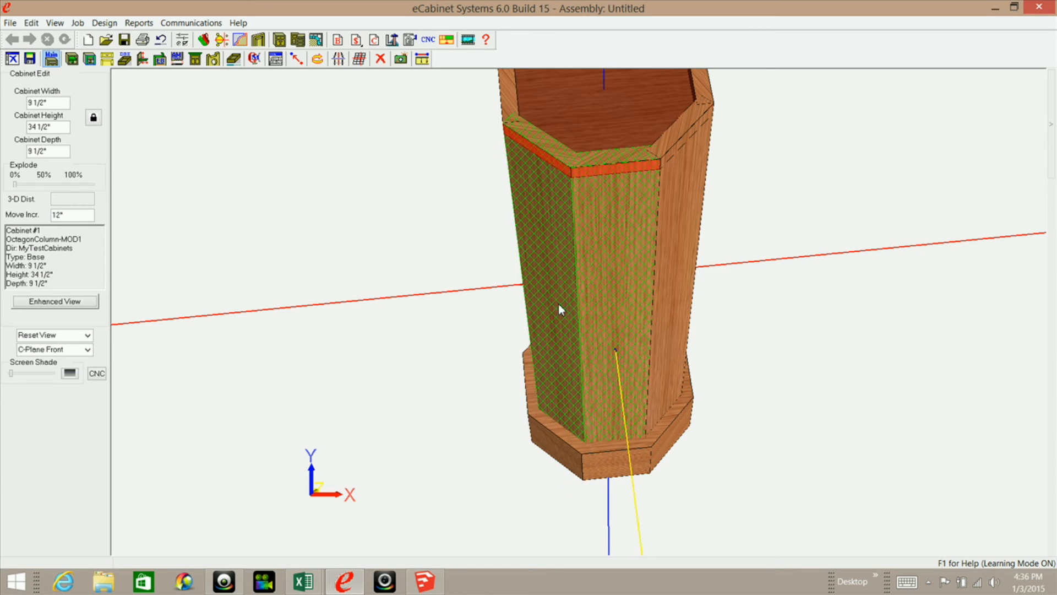
# Hide the two front column panels, examine the base and the column's interior from several angles, and unhide the panels.
pyautogui.click(555, 262)
pyautogui.moveTo(609, 425); pyautogui.dragTo(600, 291, button='middle')
pyautogui.scroll(5, 615, 373)
pyautogui.moveTo(613, 380); pyautogui.dragTo(651, 292, button='middle')
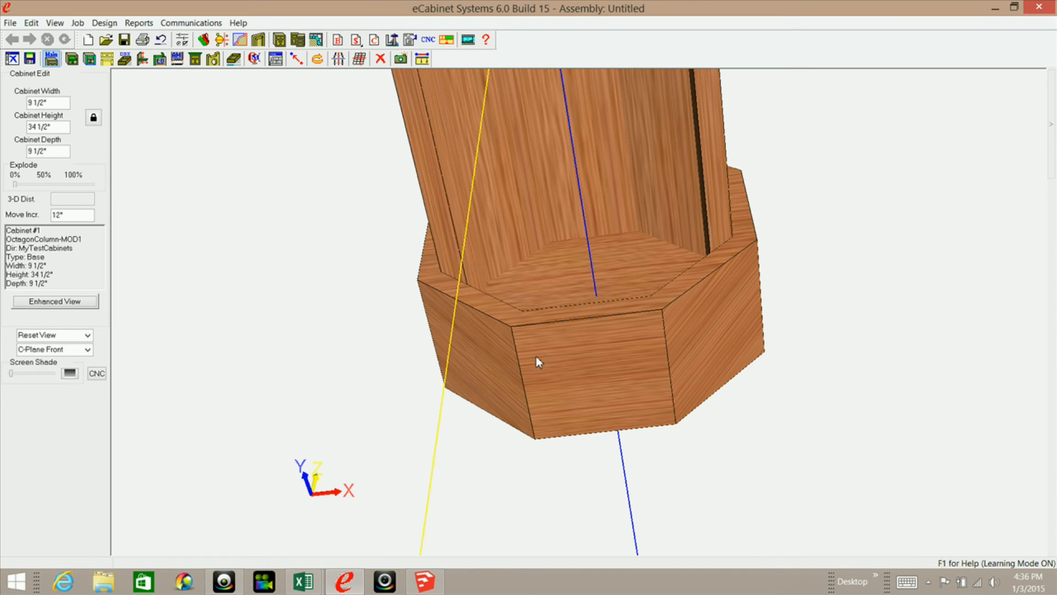
pyautogui.moveTo(559, 358); pyautogui.dragTo(448, 302, button='middle')
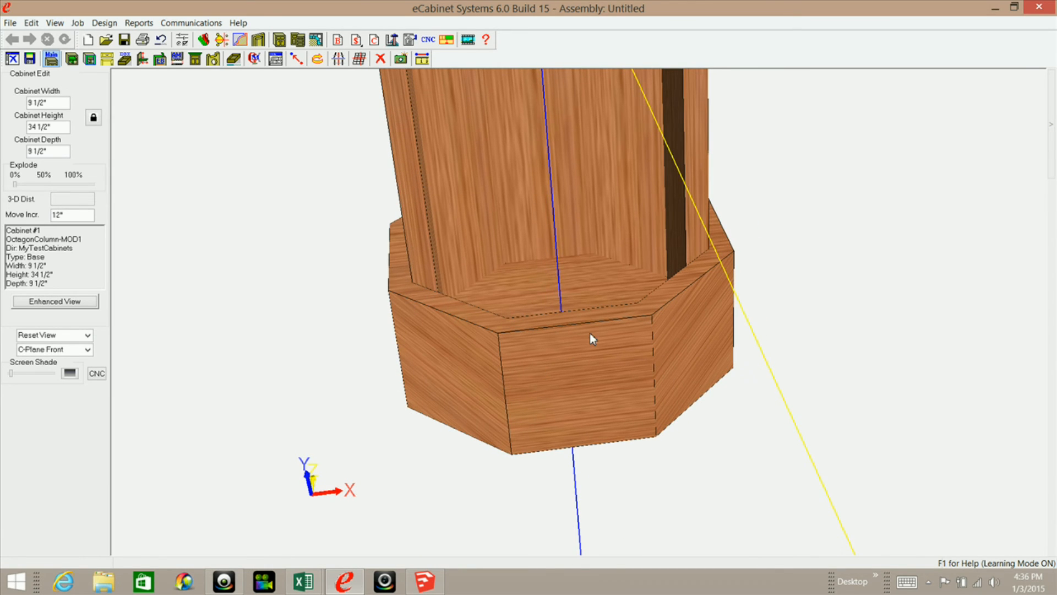
pyautogui.moveTo(586, 354); pyautogui.dragTo(556, 423, button='middle')
pyautogui.scroll(-4, 550, 402)
pyautogui.moveTo(566, 382); pyautogui.dragTo(553, 382, button='middle')
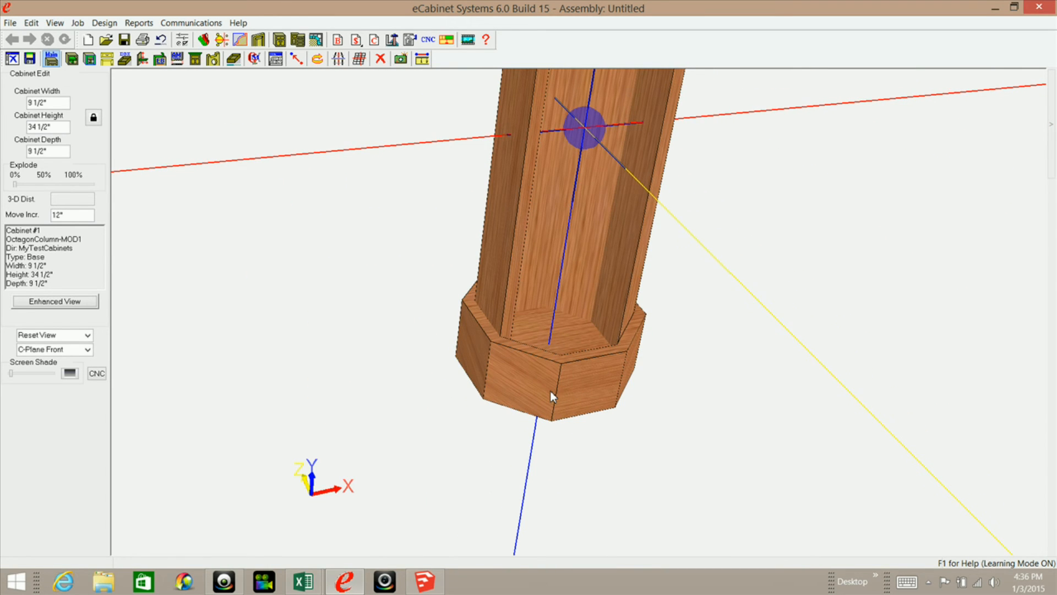
pyautogui.moveTo(550, 392)
pyautogui.press('u')
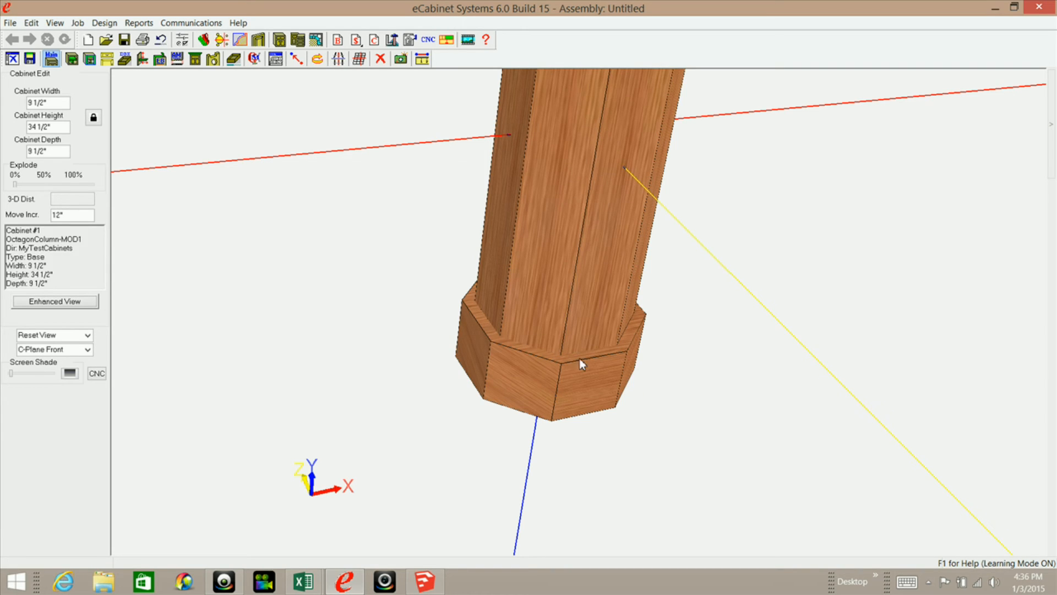
pyautogui.moveTo(540, 337); pyautogui.dragTo(538, 358, button='middle')
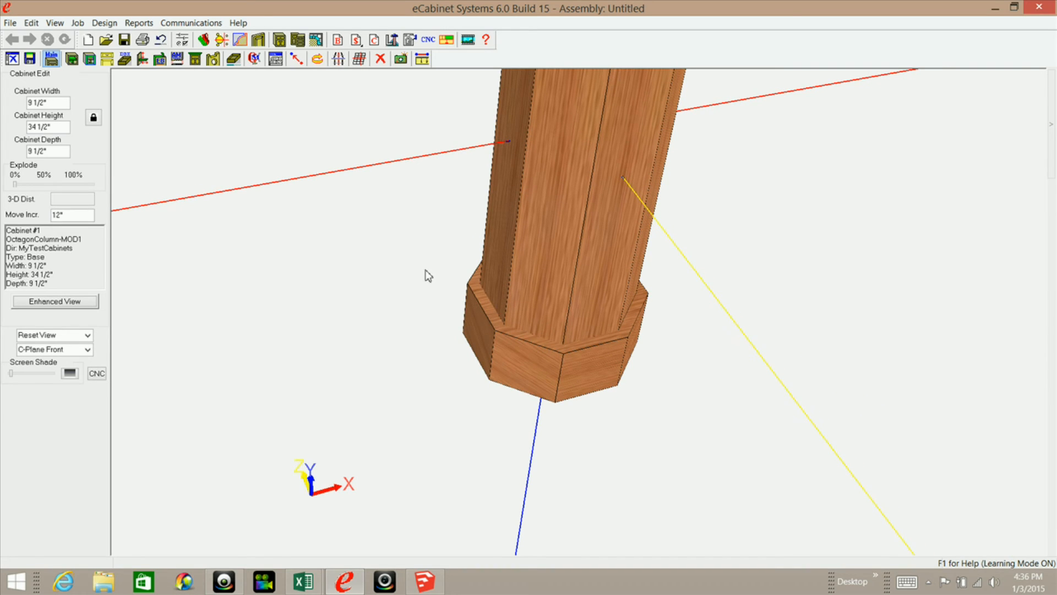
# Set both the cabinet width and the cabinet depth to 12".
pyautogui.moveTo(56, 102); pyautogui.dragTo(31, 103)
pyautogui.write('12')
pyautogui.moveTo(58, 150); pyautogui.dragTo(25, 151)
pyautogui.write('12')
pyautogui.press('Return')
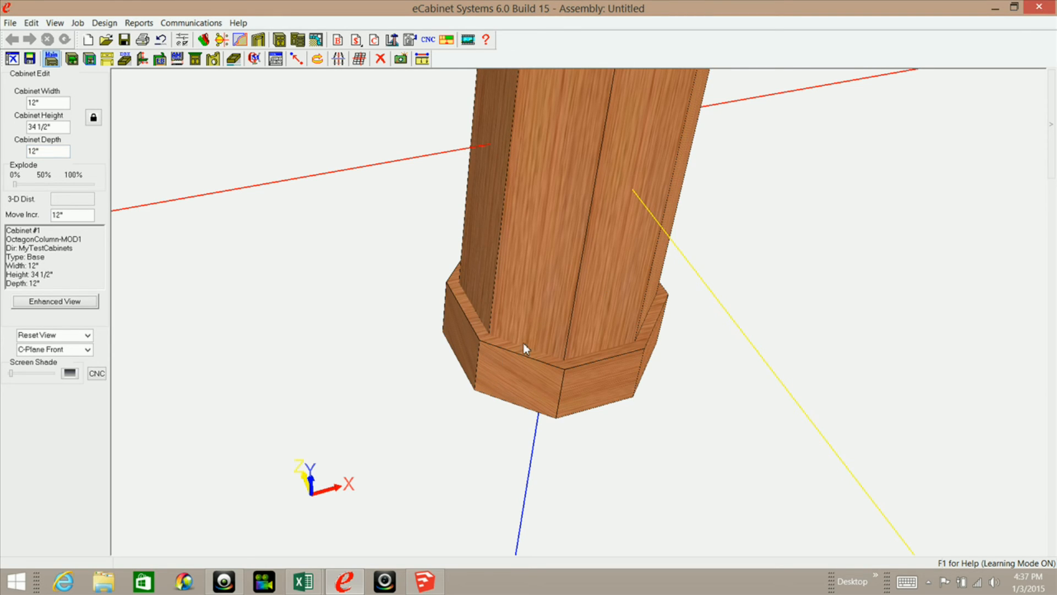
# Examine how the base fits around the front panels of the resized column.
pyautogui.click(529, 323)
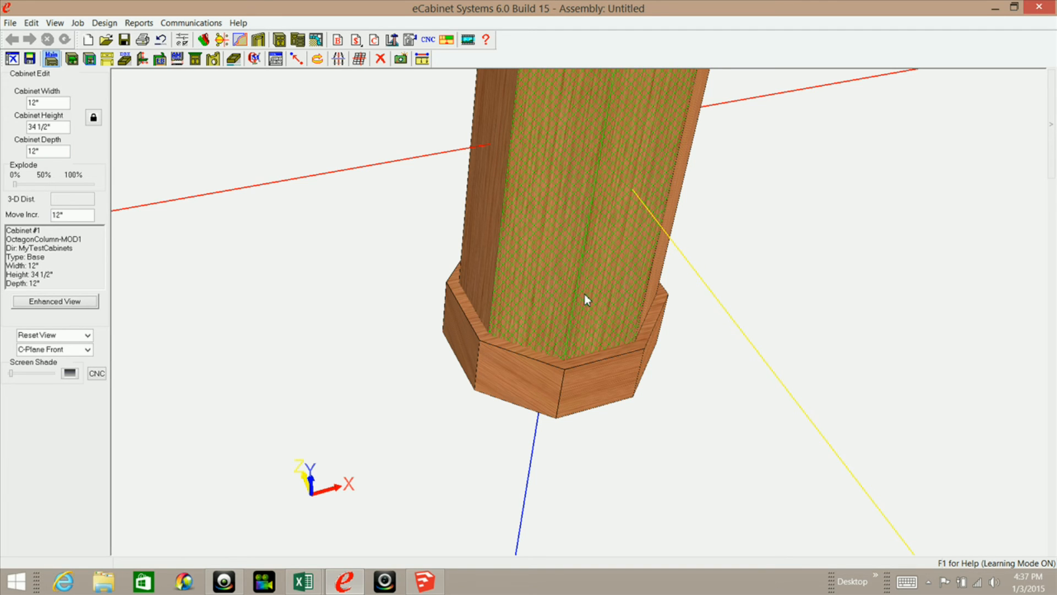
pyautogui.press('Delete')
pyautogui.moveTo(570, 349)
pyautogui.mouseDown(button='middle')
pyautogui.moveTo(567, 385)
pyautogui.moveTo(559, 373)
pyautogui.moveTo(552, 387)
pyautogui.moveTo(567, 394)
pyautogui.moveTo(559, 361)
pyautogui.mouseUp(button='middle')
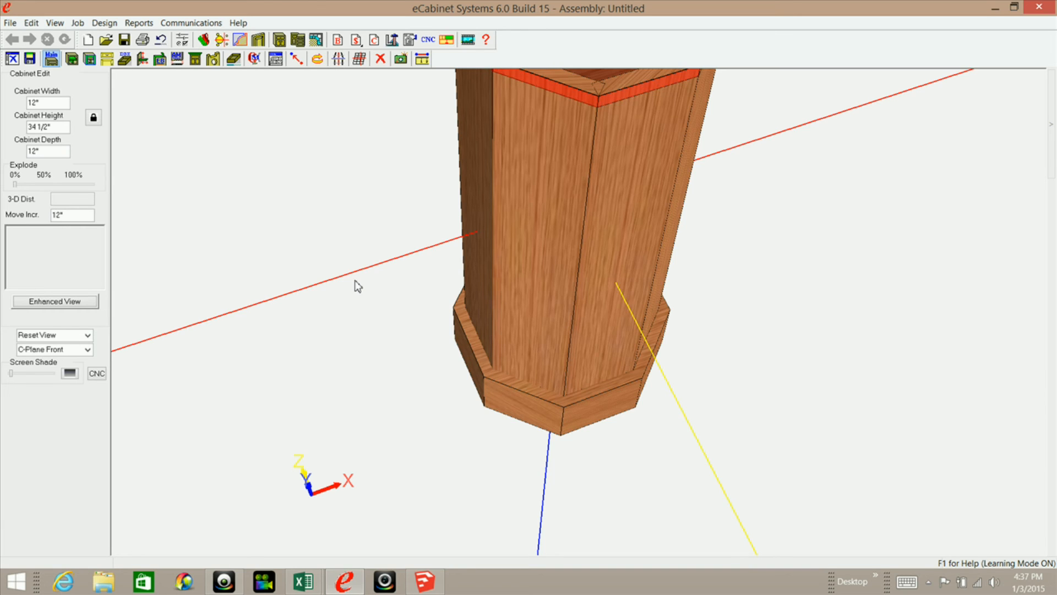
pyautogui.moveTo(495, 348); pyautogui.dragTo(486, 389, button='middle')
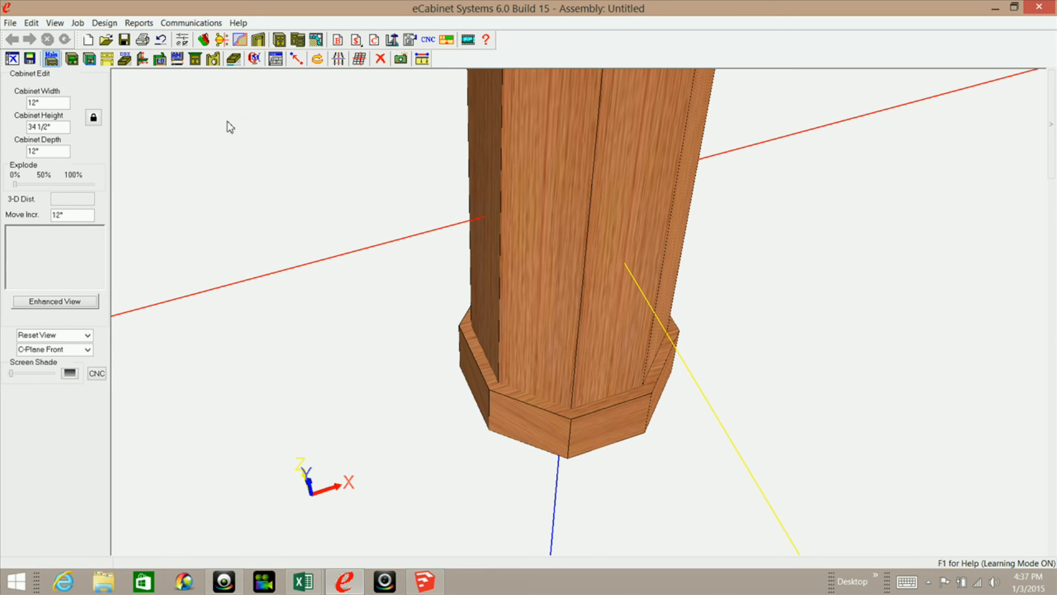
# Review the base stretcher's inset values and locks in the stretcher adjustment, and finish the adjustment.
pyautogui.click(142, 59)
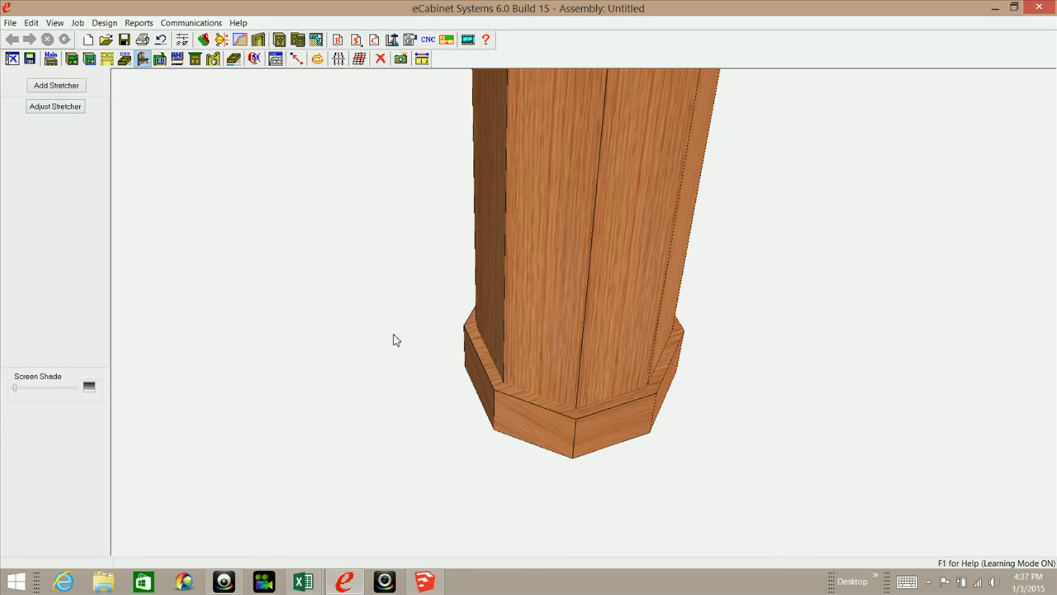
pyautogui.click(57, 107)
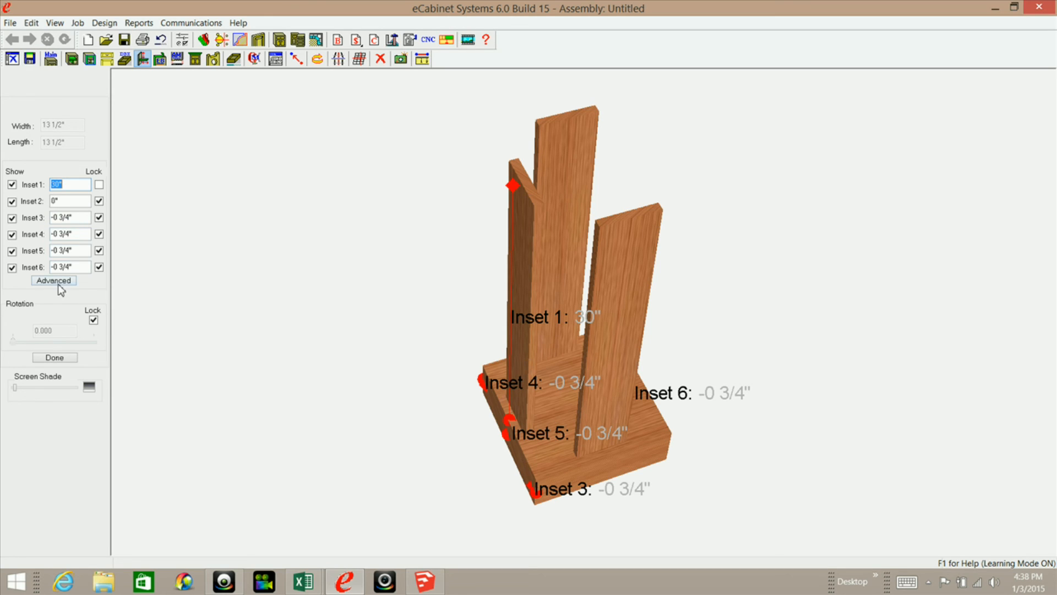
pyautogui.click(58, 358)
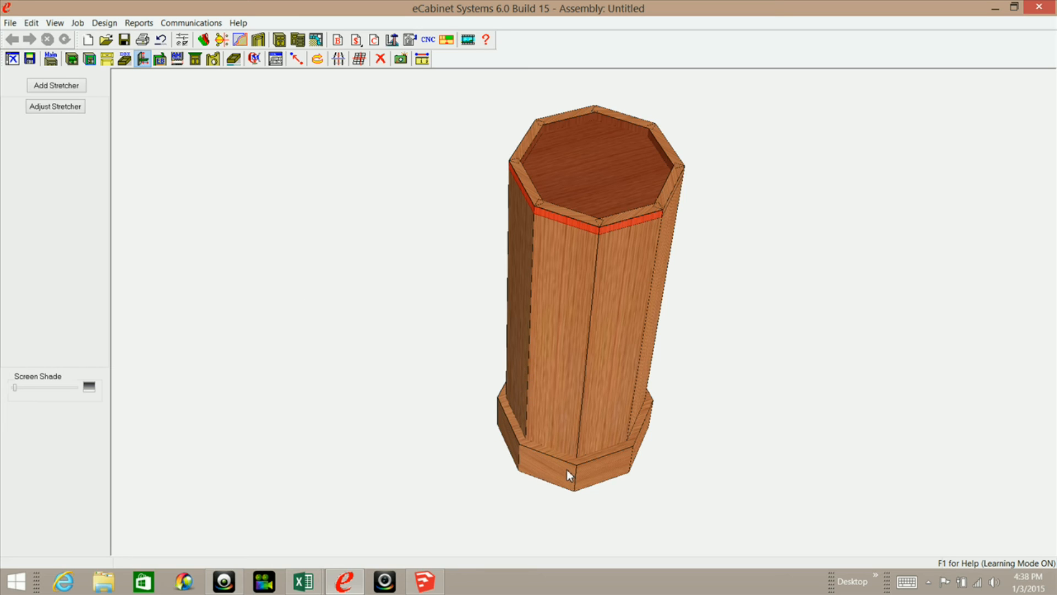
# Review the base stretcher's construction settings and the available stretcher materials, and cancel the settings.
pyautogui.scroll(5, 560, 474)
pyautogui.moveTo(568, 406); pyautogui.dragTo(562, 512, button='middle')
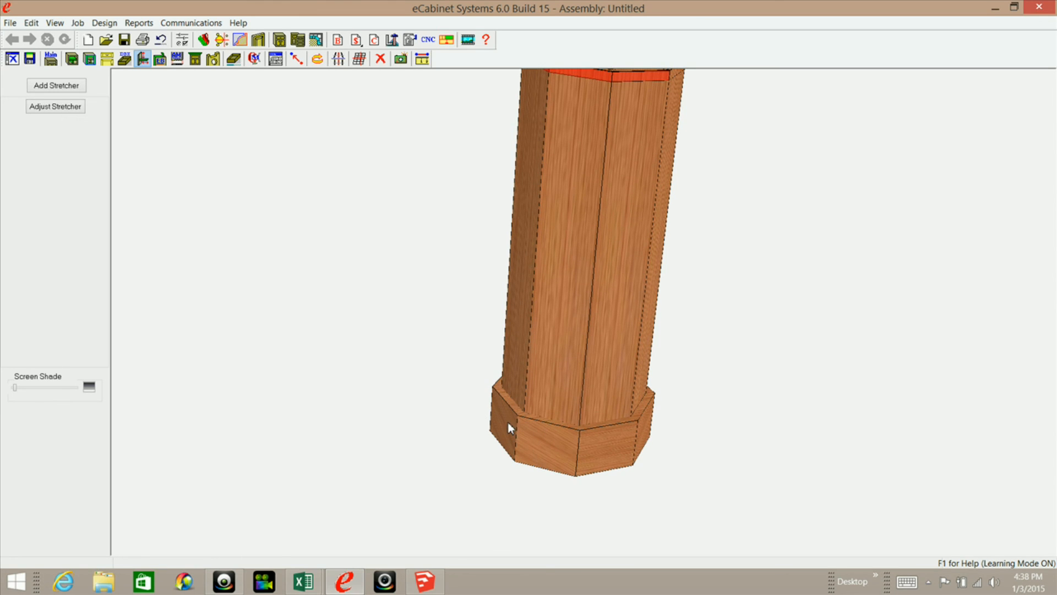
pyautogui.click(536, 447)
pyautogui.rightClick(401, 259)
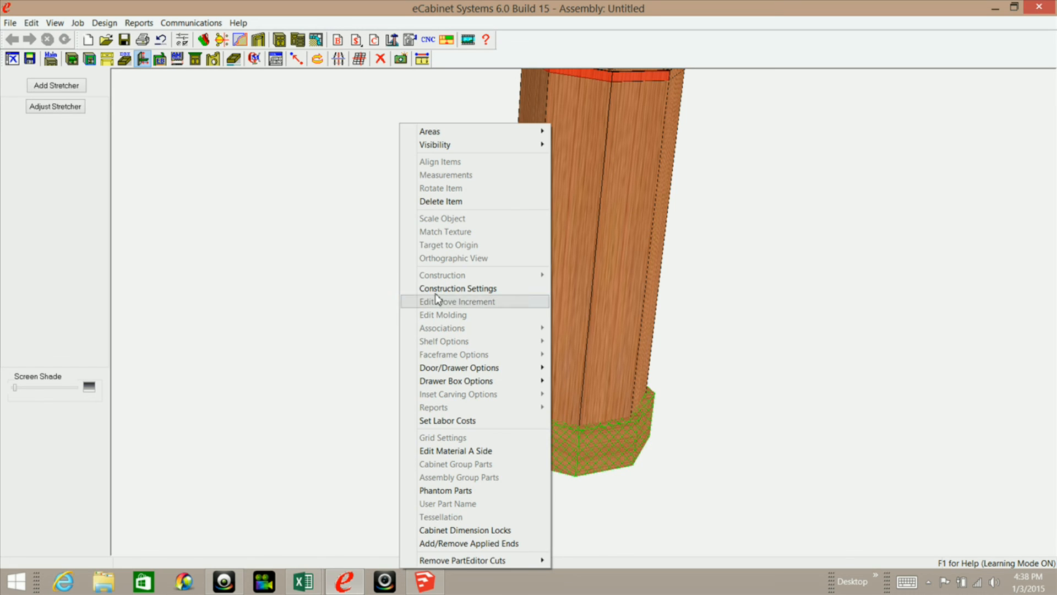
pyautogui.click(438, 288)
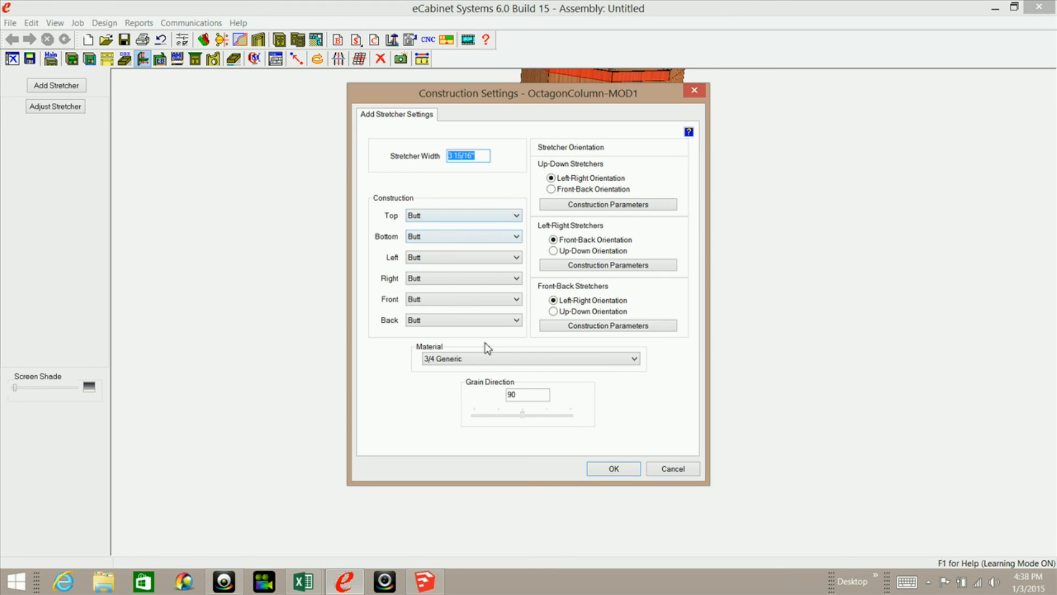
pyautogui.click(635, 358)
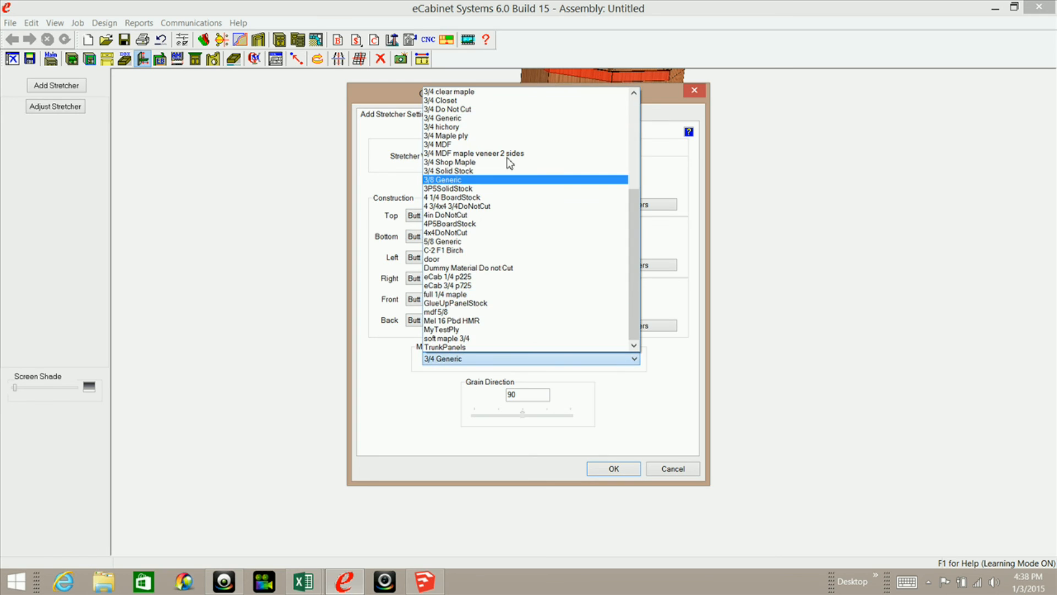
pyautogui.click(672, 468)
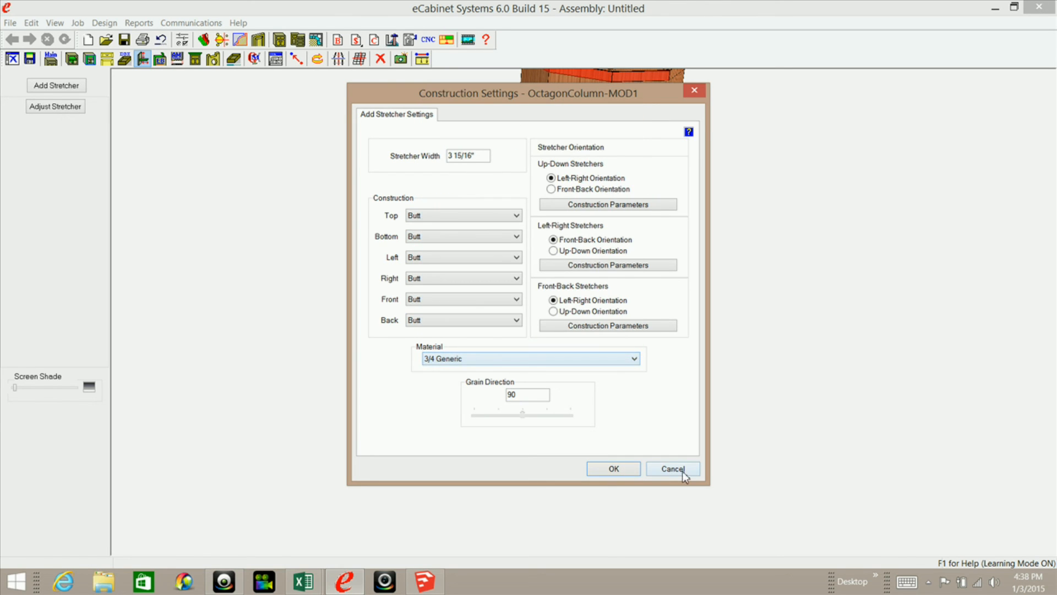
pyautogui.click(672, 468)
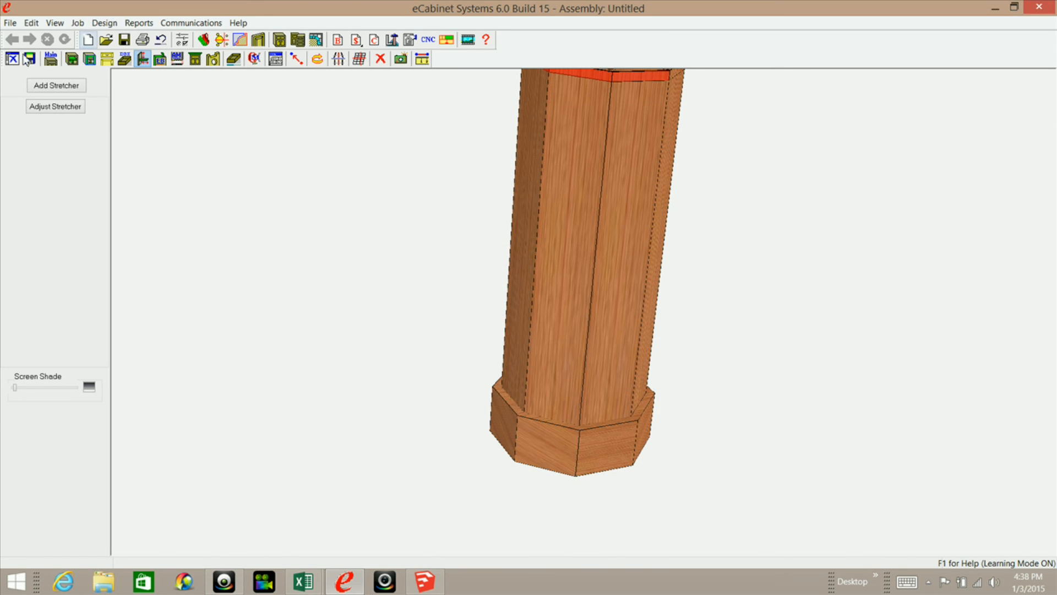
# Return to the main cabinet editing mode and examine the base from several sides.
pyautogui.click(50, 59)
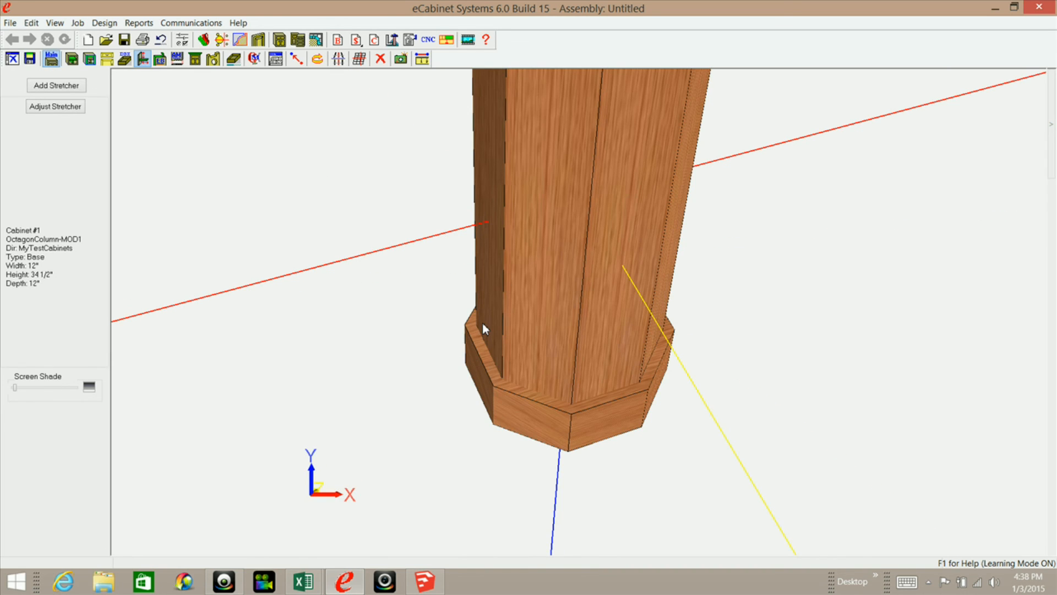
pyautogui.moveTo(595, 298); pyautogui.dragTo(519, 428, button='middle')
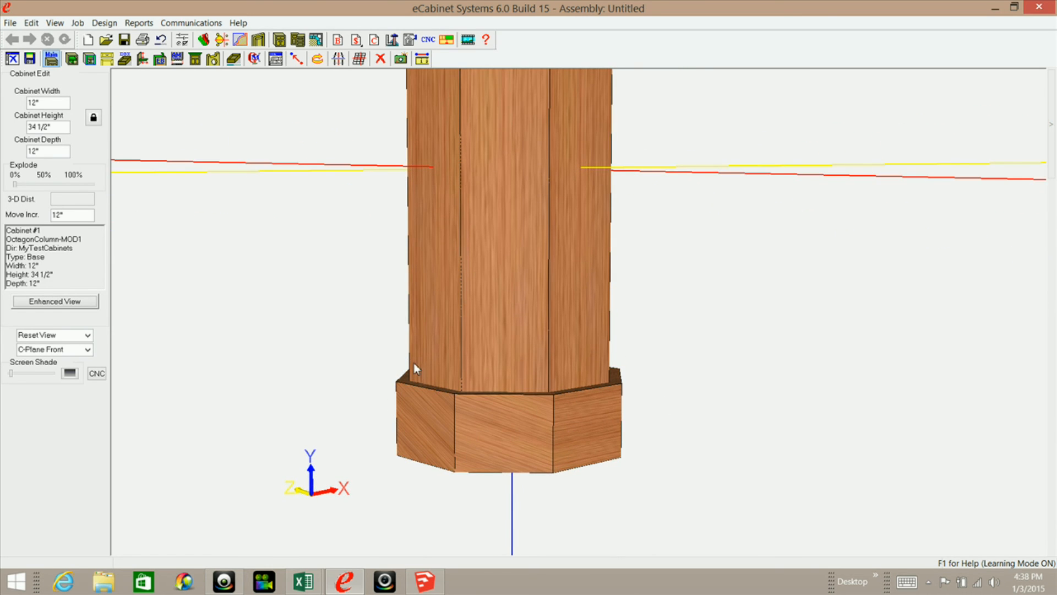
pyautogui.moveTo(458, 413); pyautogui.dragTo(444, 462, button='middle')
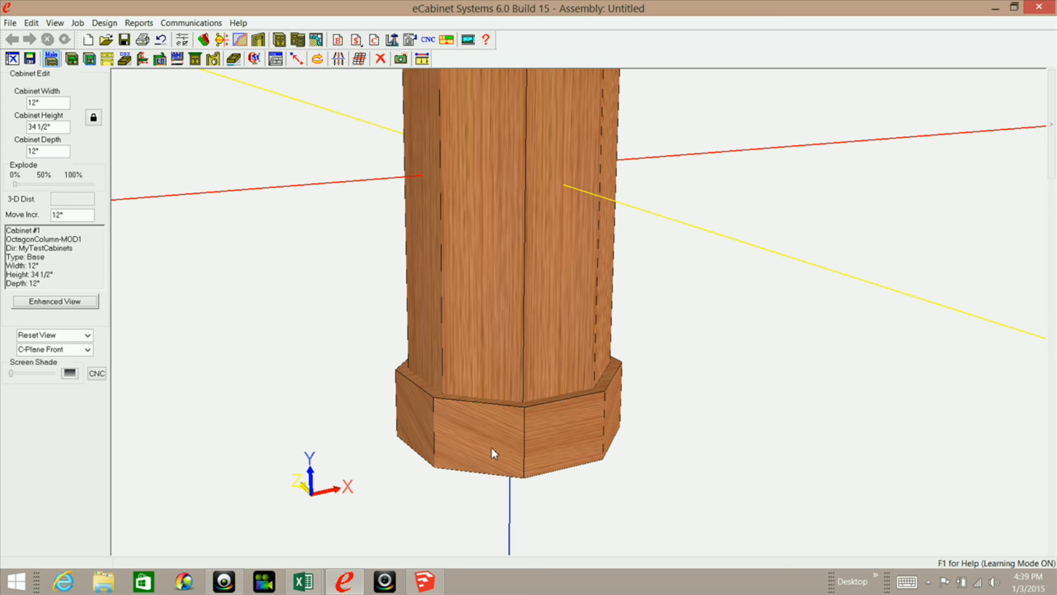
pyautogui.moveTo(493, 450); pyautogui.dragTo(461, 418, button='middle')
pyautogui.moveTo(372, 406); pyautogui.dragTo(464, 371, button='middle')
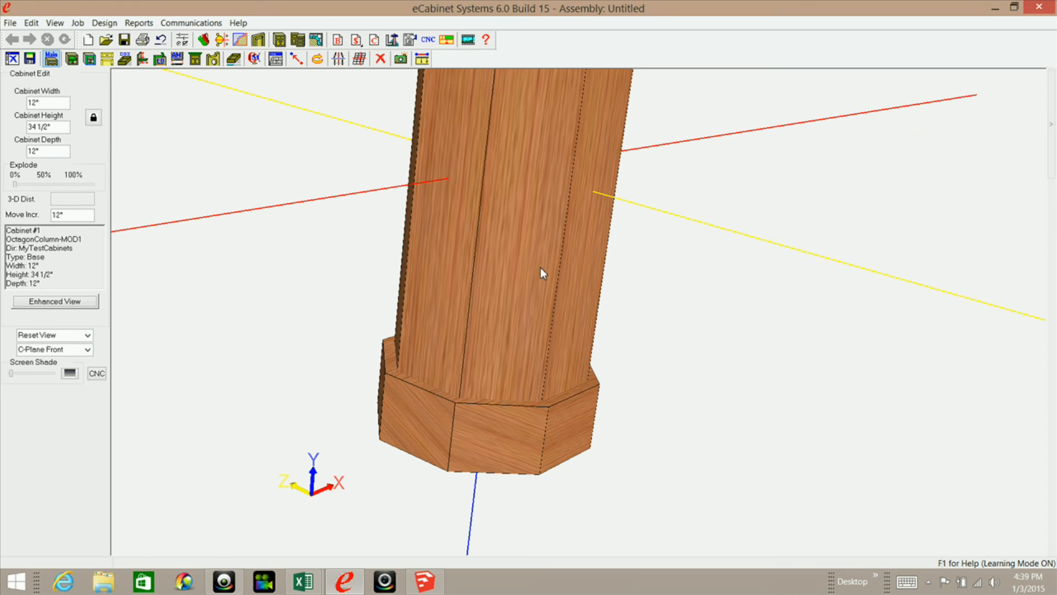
# Start a Global Item Modification and turn on Always Regen.
pyautogui.moveTo(1050, 124)
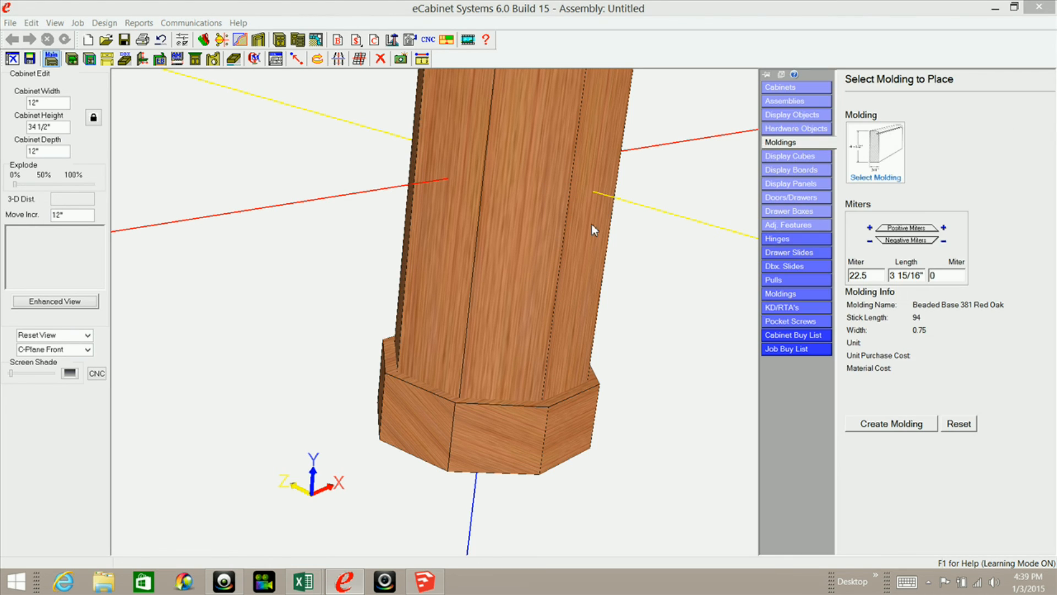
pyautogui.click(791, 231)
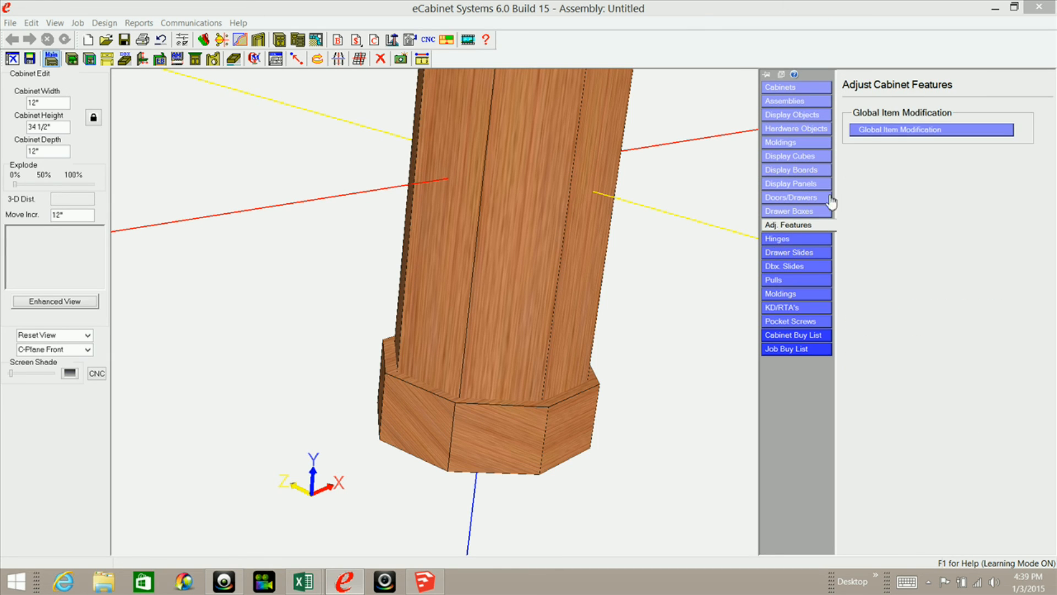
pyautogui.click(921, 130)
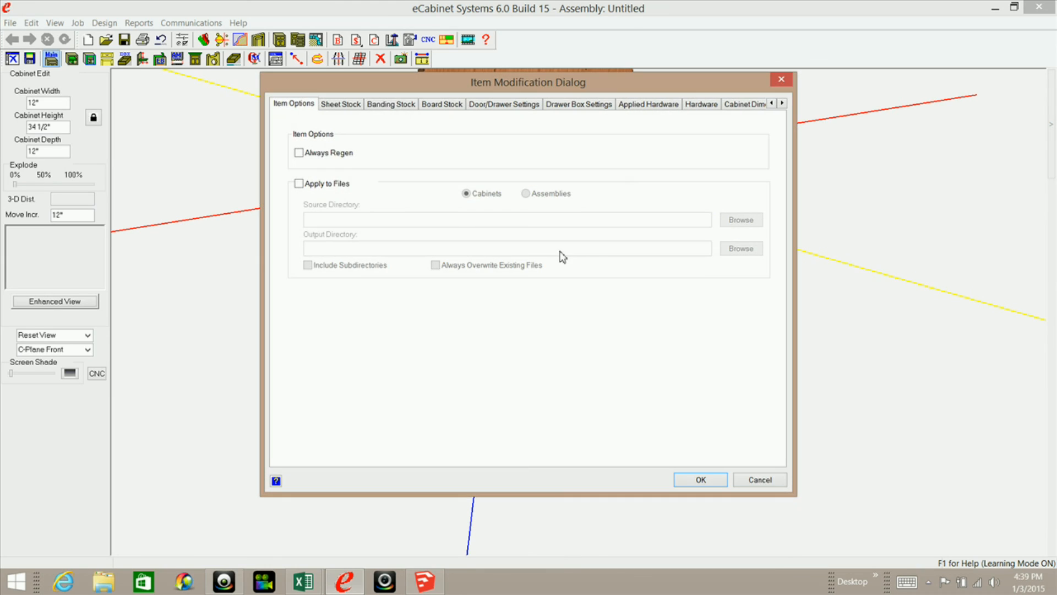
pyautogui.click(299, 153)
# Load the sheet stock used in the cabinet, replace 4P5BoardStock with 3 1/2 Solid Stock, and apply the modification.
pyautogui.click(346, 106)
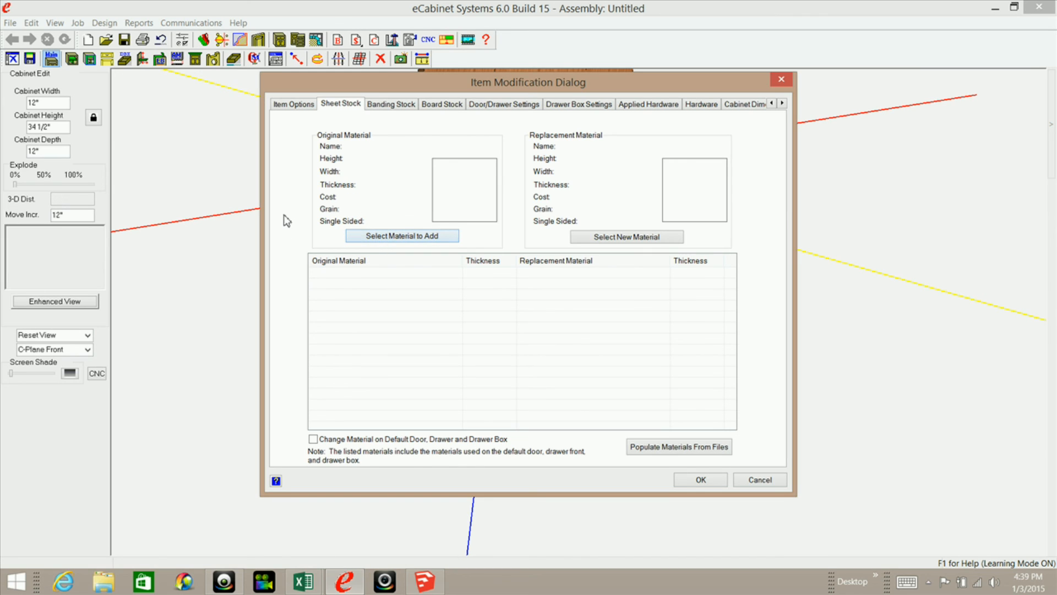
pyautogui.click(661, 451)
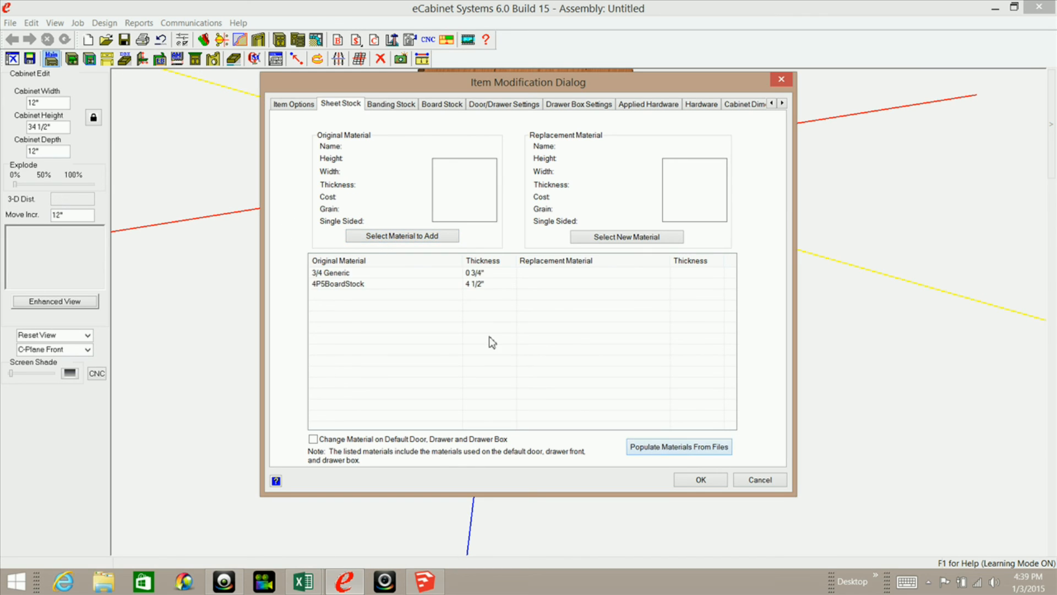
pyautogui.click(347, 286)
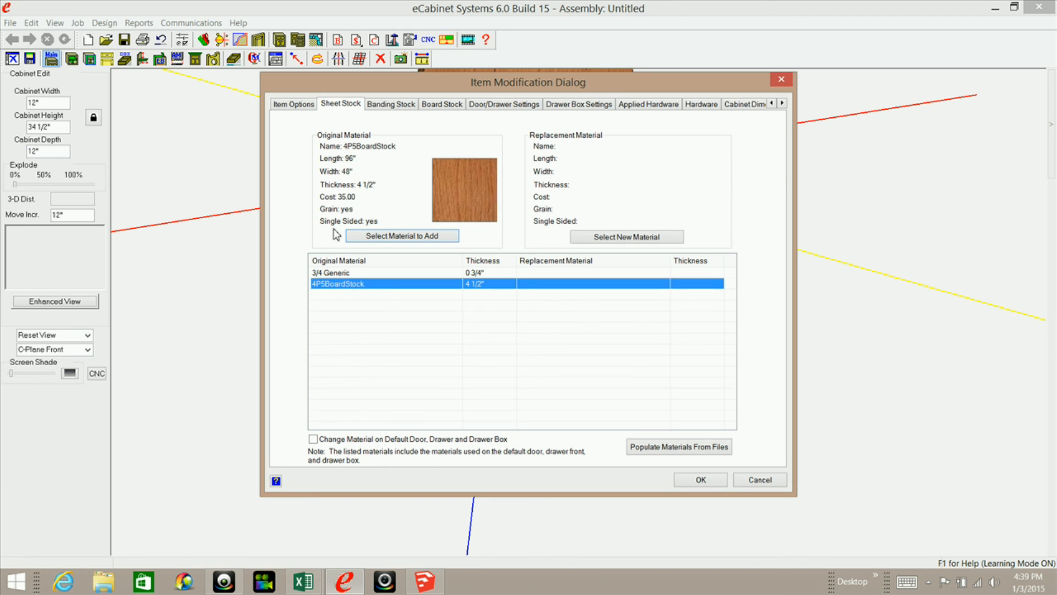
pyautogui.click(623, 237)
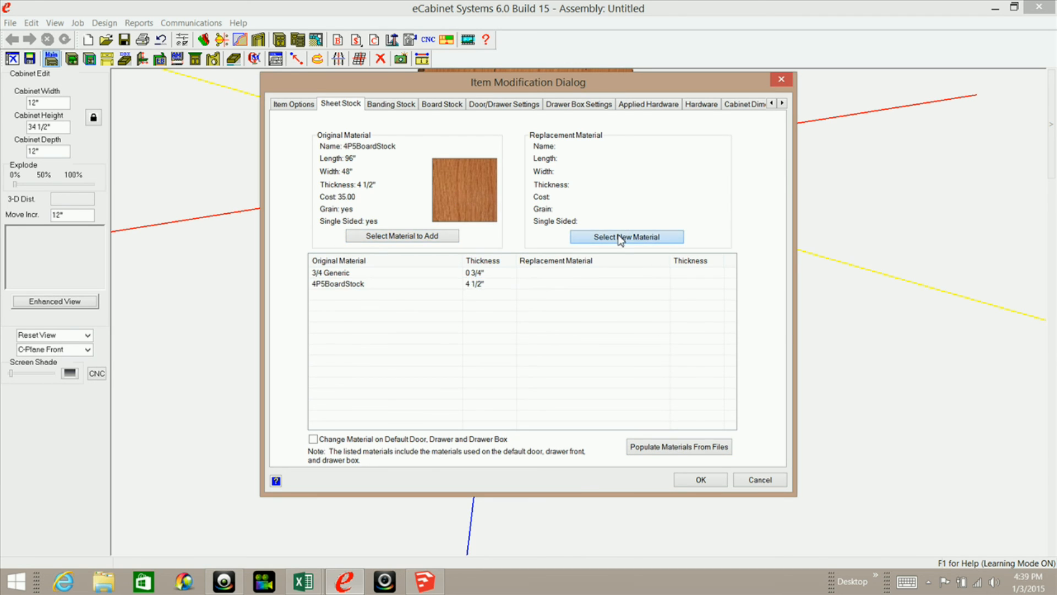
pyautogui.moveTo(759, 286); pyautogui.dragTo(755, 309)
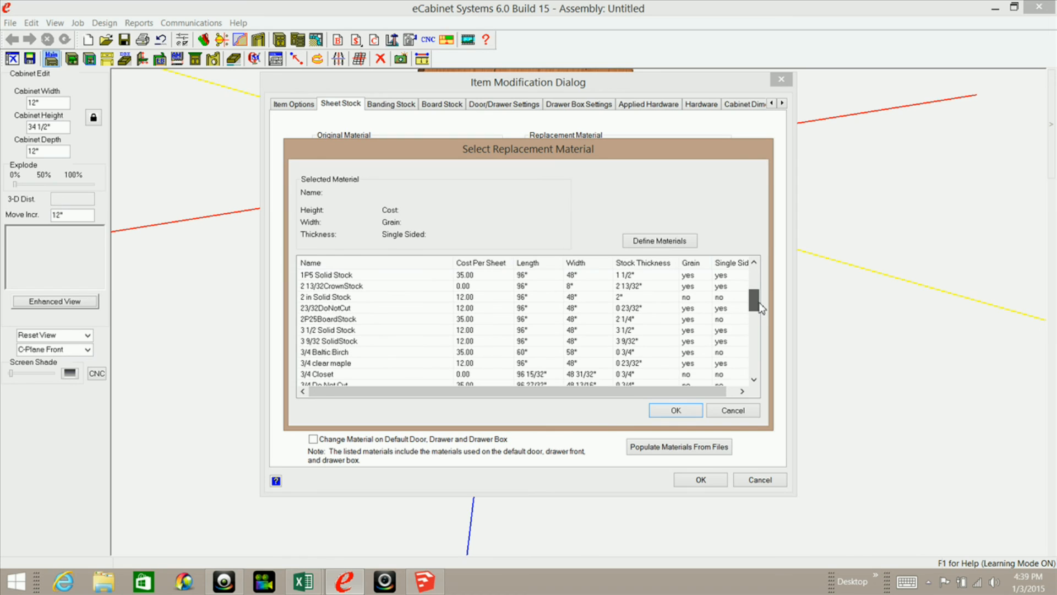
pyautogui.click(319, 331)
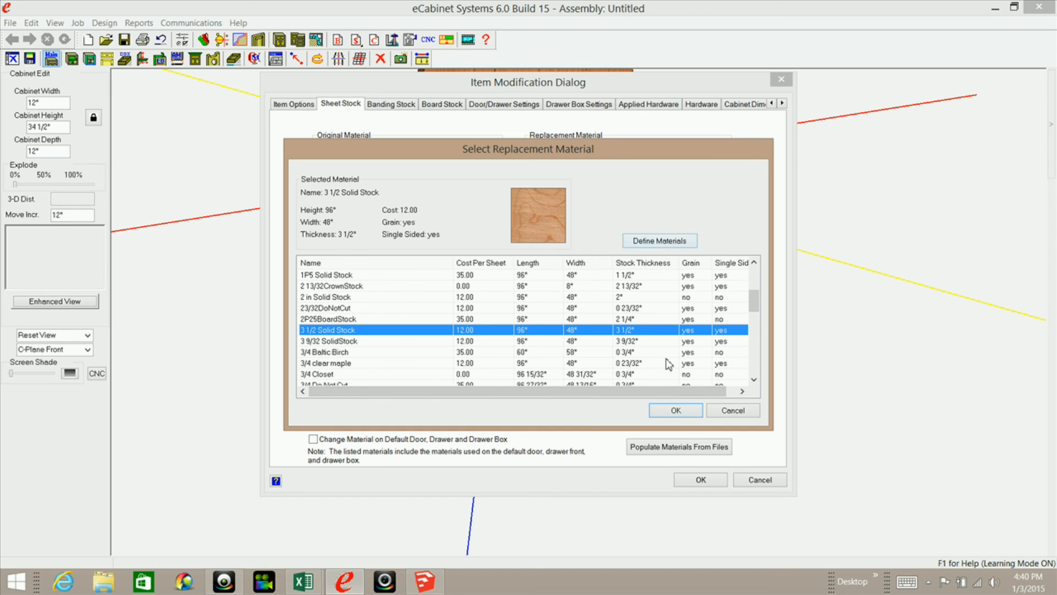
pyautogui.click(680, 410)
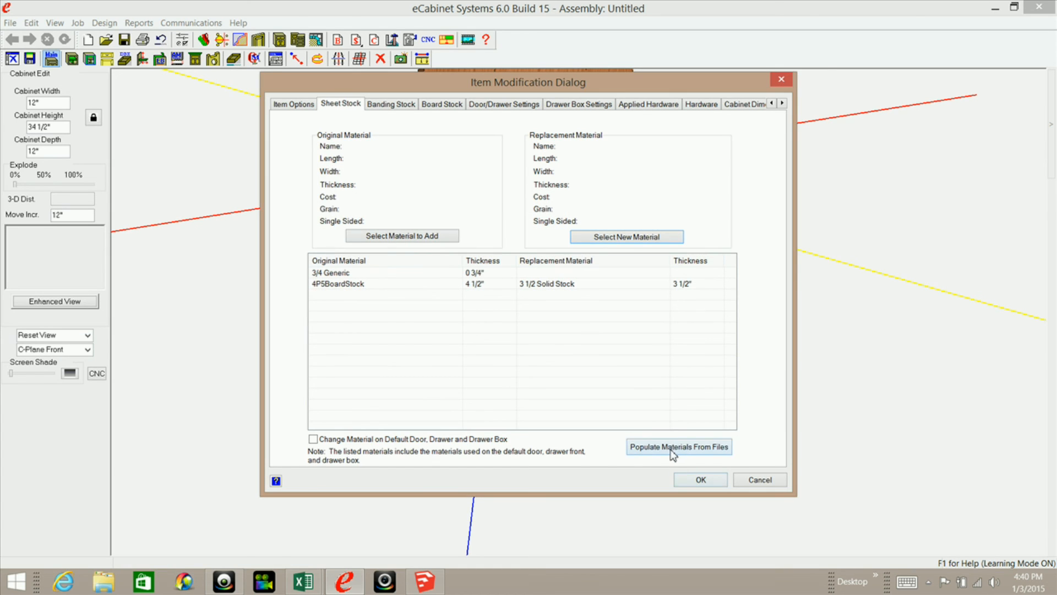
pyautogui.click(700, 479)
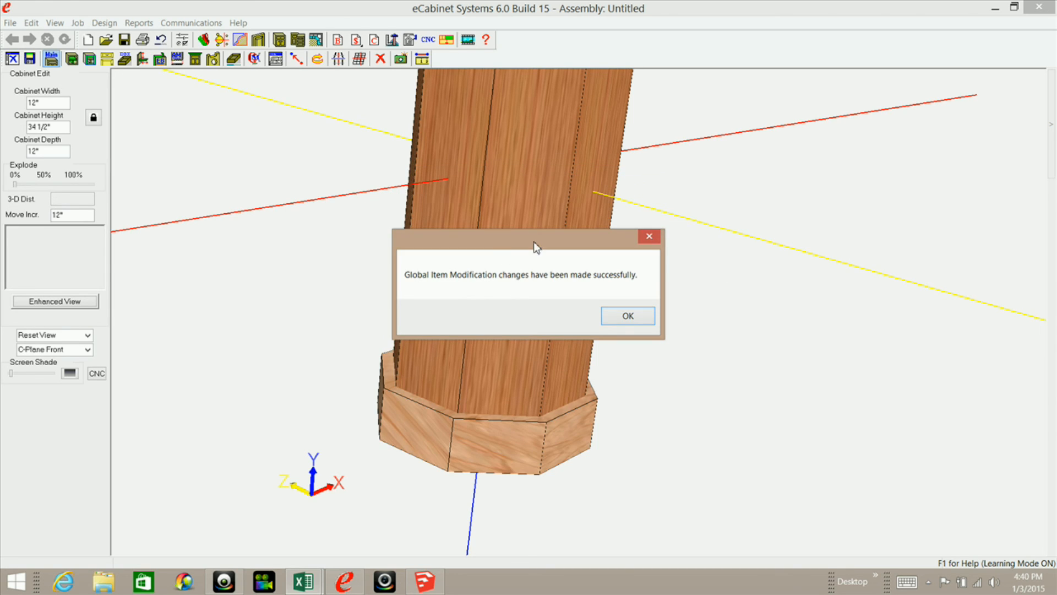
# Acknowledge the completed global modification and examine the base around the octagon column from several sides.
pyautogui.click(628, 316)
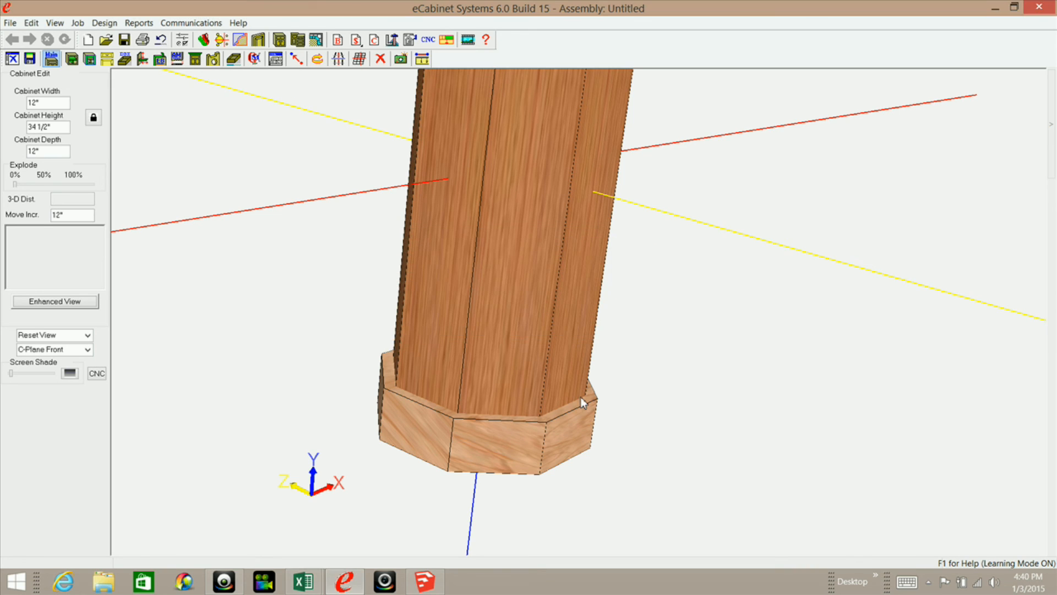
pyautogui.moveTo(507, 434); pyautogui.dragTo(367, 413, button='middle')
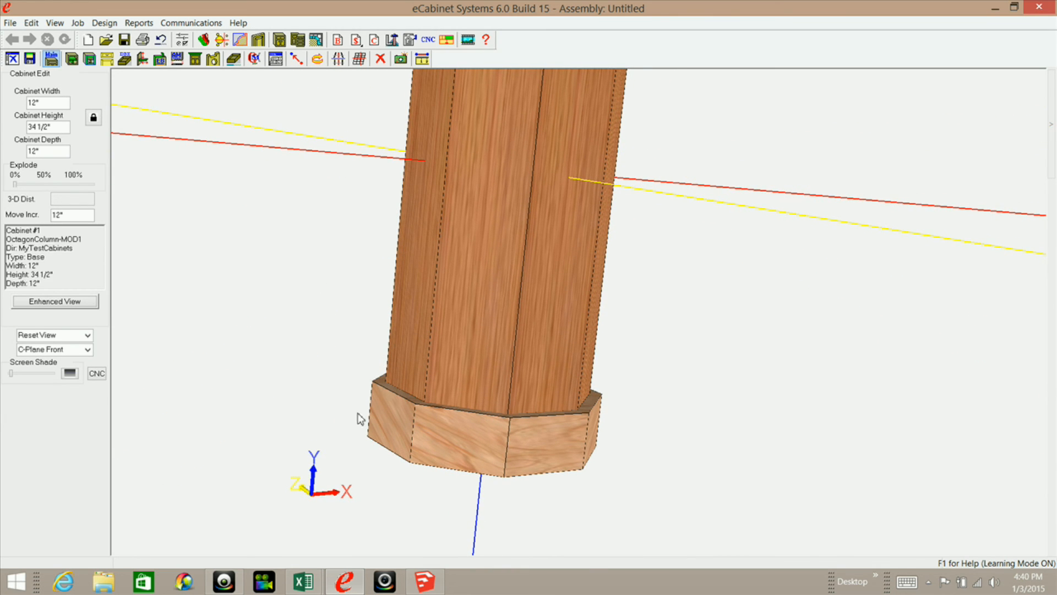
pyautogui.moveTo(382, 432); pyautogui.dragTo(553, 465, button='middle')
pyautogui.moveTo(501, 424); pyautogui.dragTo(509, 410, button='middle')
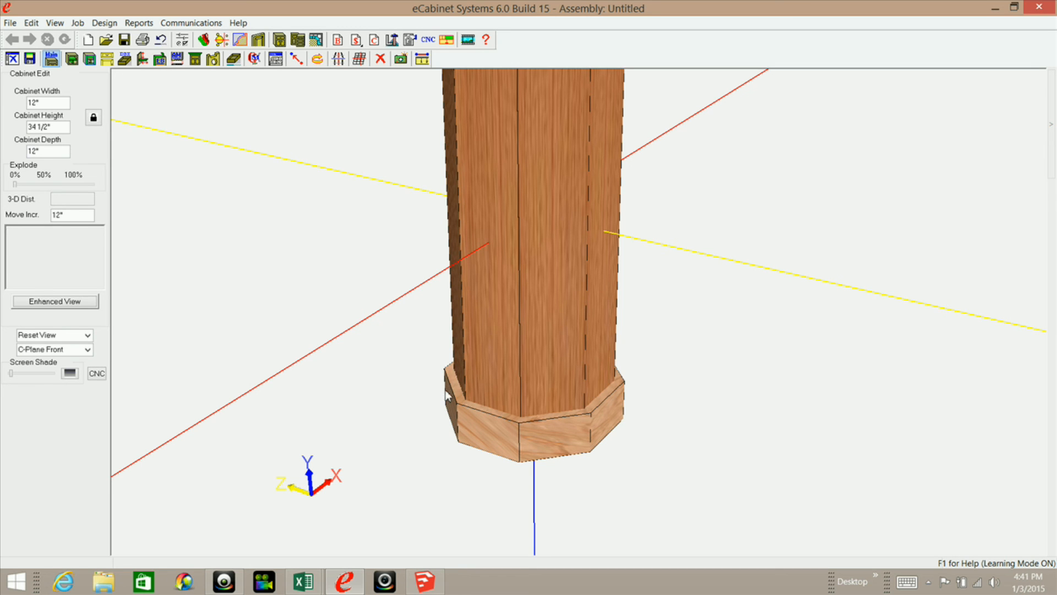
pyautogui.moveTo(499, 309); pyautogui.dragTo(569, 306, button='middle')
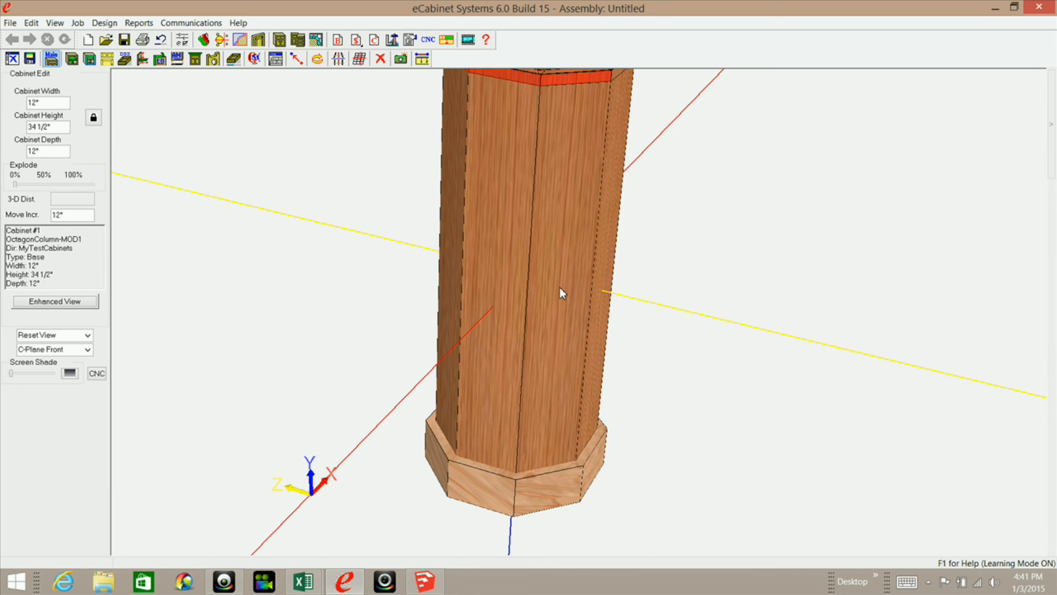
# Review the molding placement options, and inspect the column from above along with the part information at its top.
pyautogui.moveTo(1050, 129)
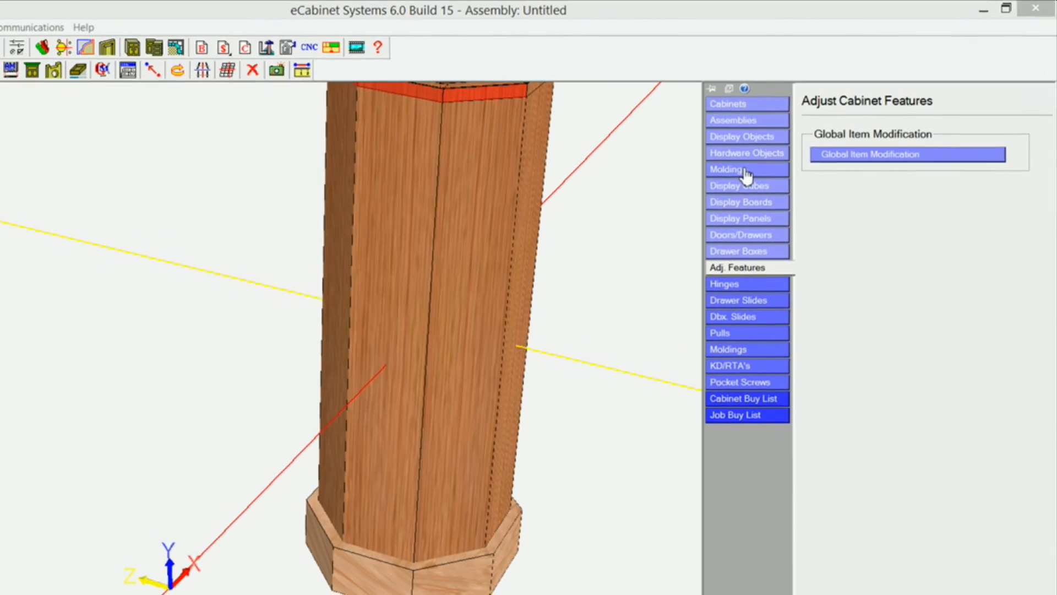
pyautogui.click(745, 171)
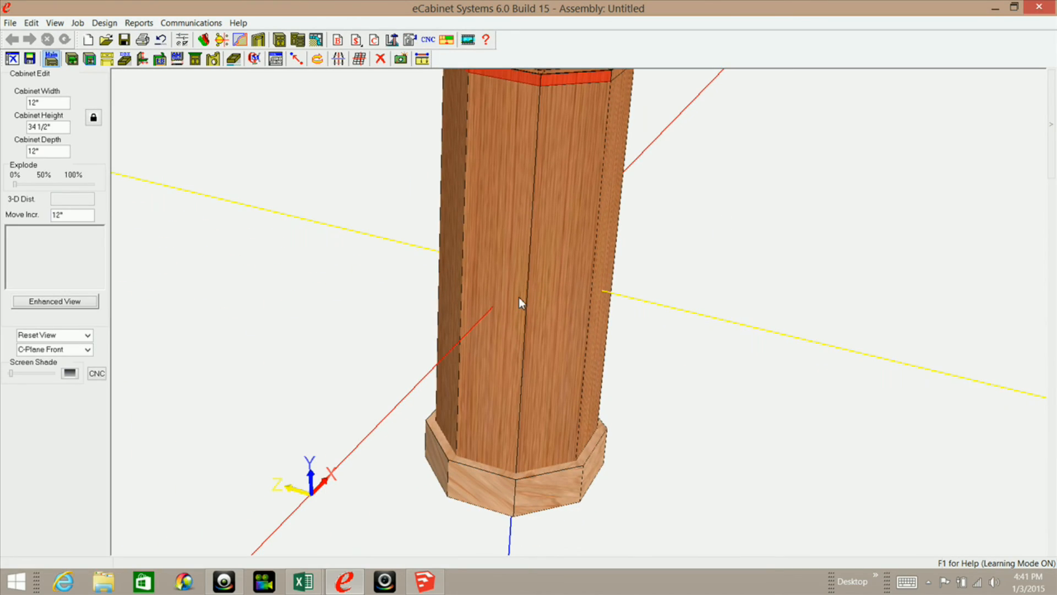
pyautogui.moveTo(518, 300); pyautogui.dragTo(531, 365, button='middle')
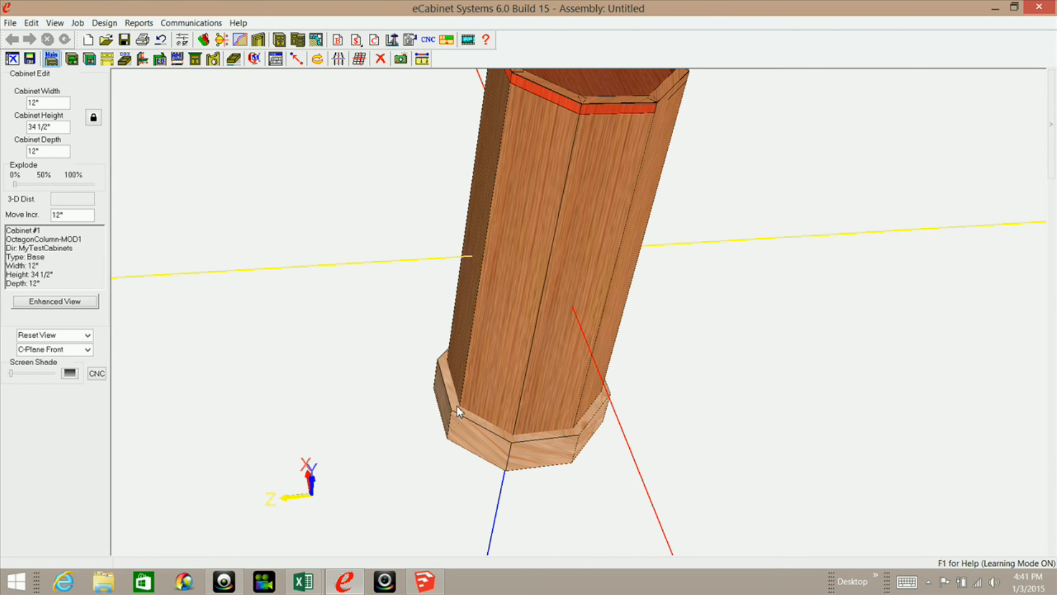
pyautogui.moveTo(530, 286); pyautogui.dragTo(585, 304, button='middle')
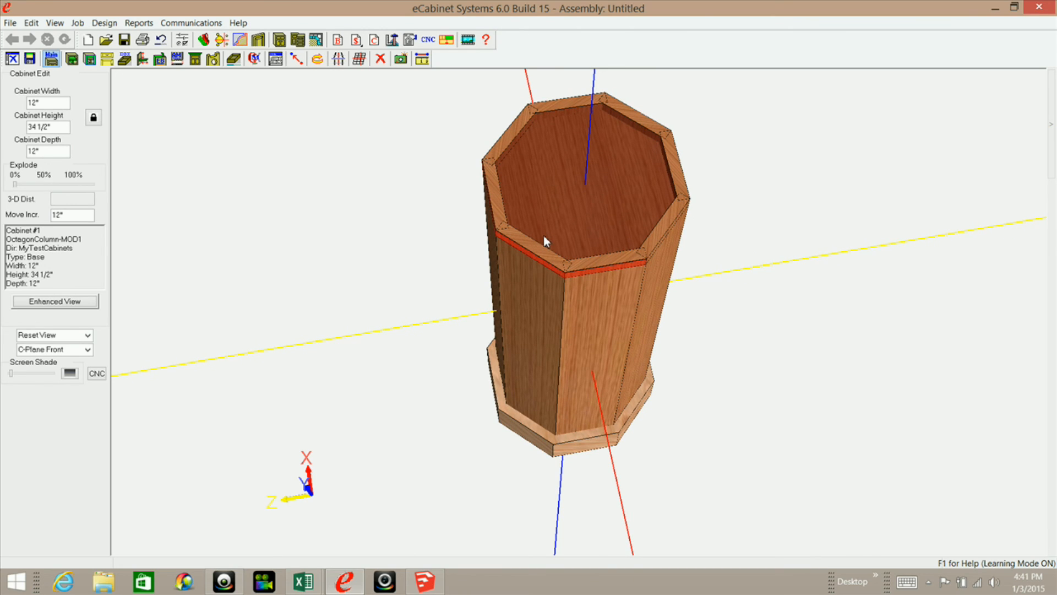
pyautogui.moveTo(544, 236)
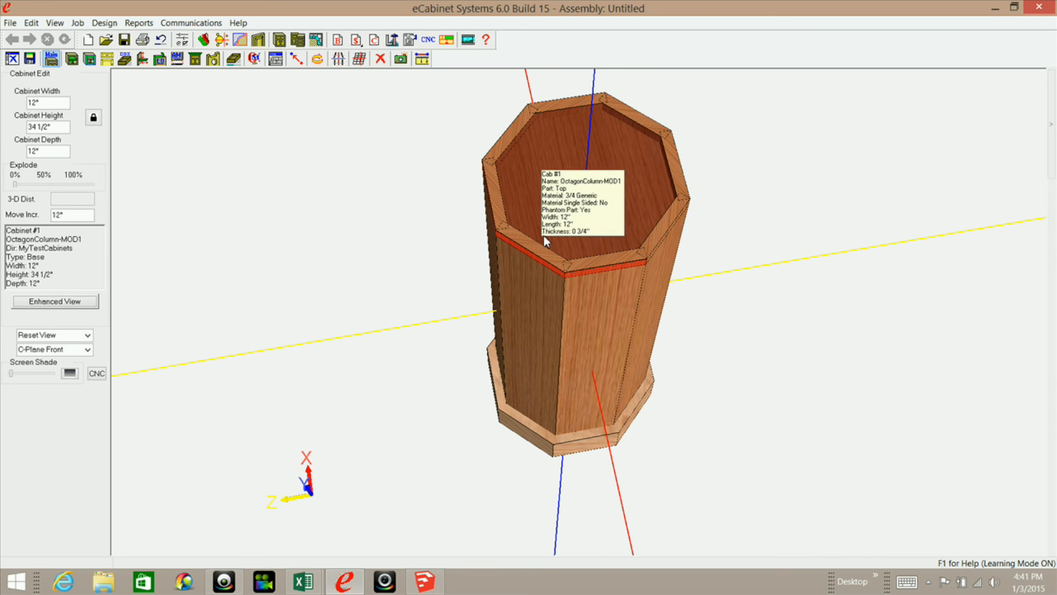